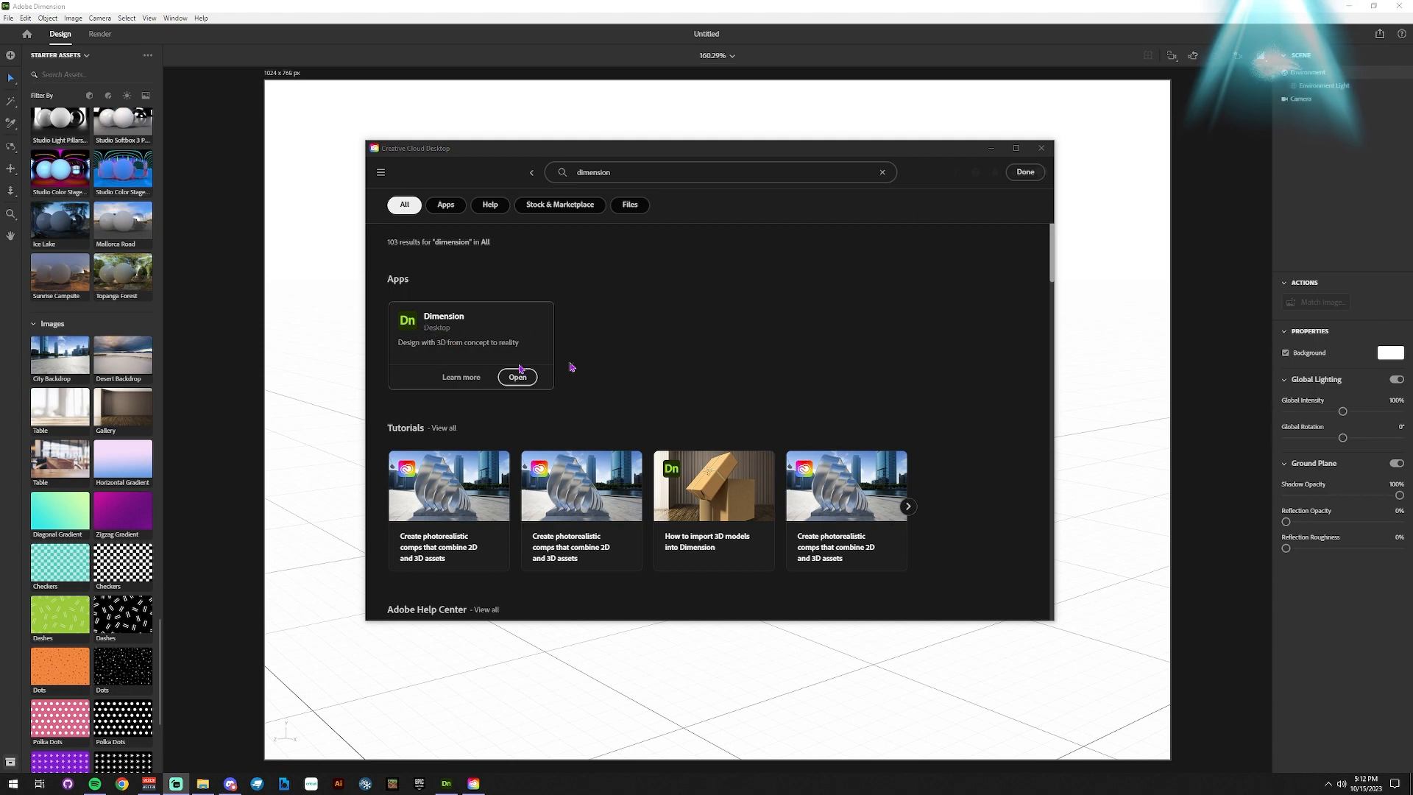
Close the Creative Cloud window and apply the café Table image with the wooden tabletop as the scene background.
click(1041, 148)
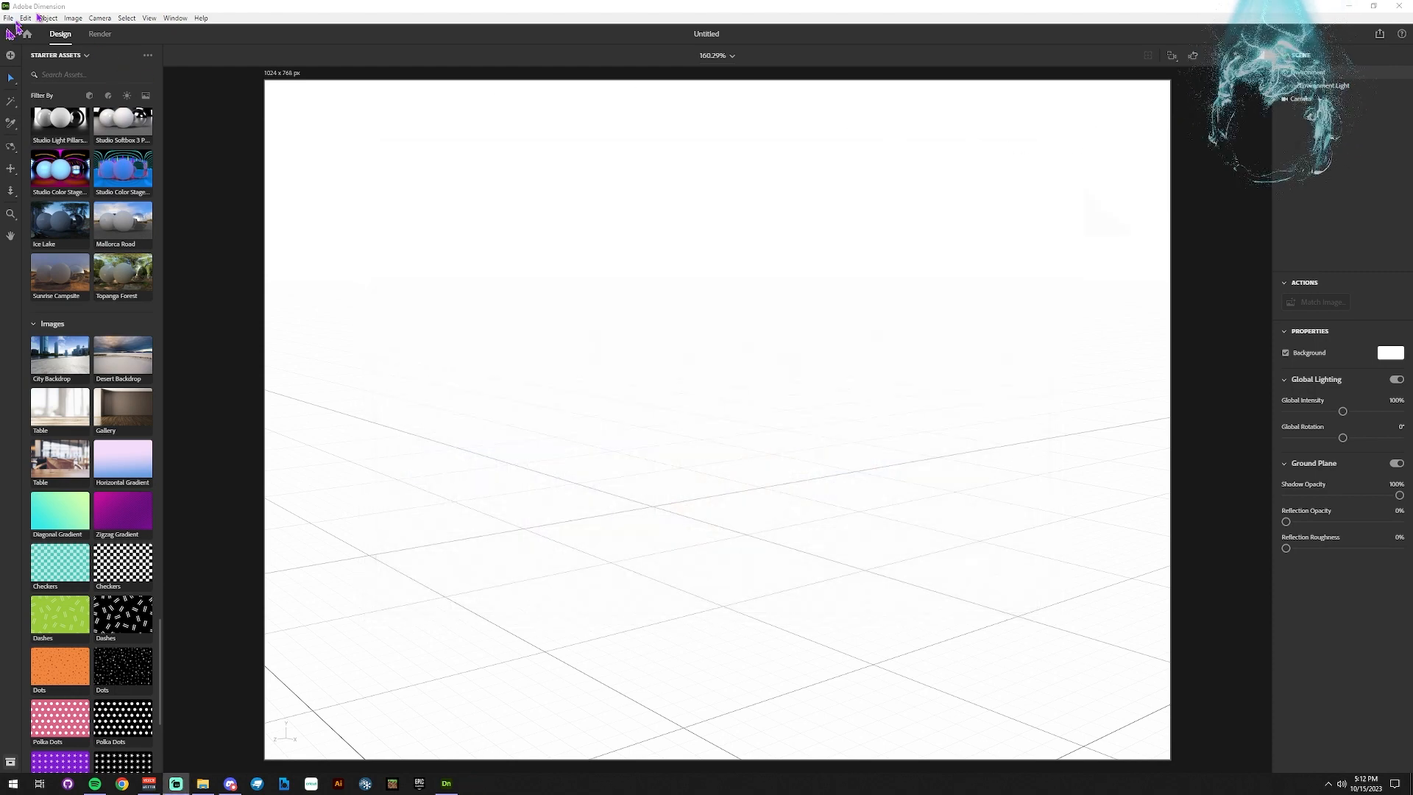
scroll(89, 177, up, 10)
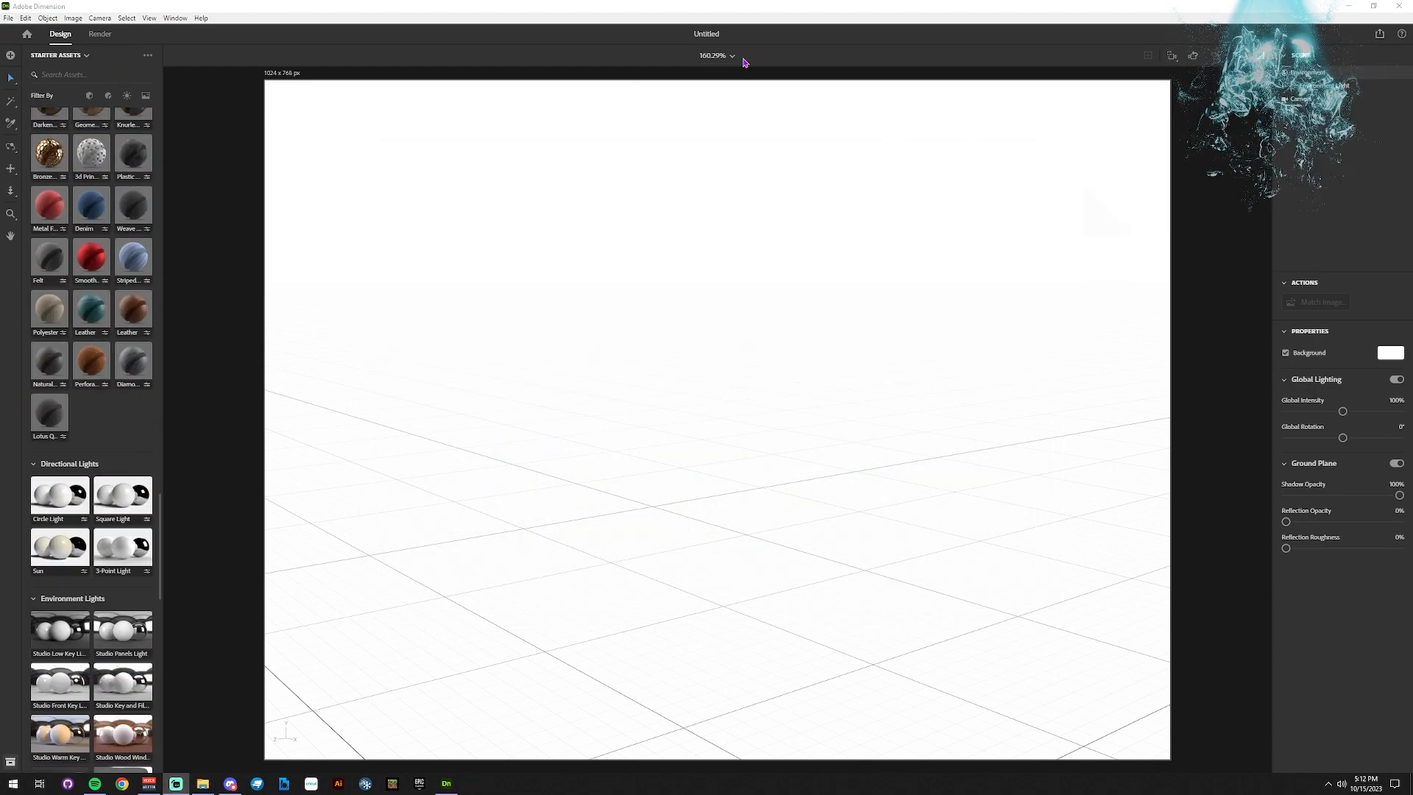
scroll(144, 394, down, 10)
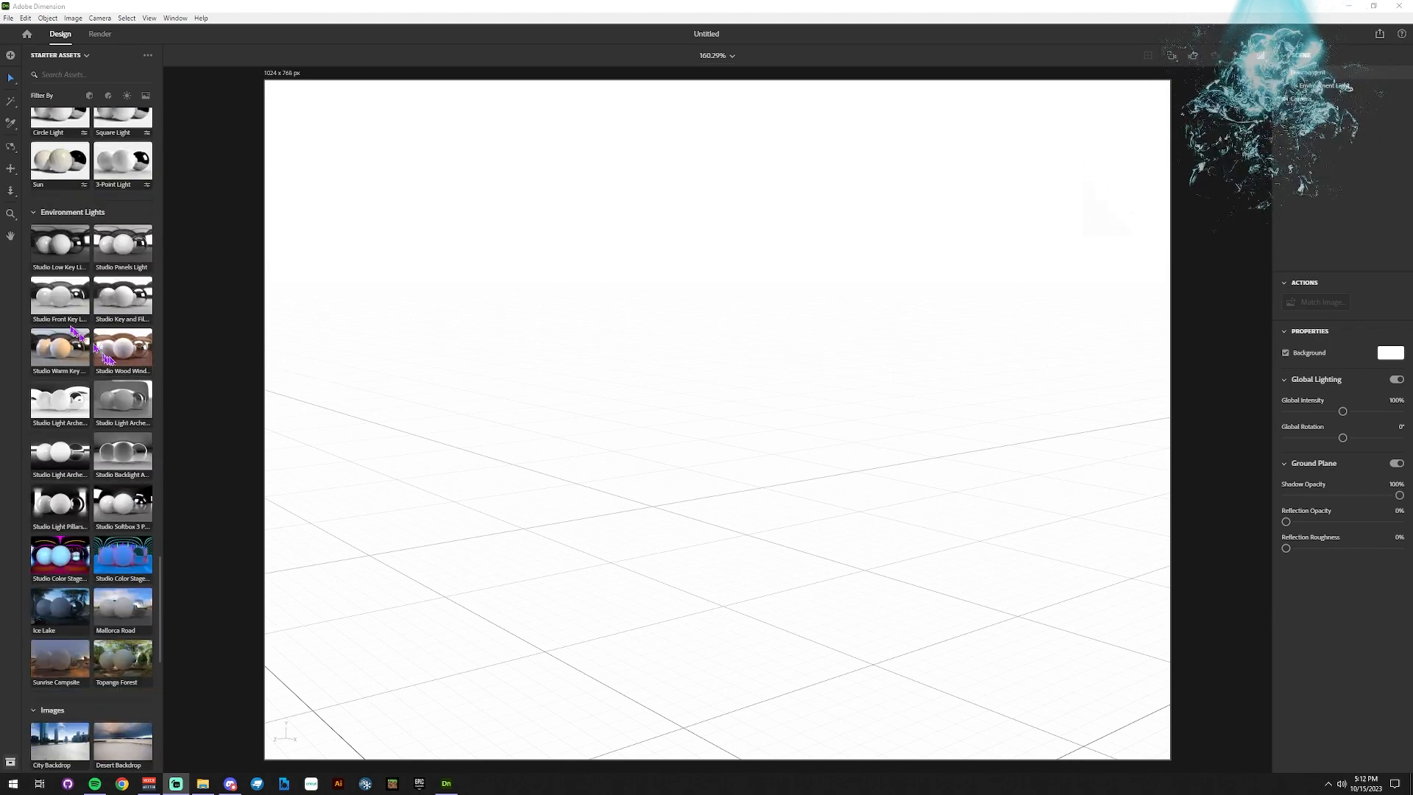
scroll(139, 395, up, 4)
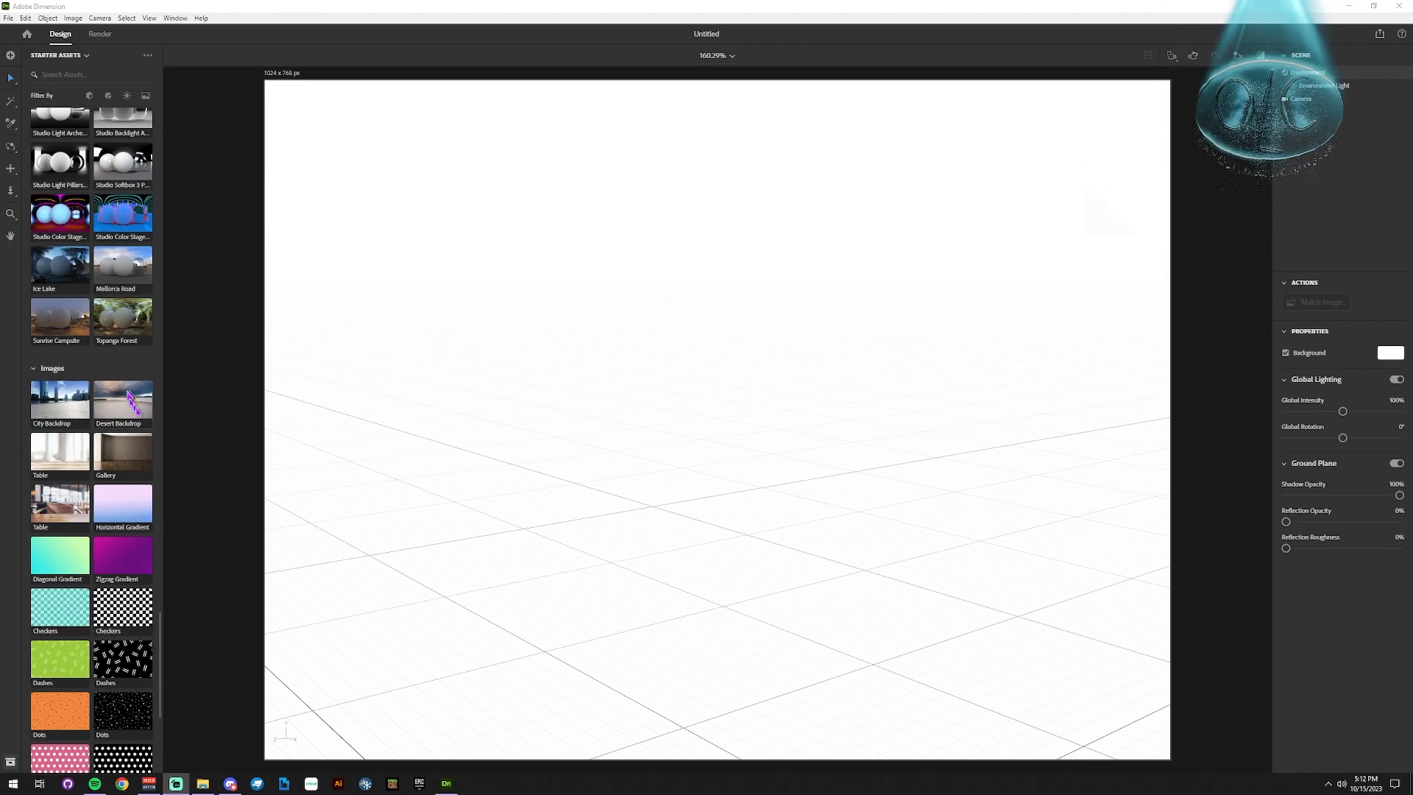
drag(60, 505, 526, 624)
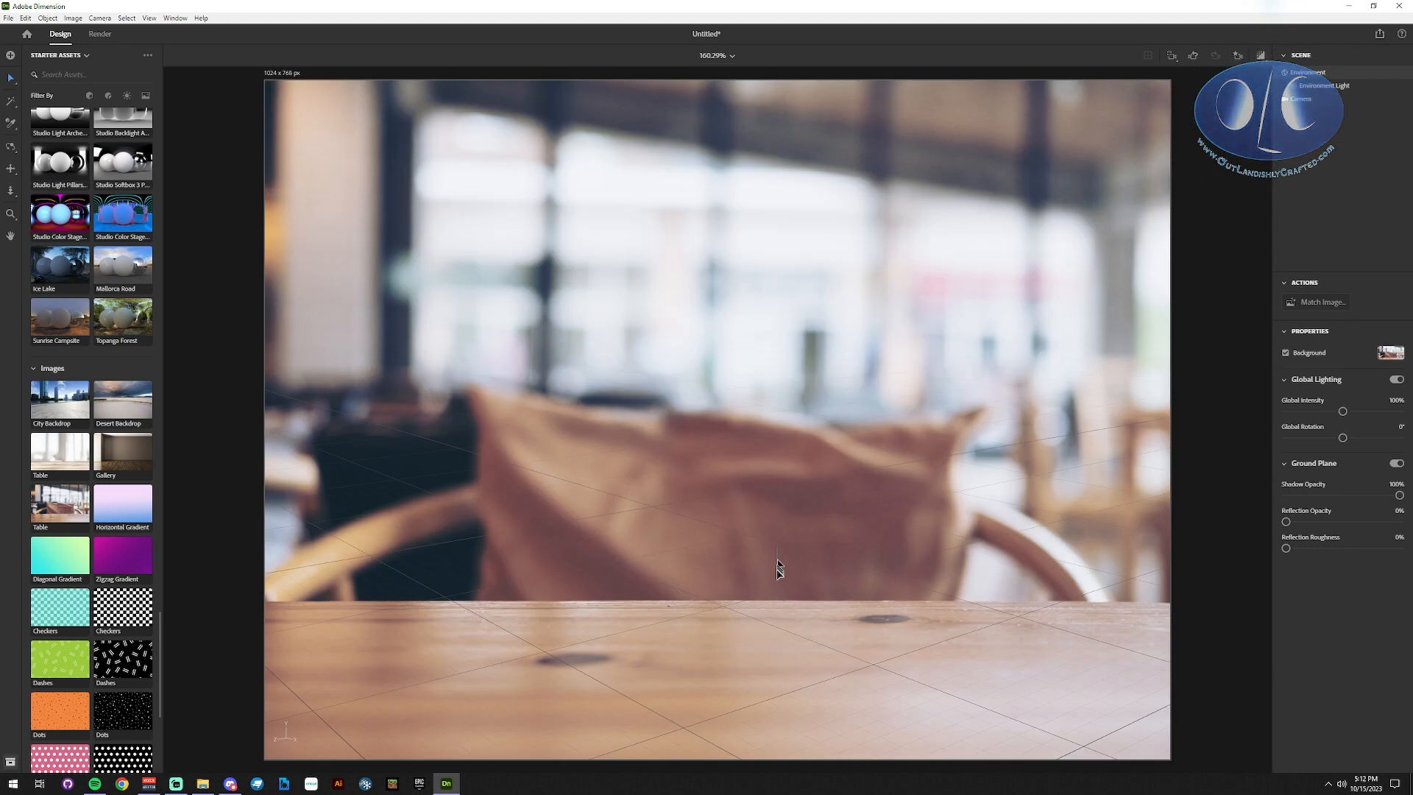
Place the Beverage Can with Condensation model on the wooden tabletop.
middle_drag(777, 567, 887, 368)
scroll(86, 186, up, 15)
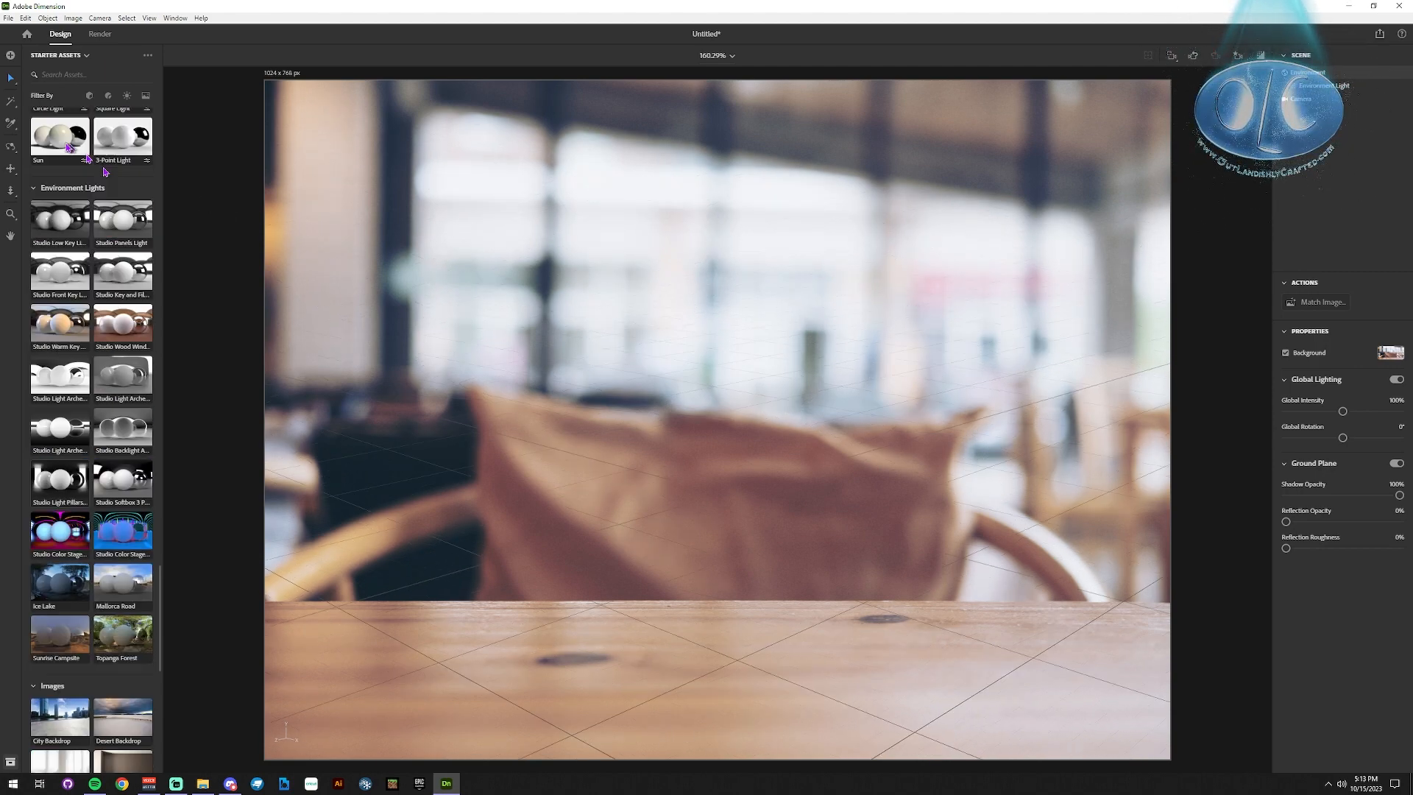
scroll(87, 186, up, 10)
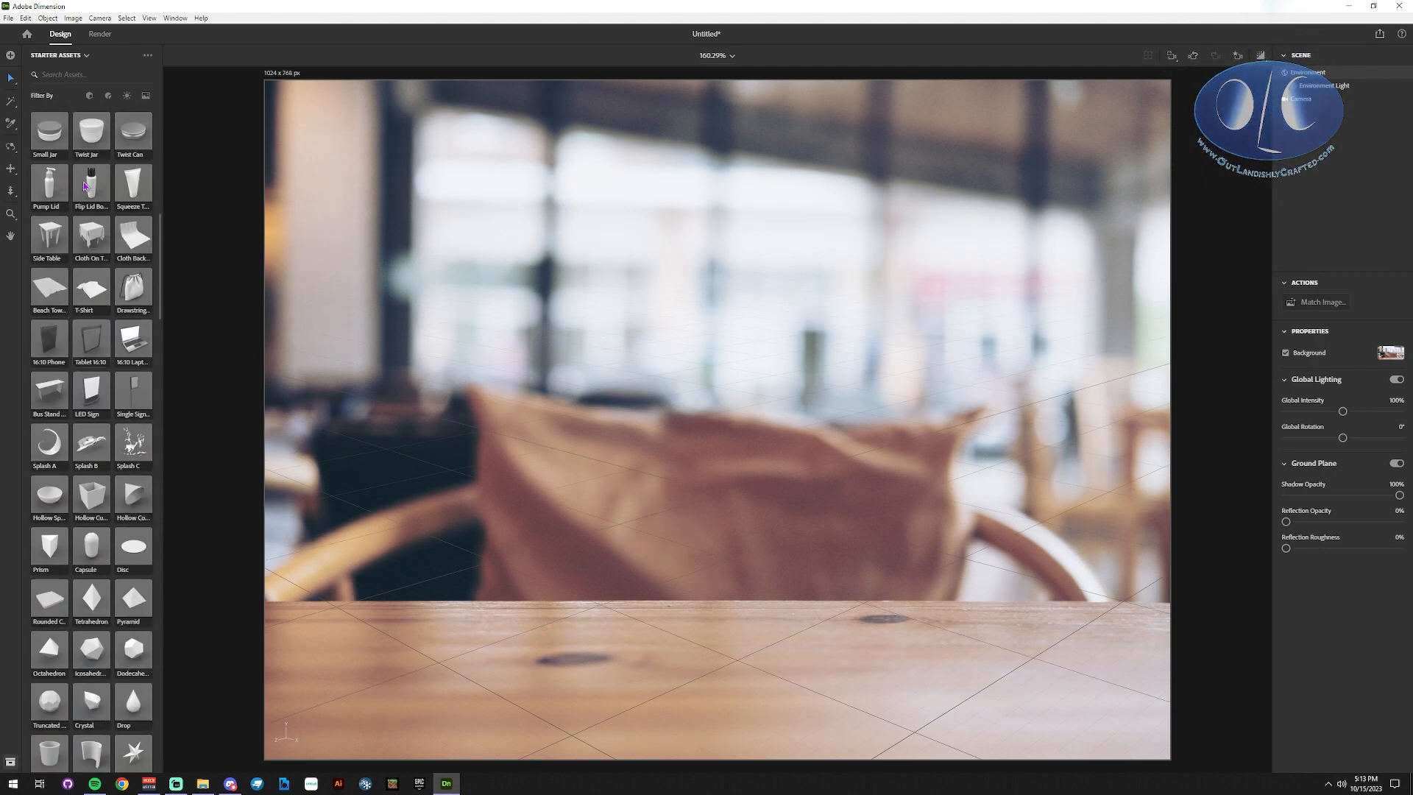
scroll(74, 287, down, 5)
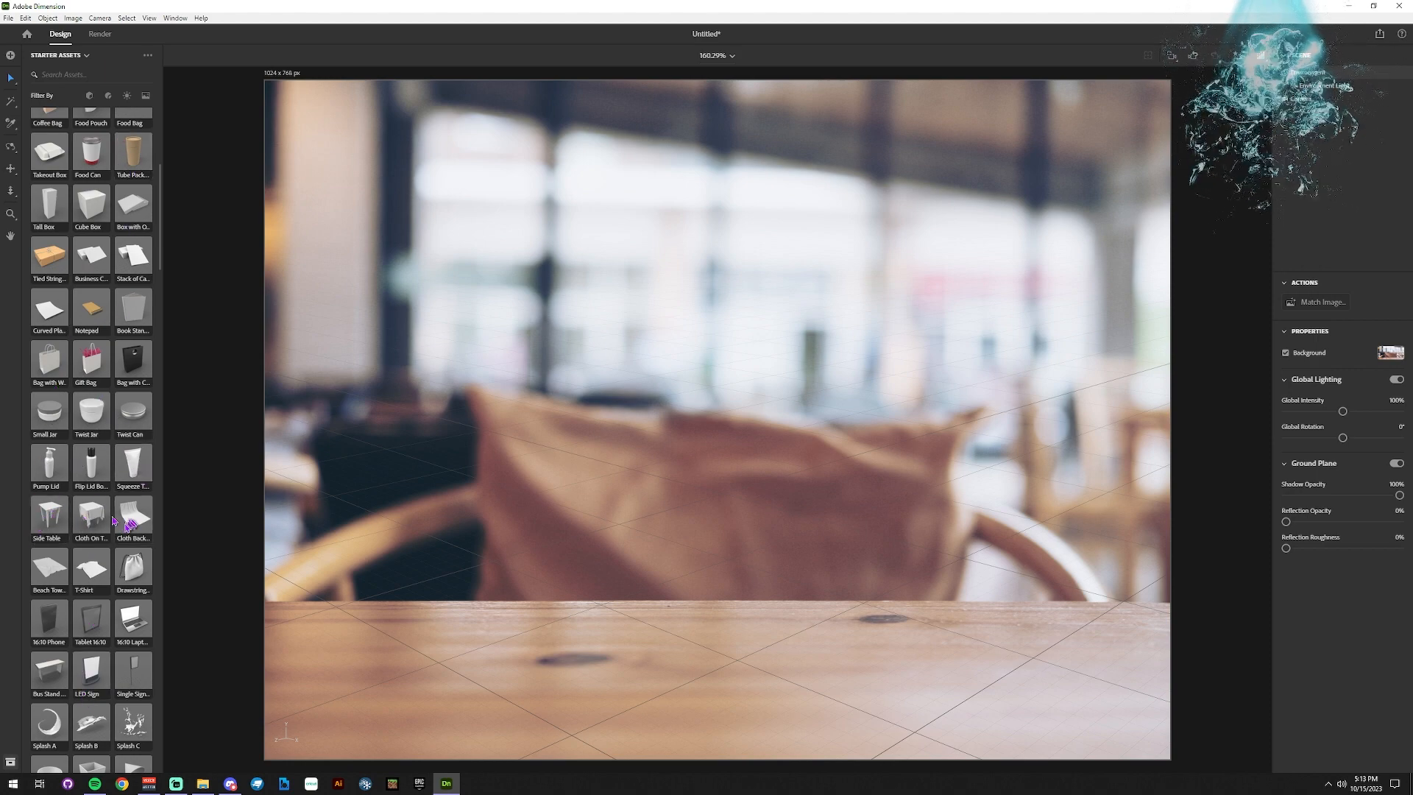
scroll(114, 520, up, 5)
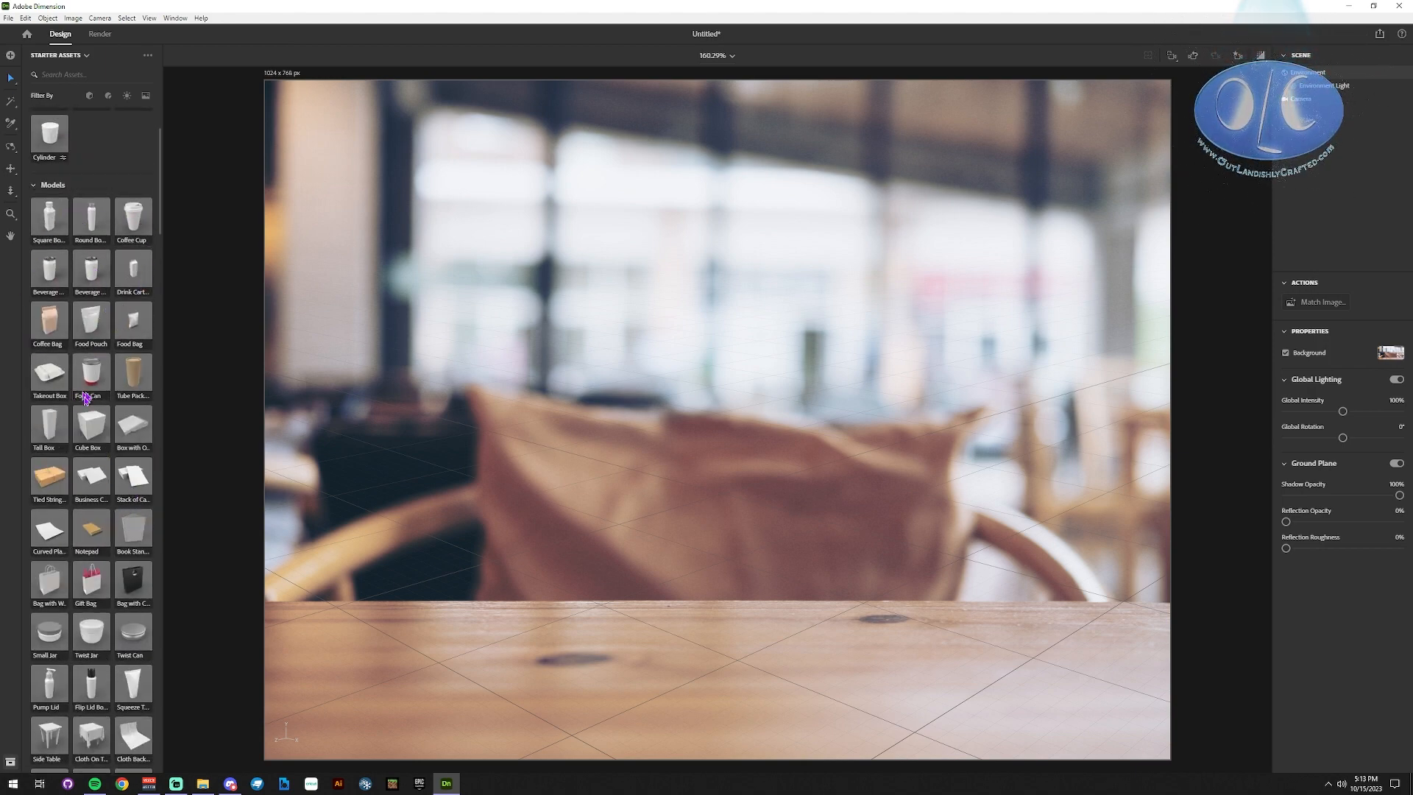
drag(45, 267, 667, 671)
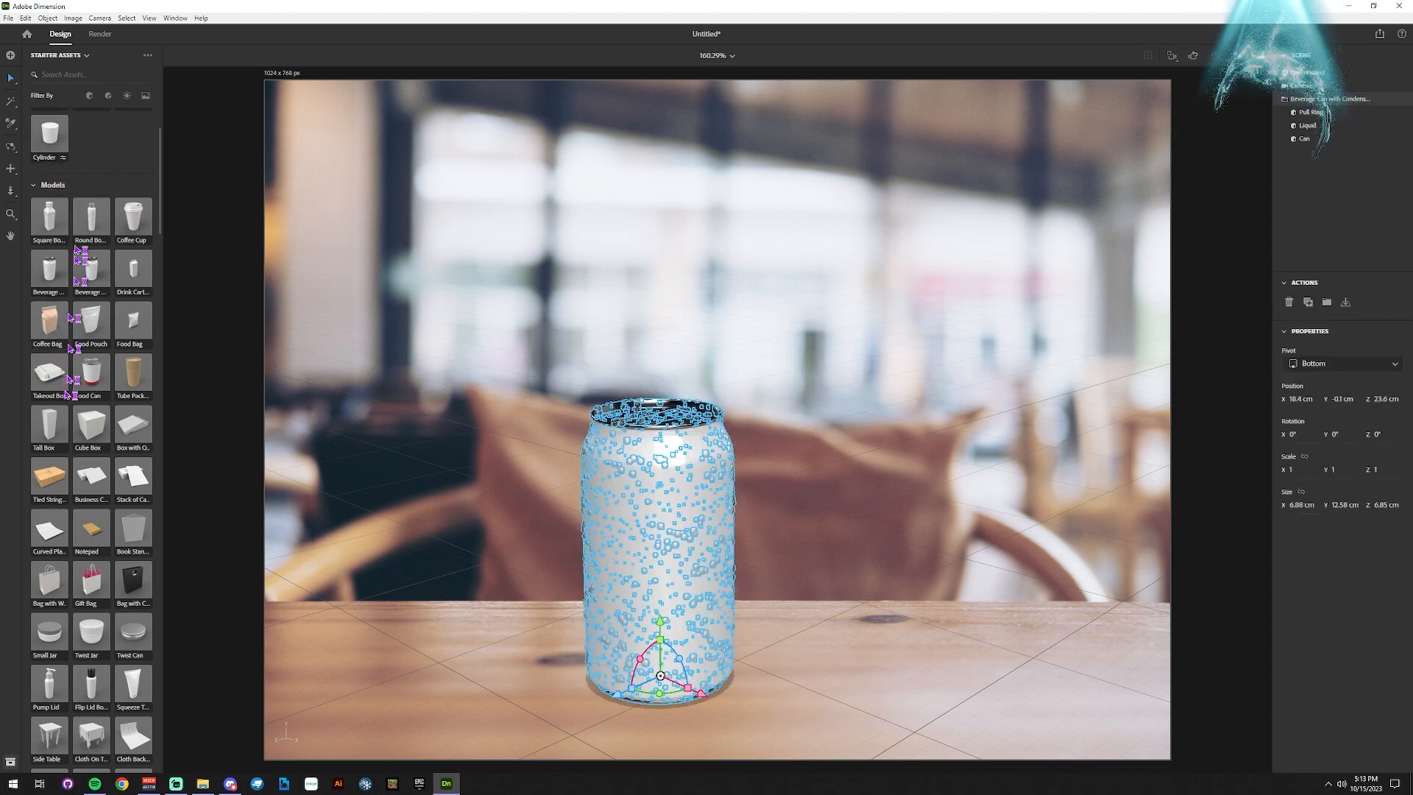
Look through the starter models and materials, and check the options for importing a custom 3D model.
scroll(93, 589, down, 15)
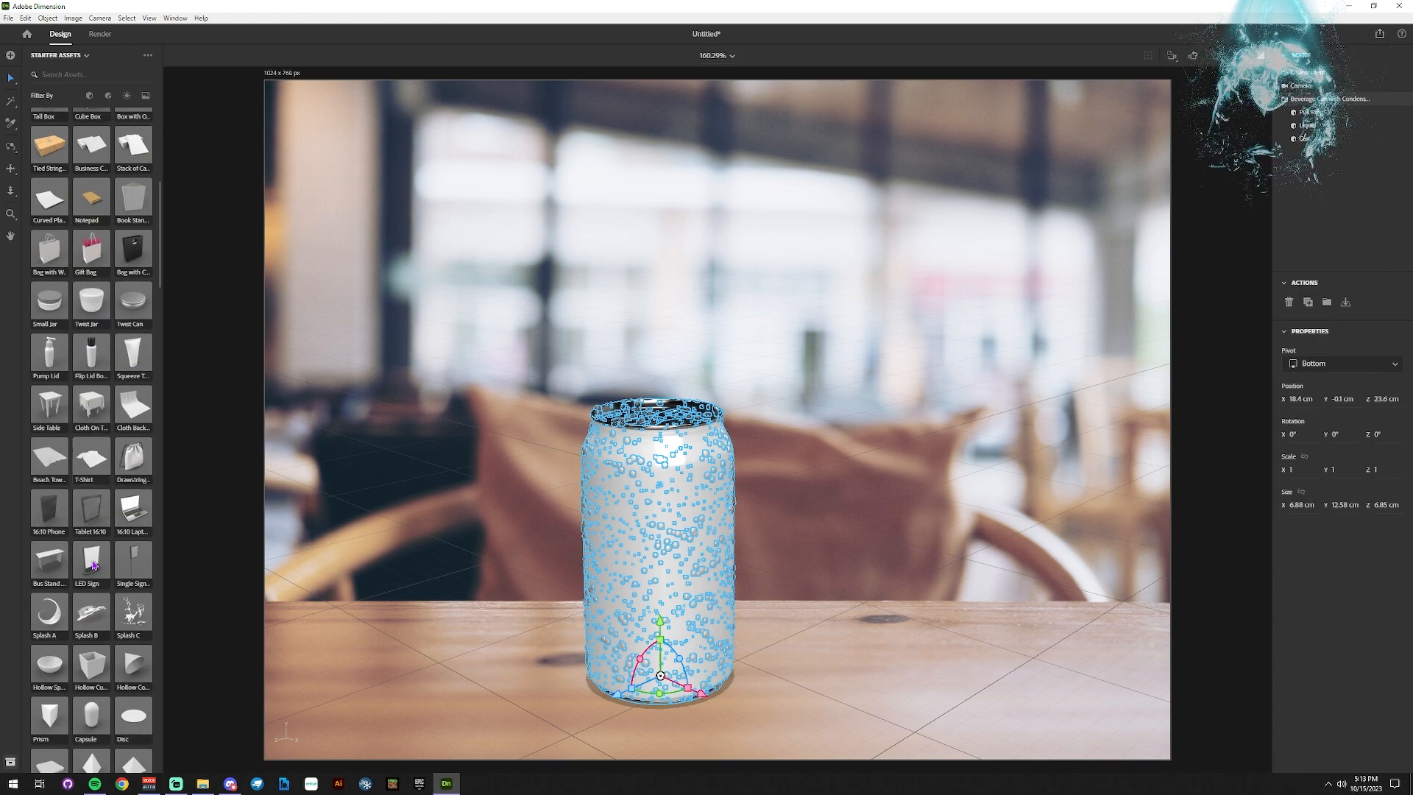
scroll(93, 566, up, 5)
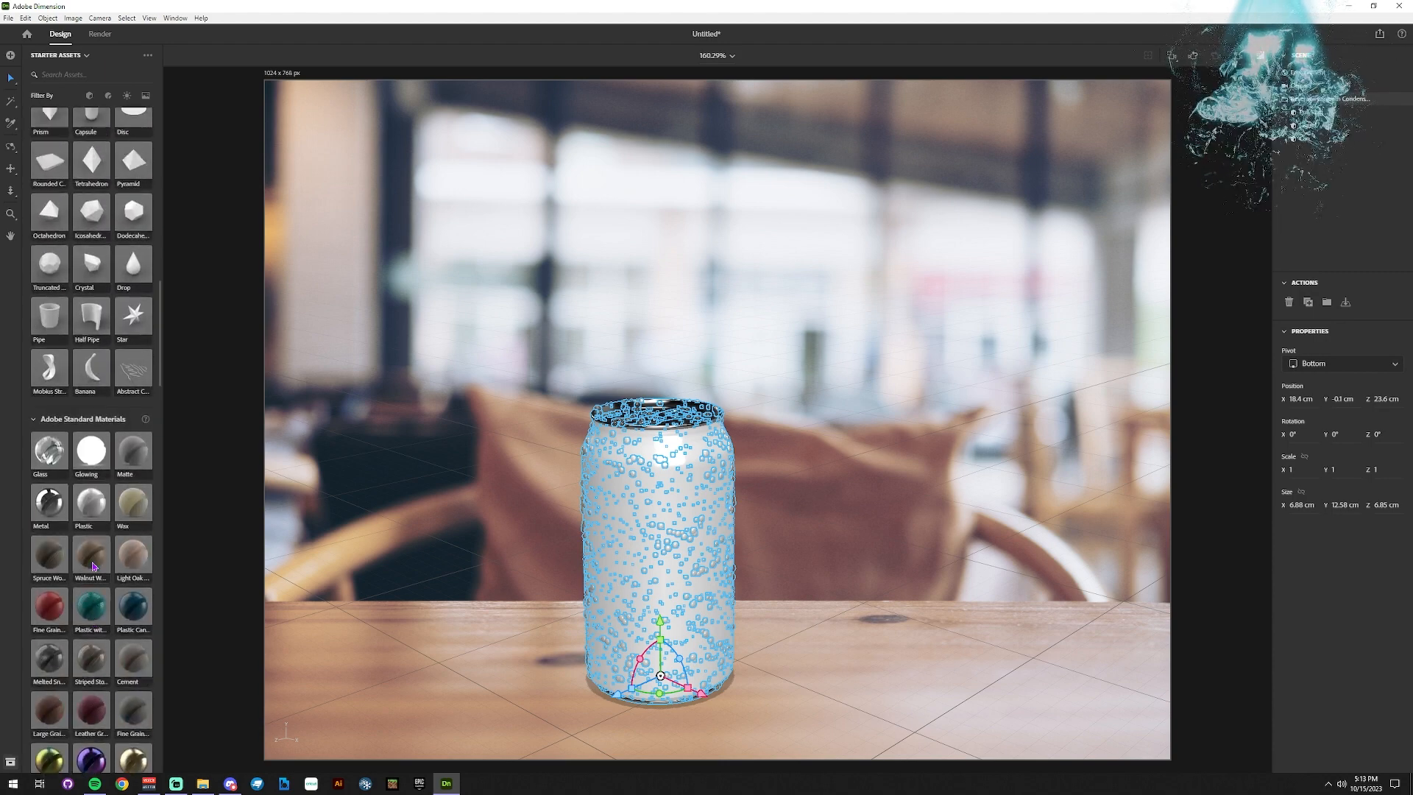
scroll(90, 467, up, 4)
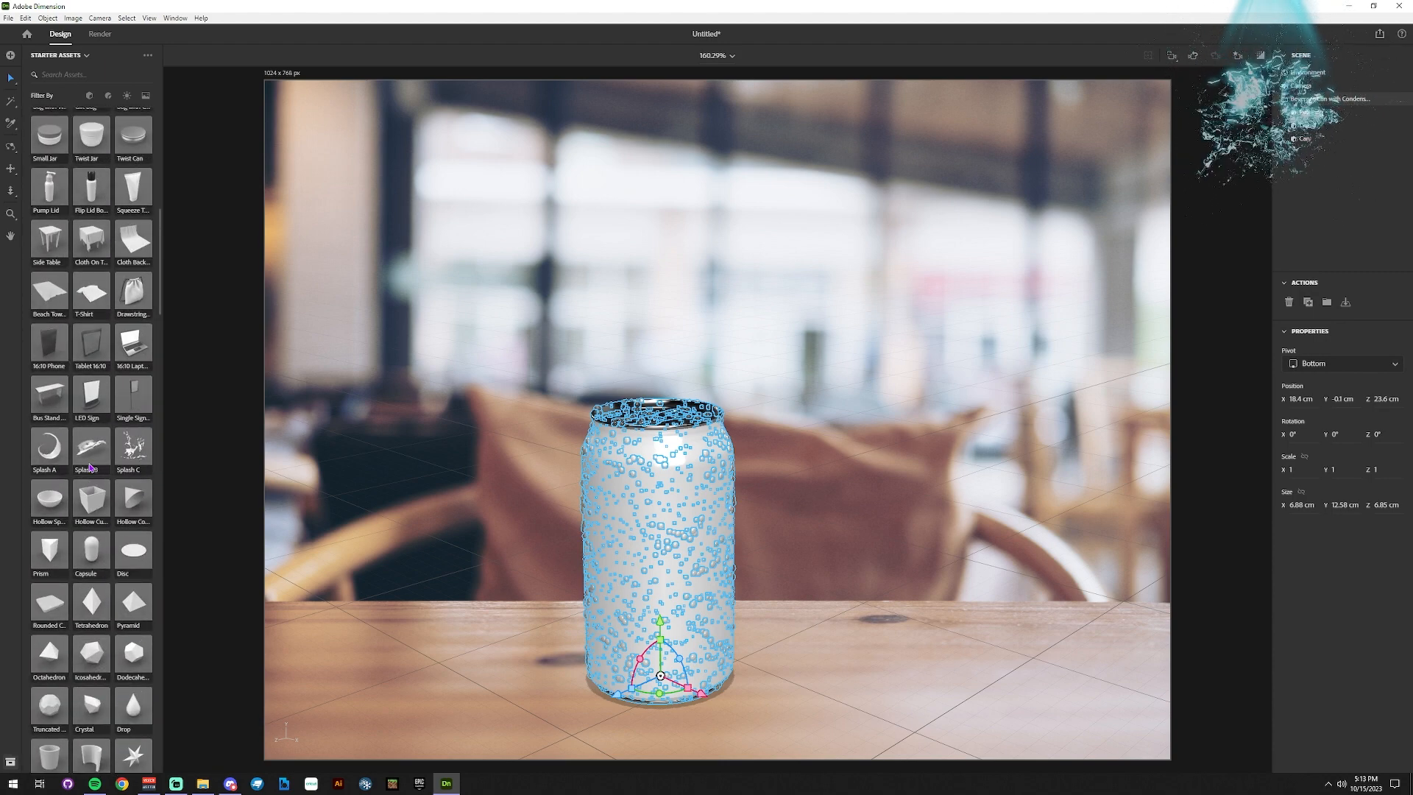
scroll(90, 467, up, 4)
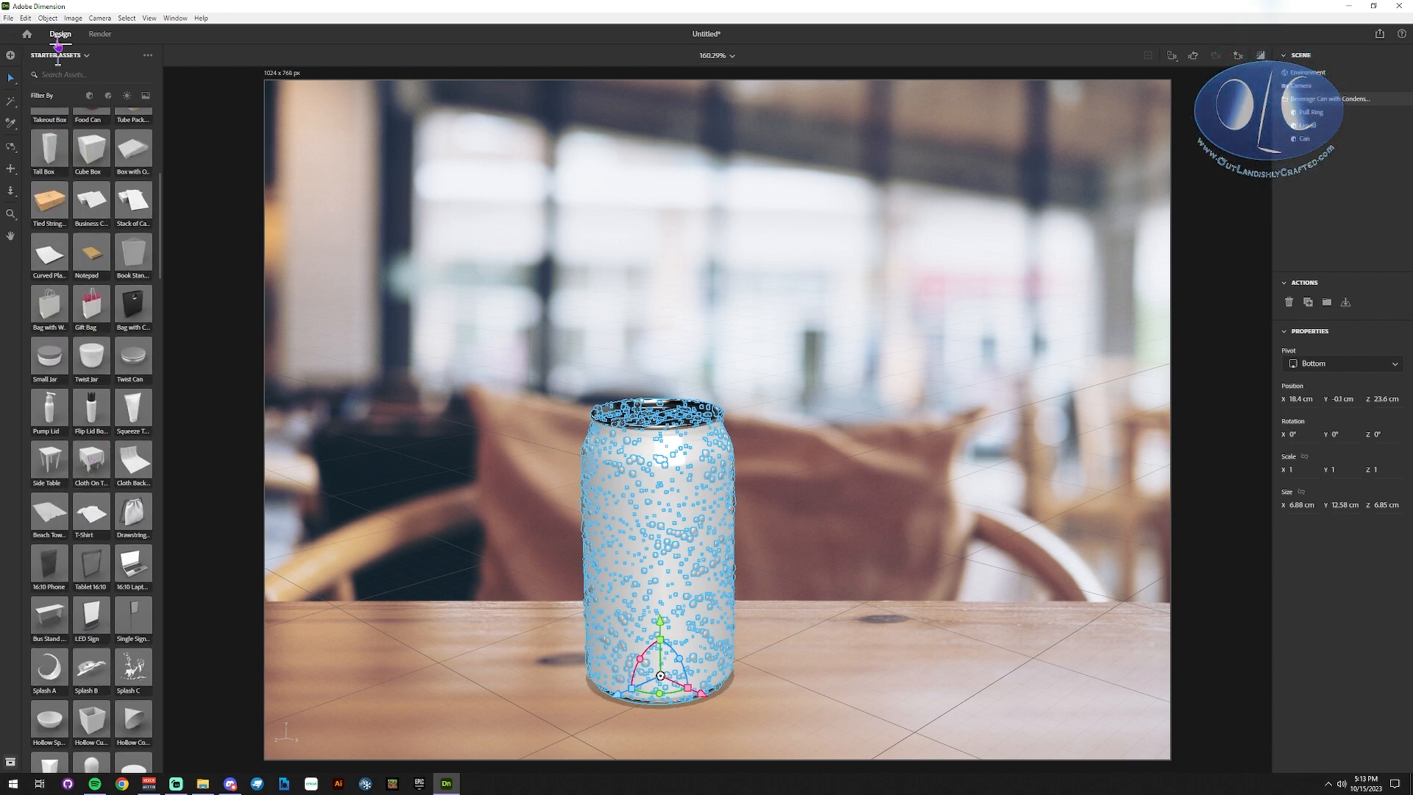
click(49, 18)
click(49, 18)
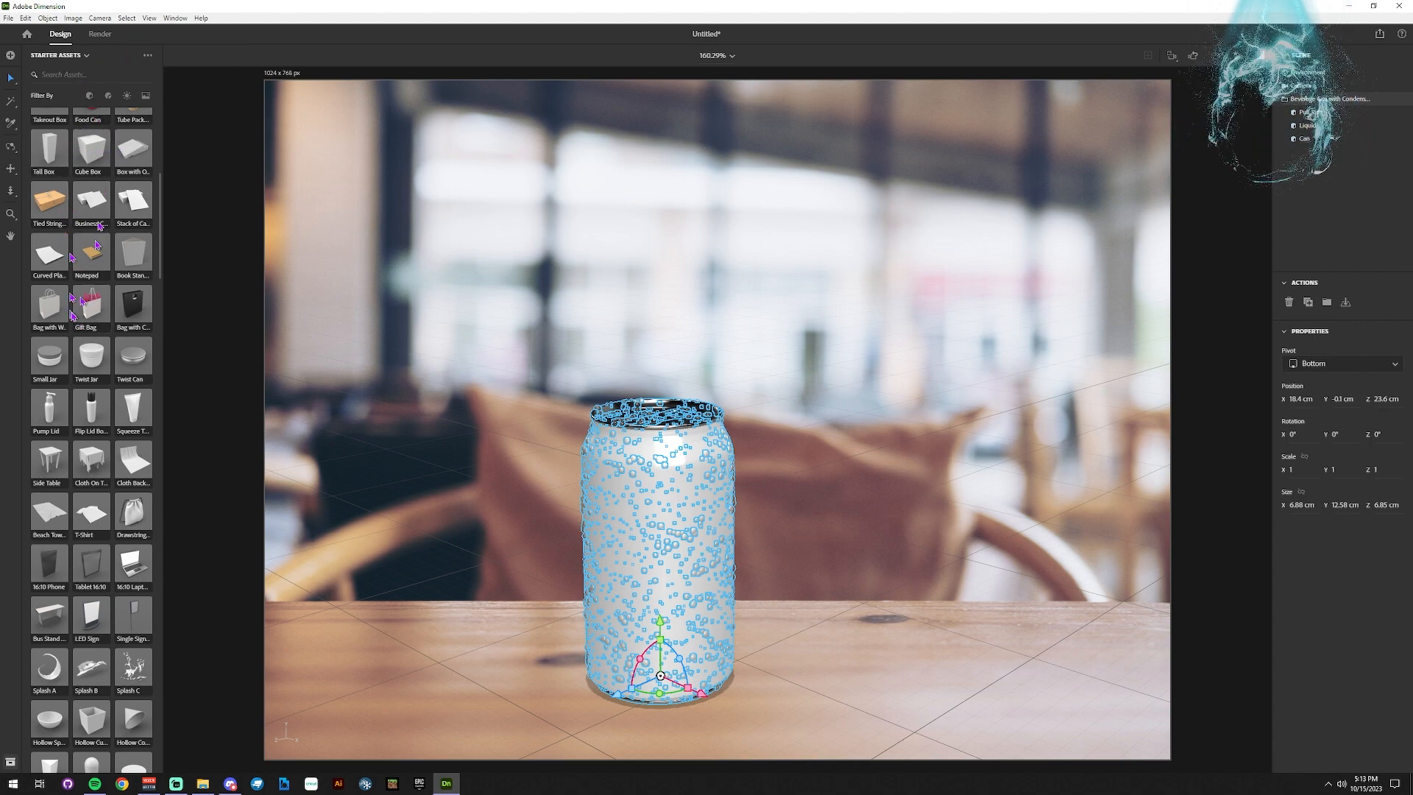
click(9, 18)
mouse_move(144, 173)
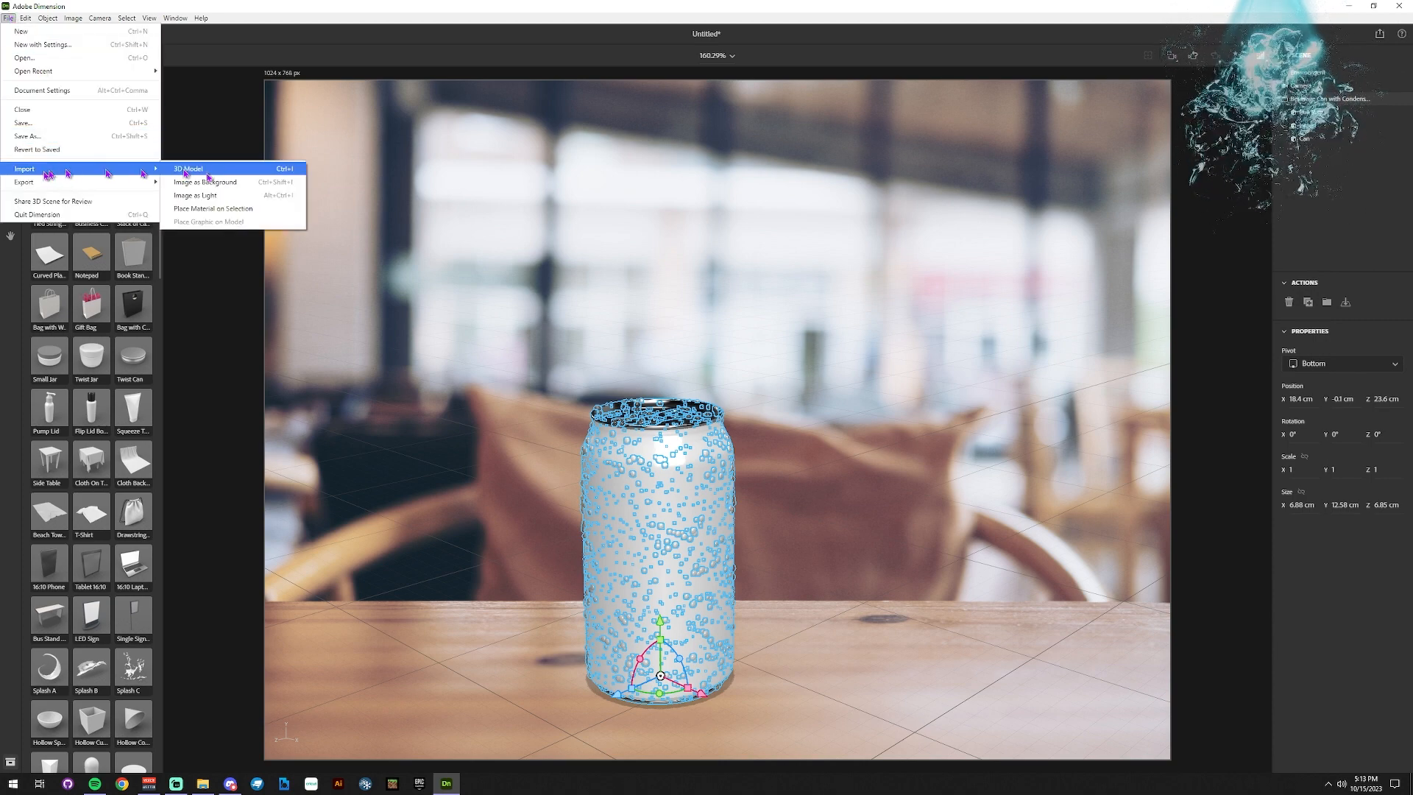
click(21, 362)
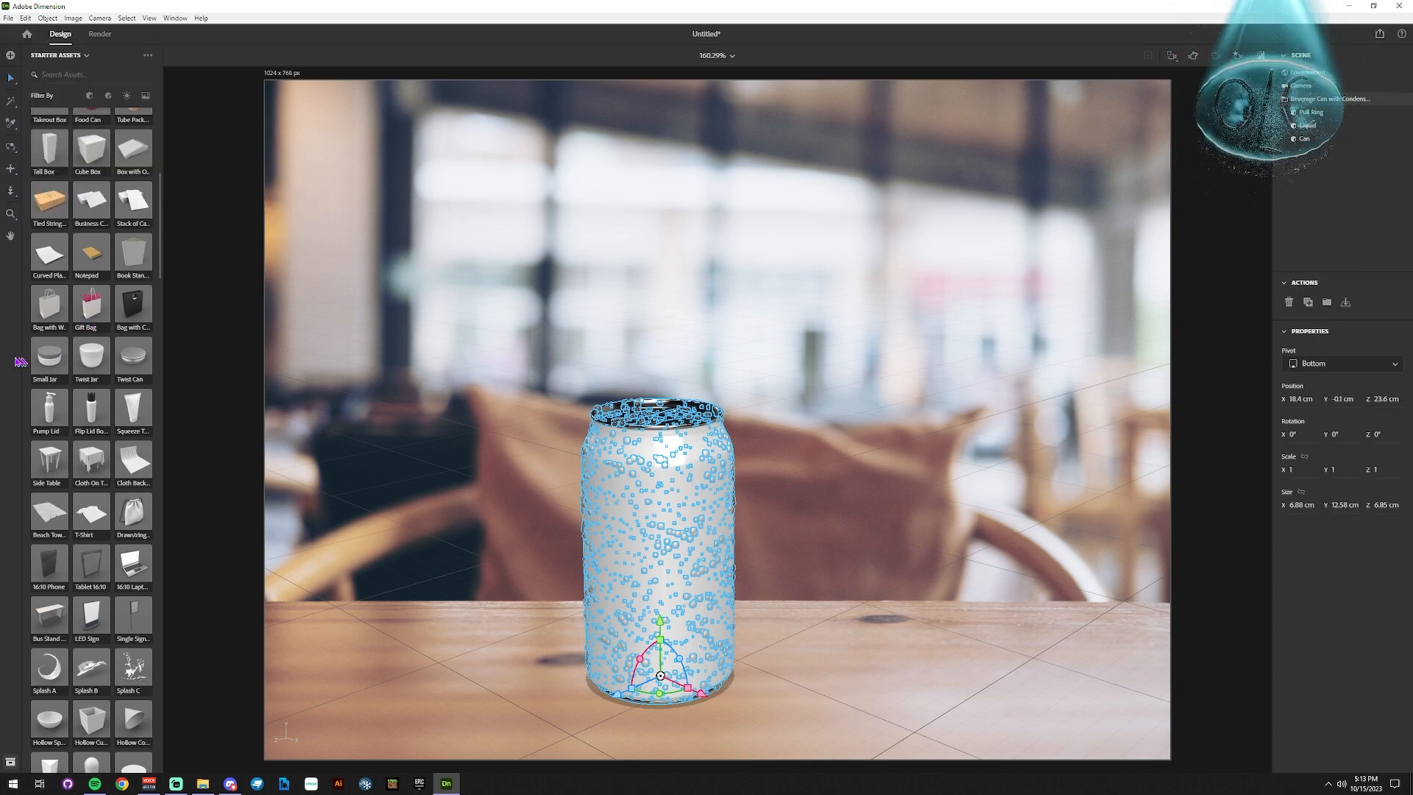
click(869, 660)
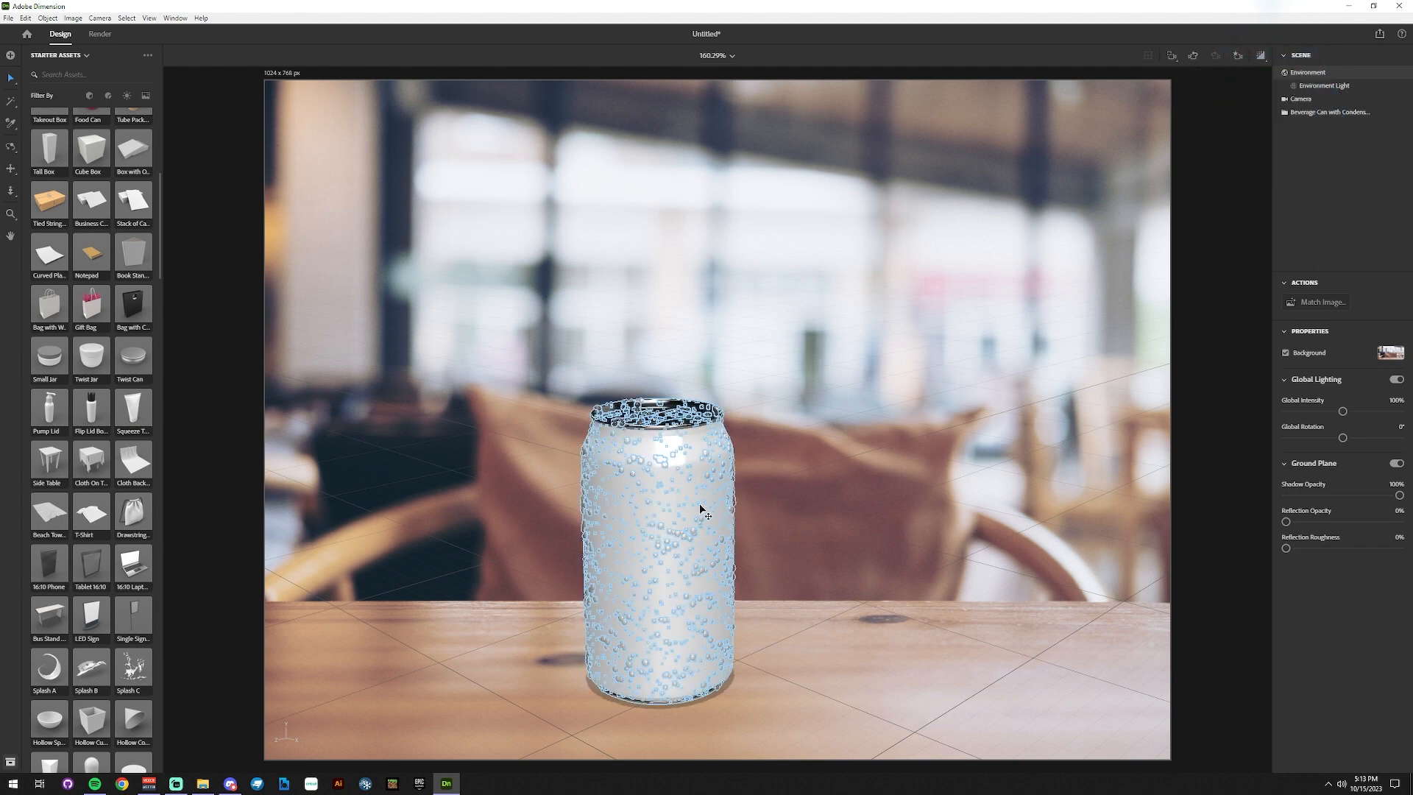
Add the plain Beverage Can model beside the condensation can and delete the condensation can.
scroll(119, 458, up, 5)
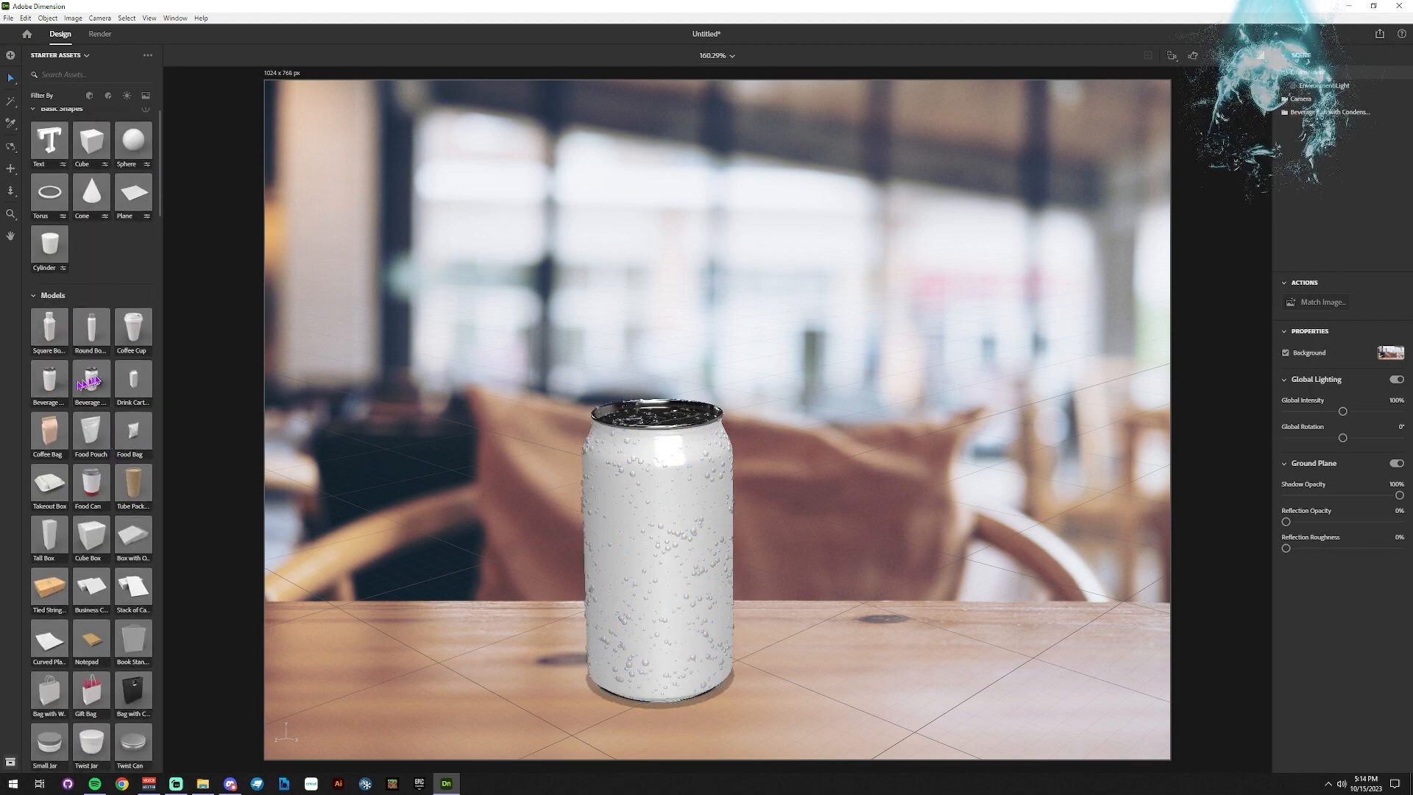
drag(91, 379, 906, 688)
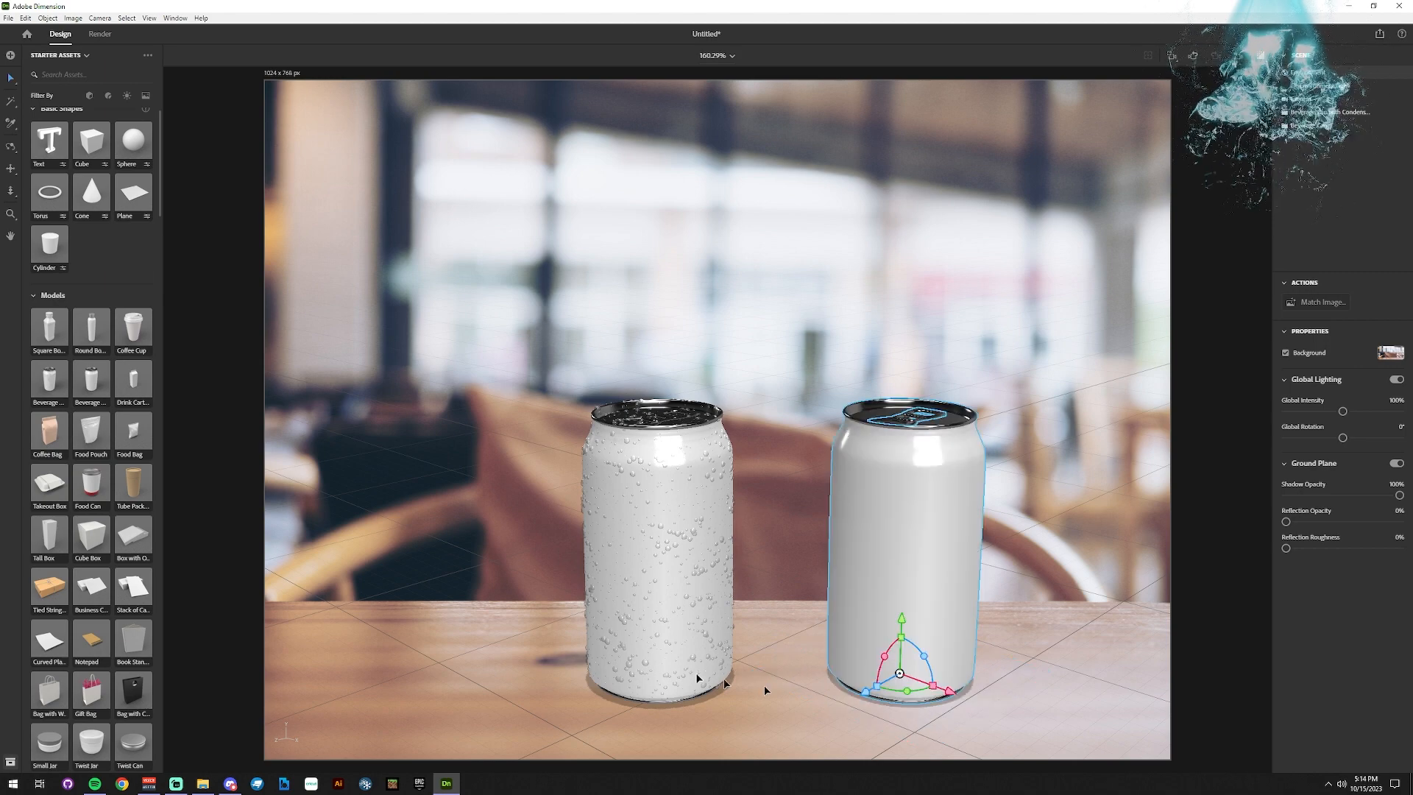
click(666, 624)
key(Delete)
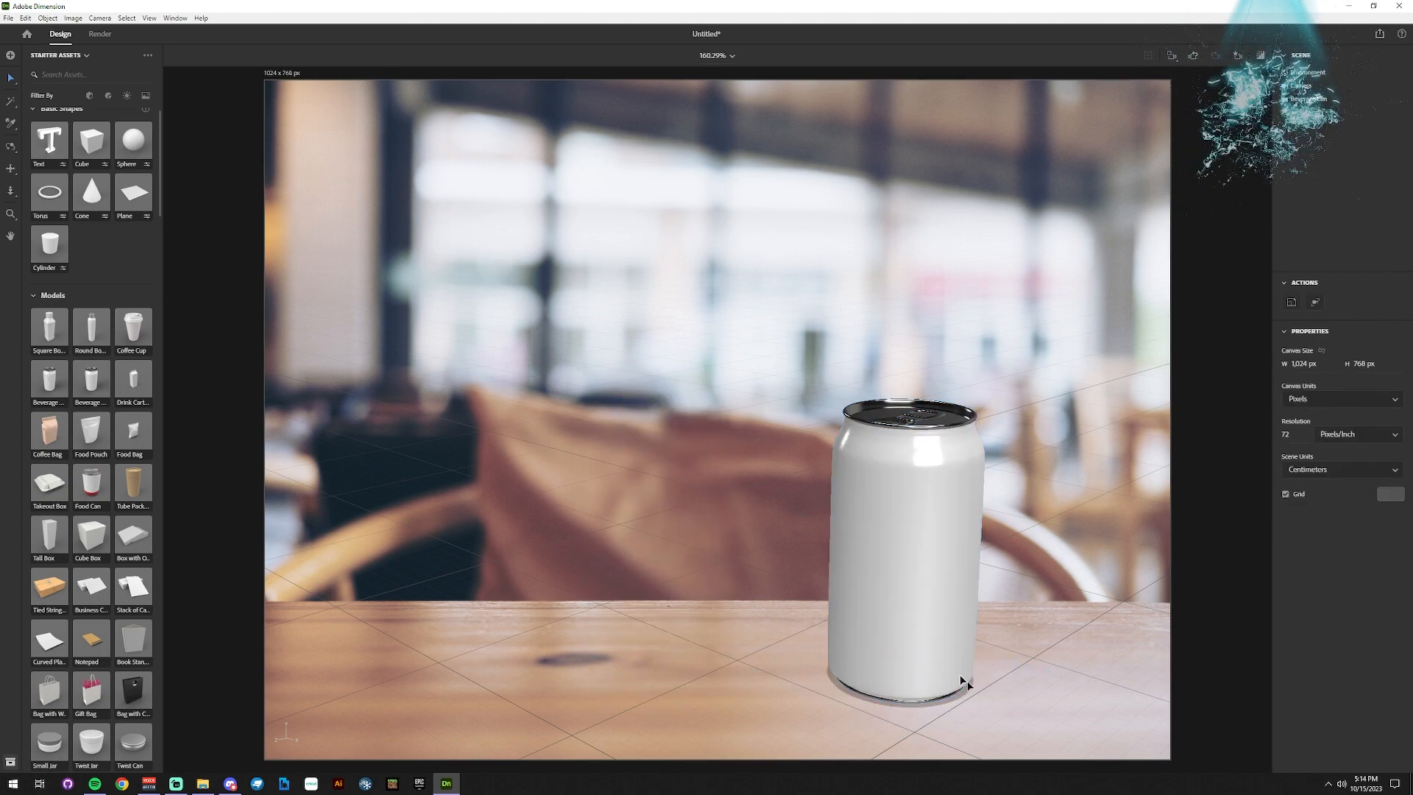
Move the beverage can toward the middle of the tabletop, to about X 22.3 cm and Z 22.4 cm.
click(960, 677)
drag(870, 693, 785, 689)
key(2)
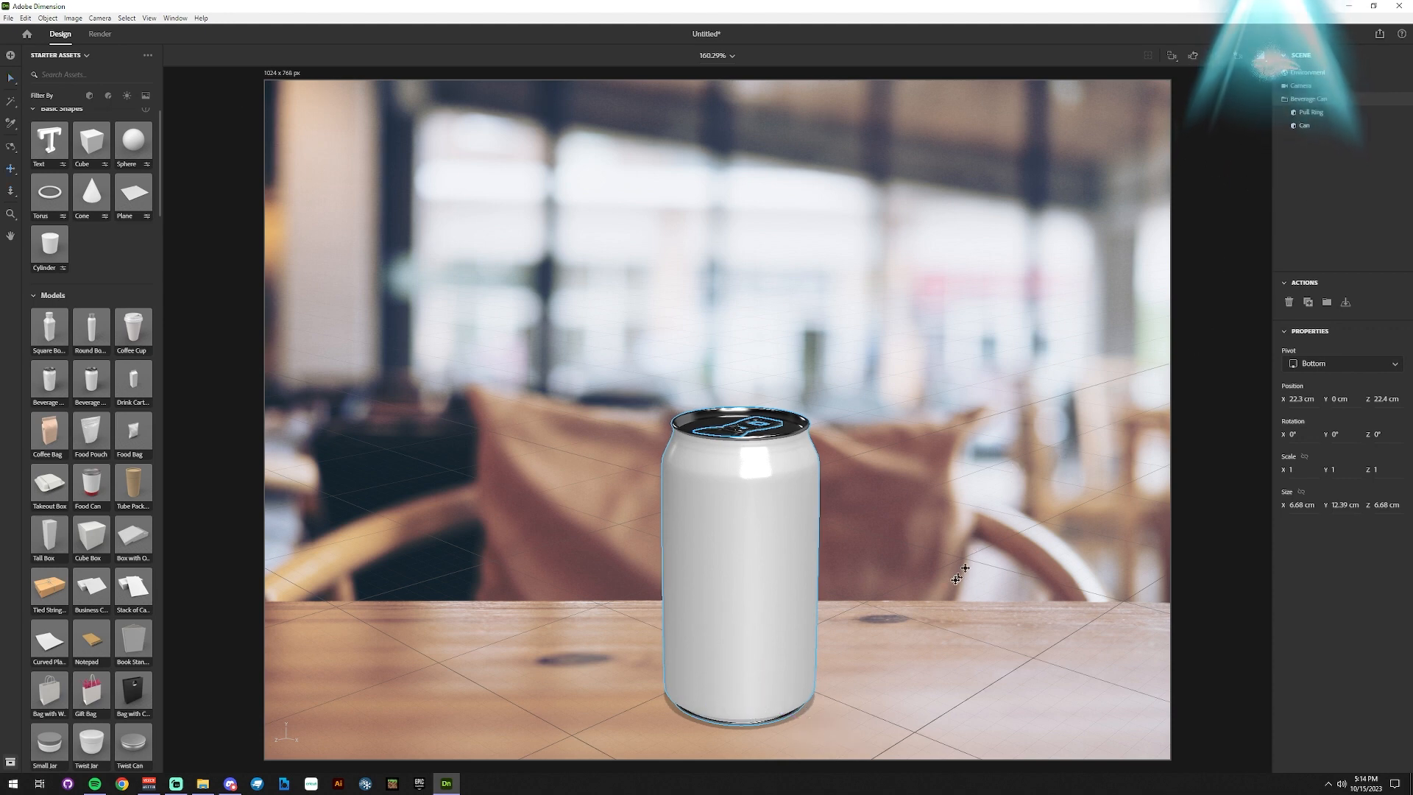
drag(956, 579, 957, 566)
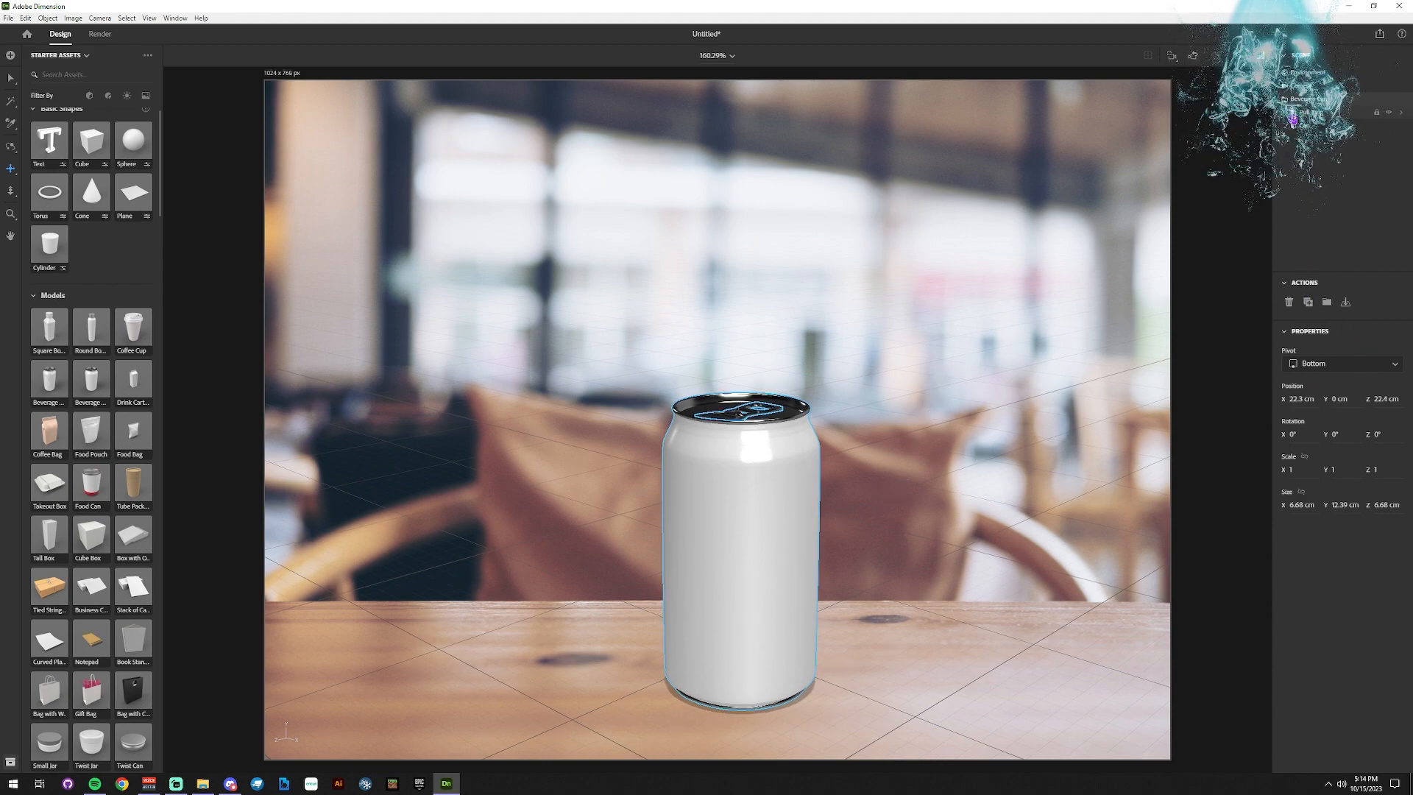
Match the scene to the background image, resizing the canvas to Image Aspect Ratio, creating Multiple Lights and matching the camera perspective.
click(1314, 72)
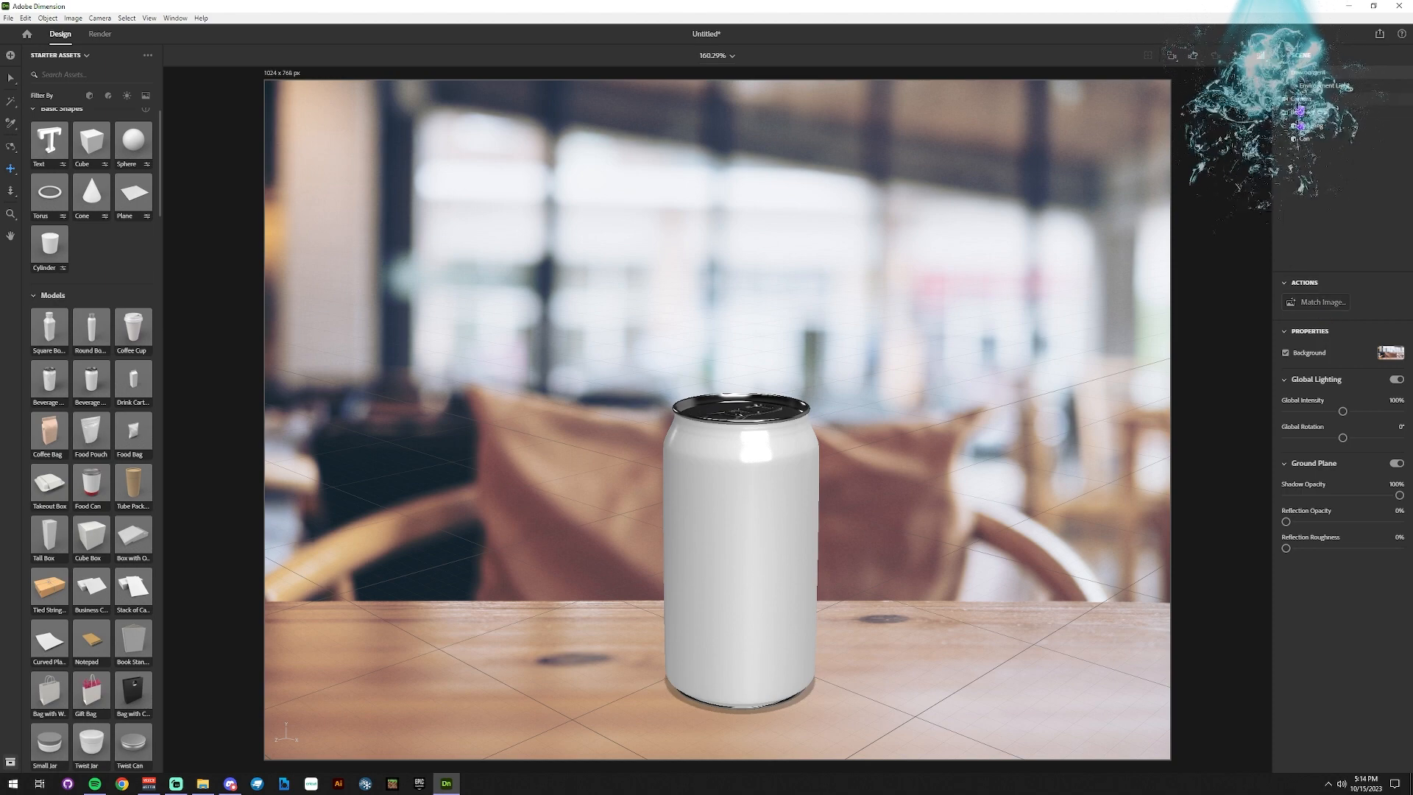
click(1318, 302)
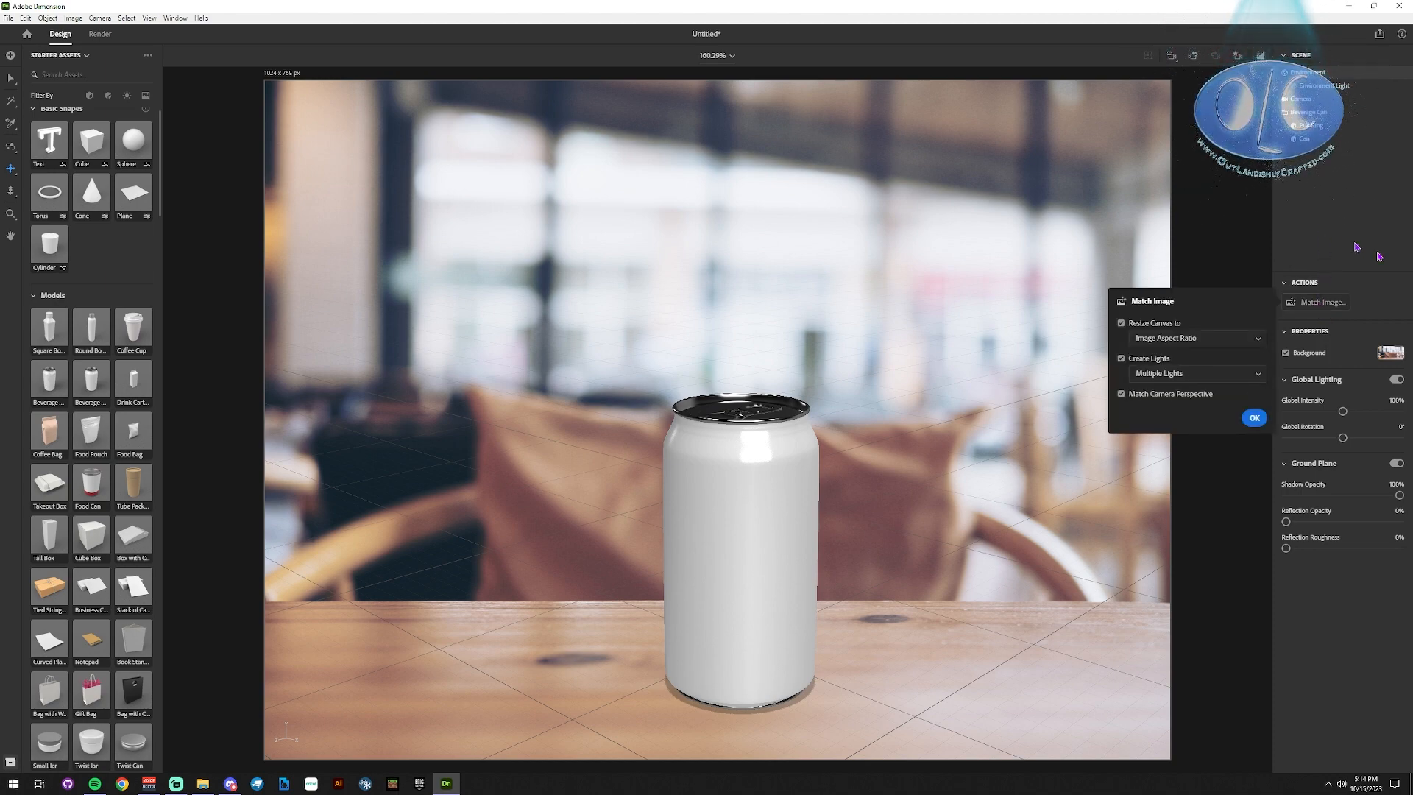
click(1254, 418)
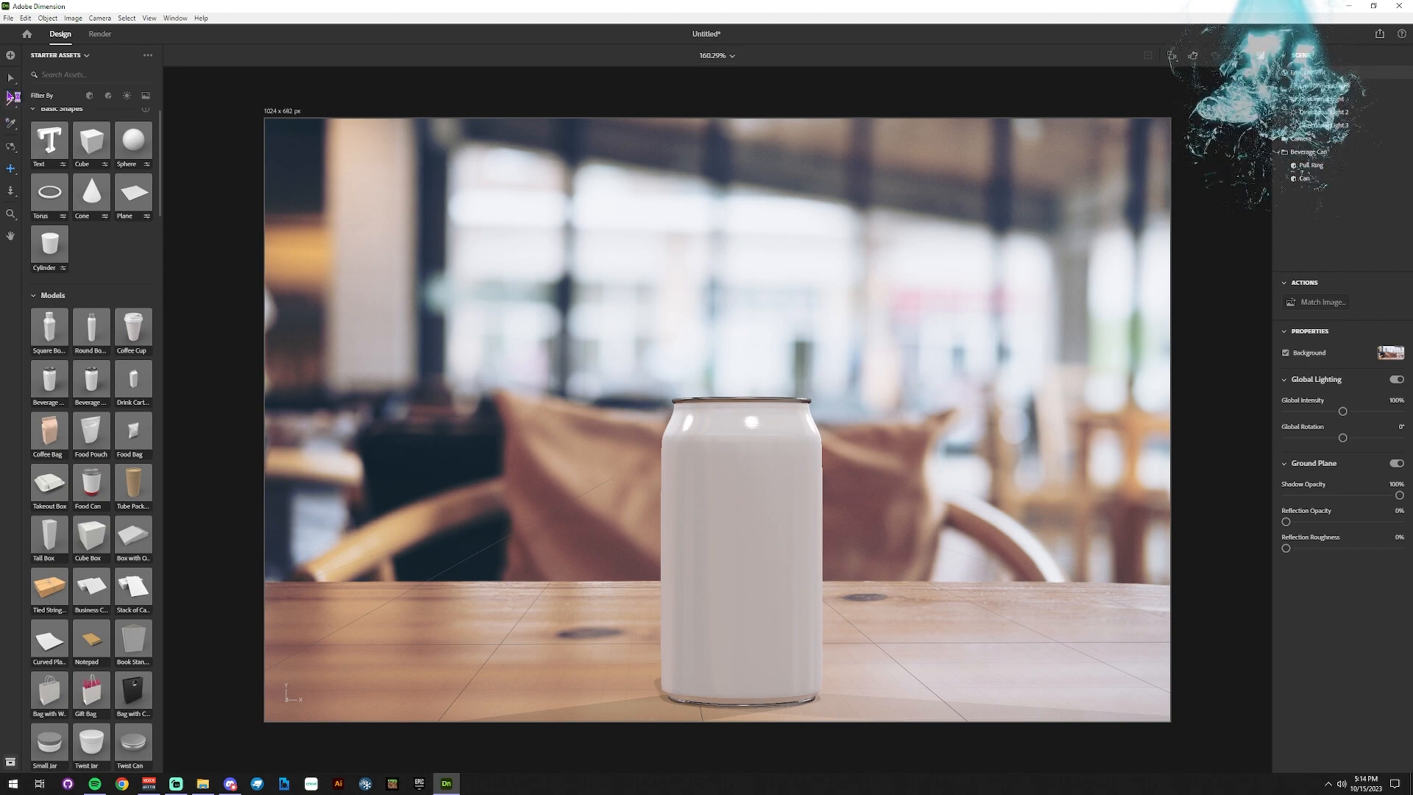
Reposition the beverage can along the front of the table, to about X 20.1 cm and Z 22.5 cm.
click(723, 697)
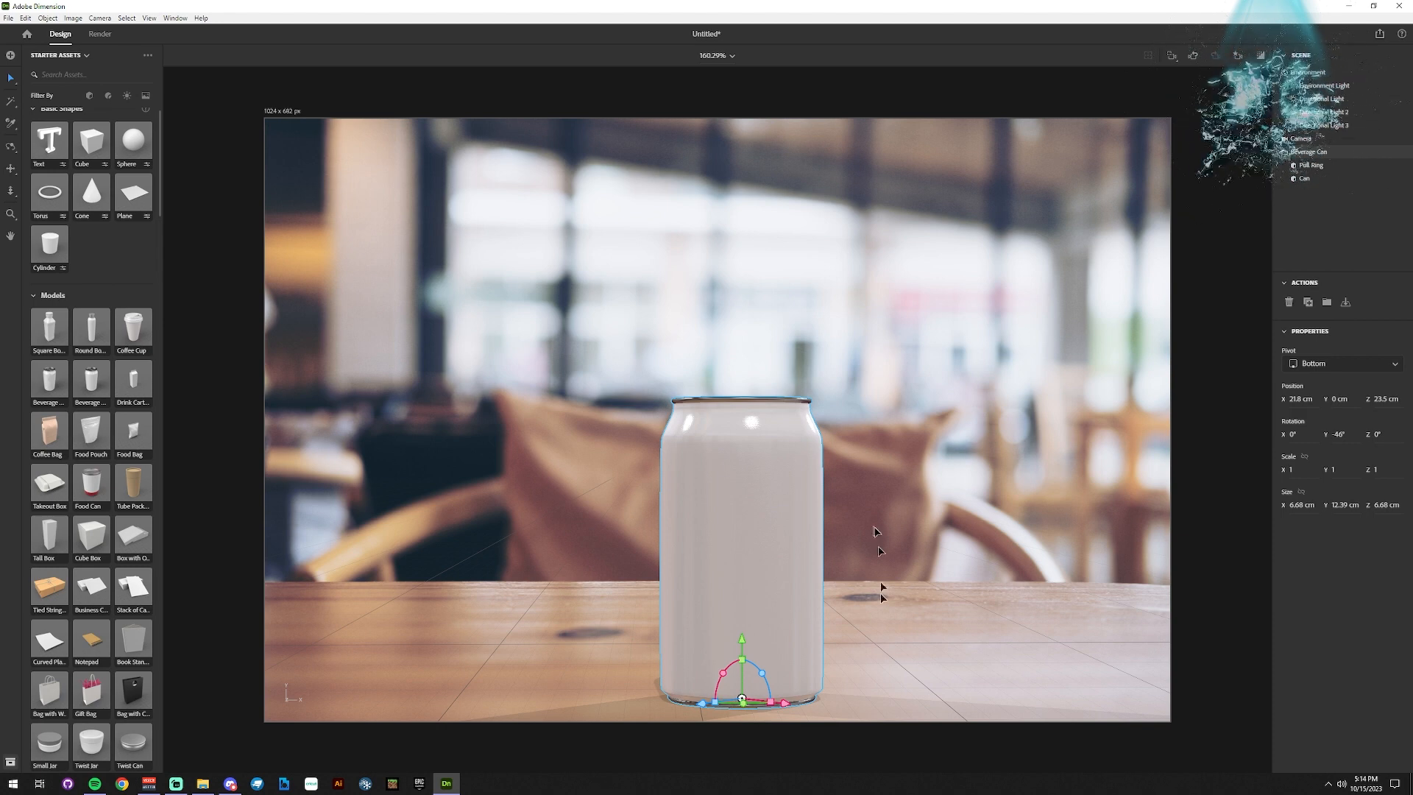
drag(696, 705, 858, 653)
drag(767, 648, 933, 746)
drag(865, 699, 745, 703)
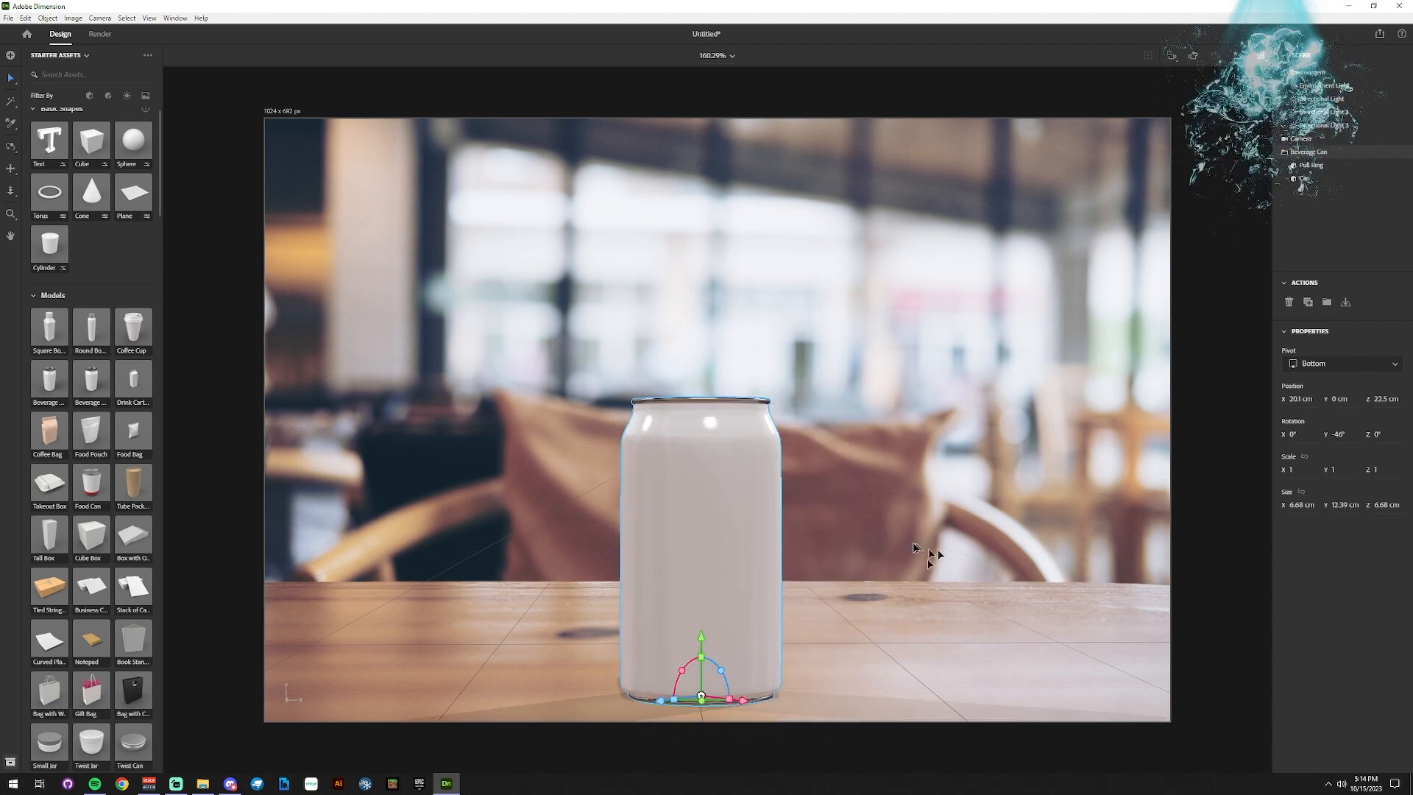
Set the first directional light's rotation to 10° and its intensity to about 129%.
click(1321, 98)
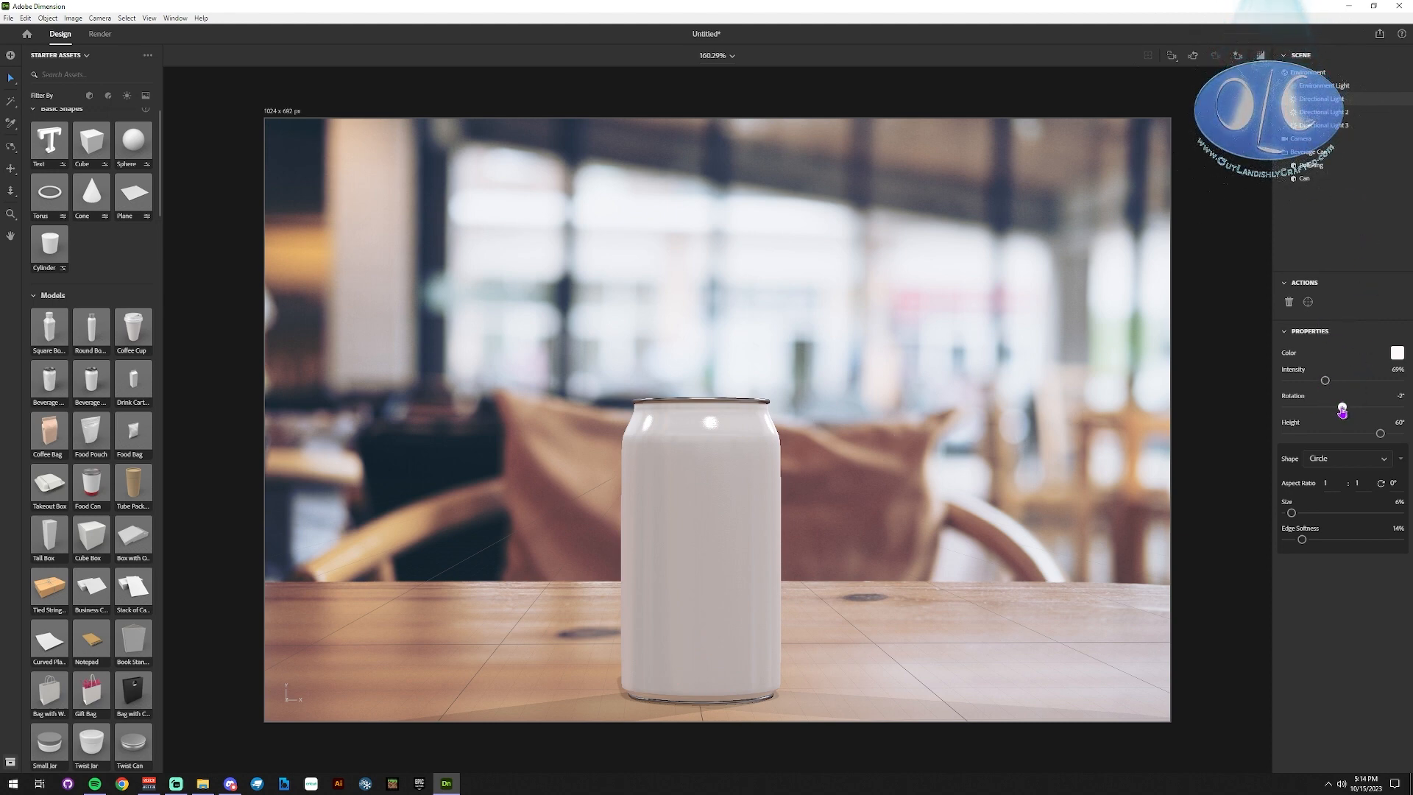
drag(1342, 411, 1356, 381)
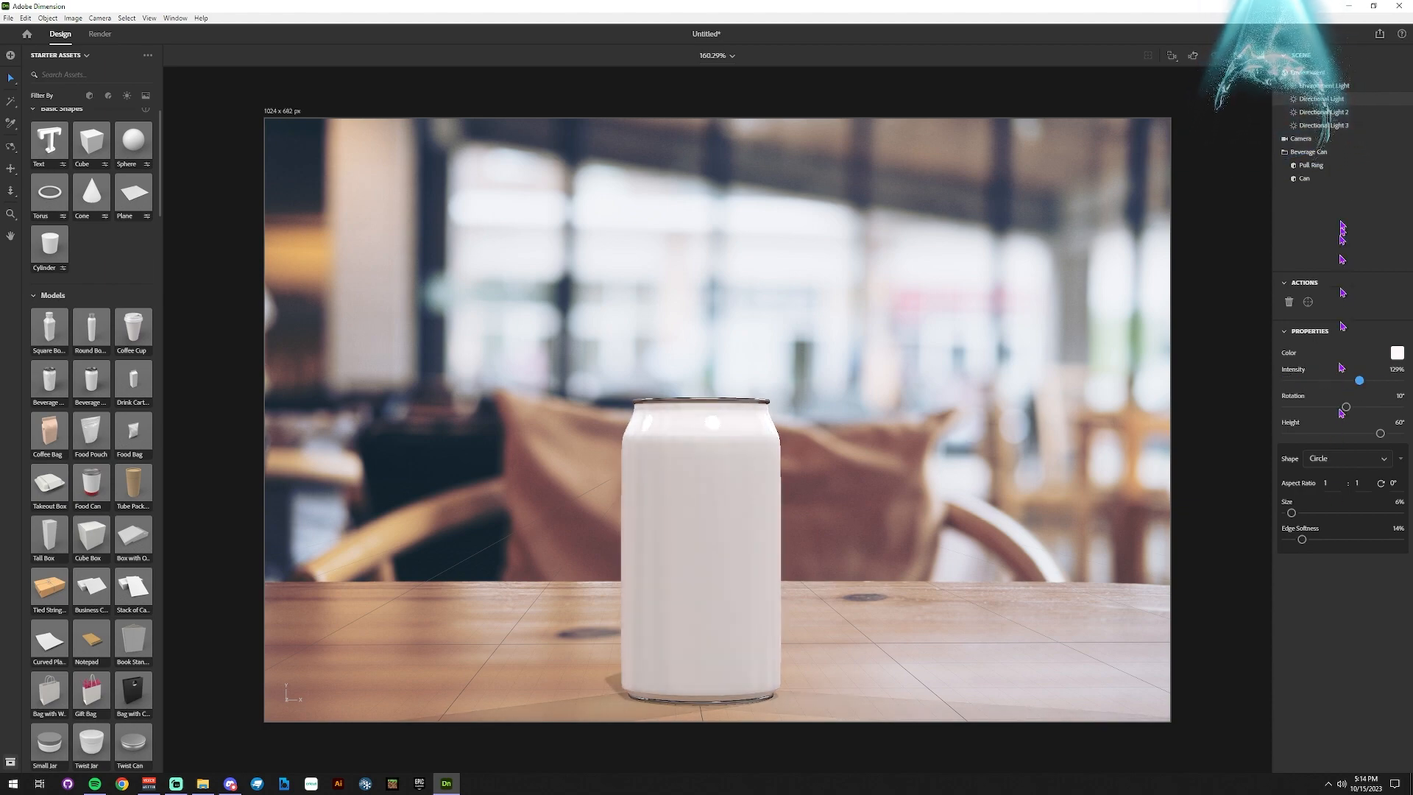
Apply the Studio Low Key Light environment light from the starter assets to the scene.
scroll(55, 515, down, 20)
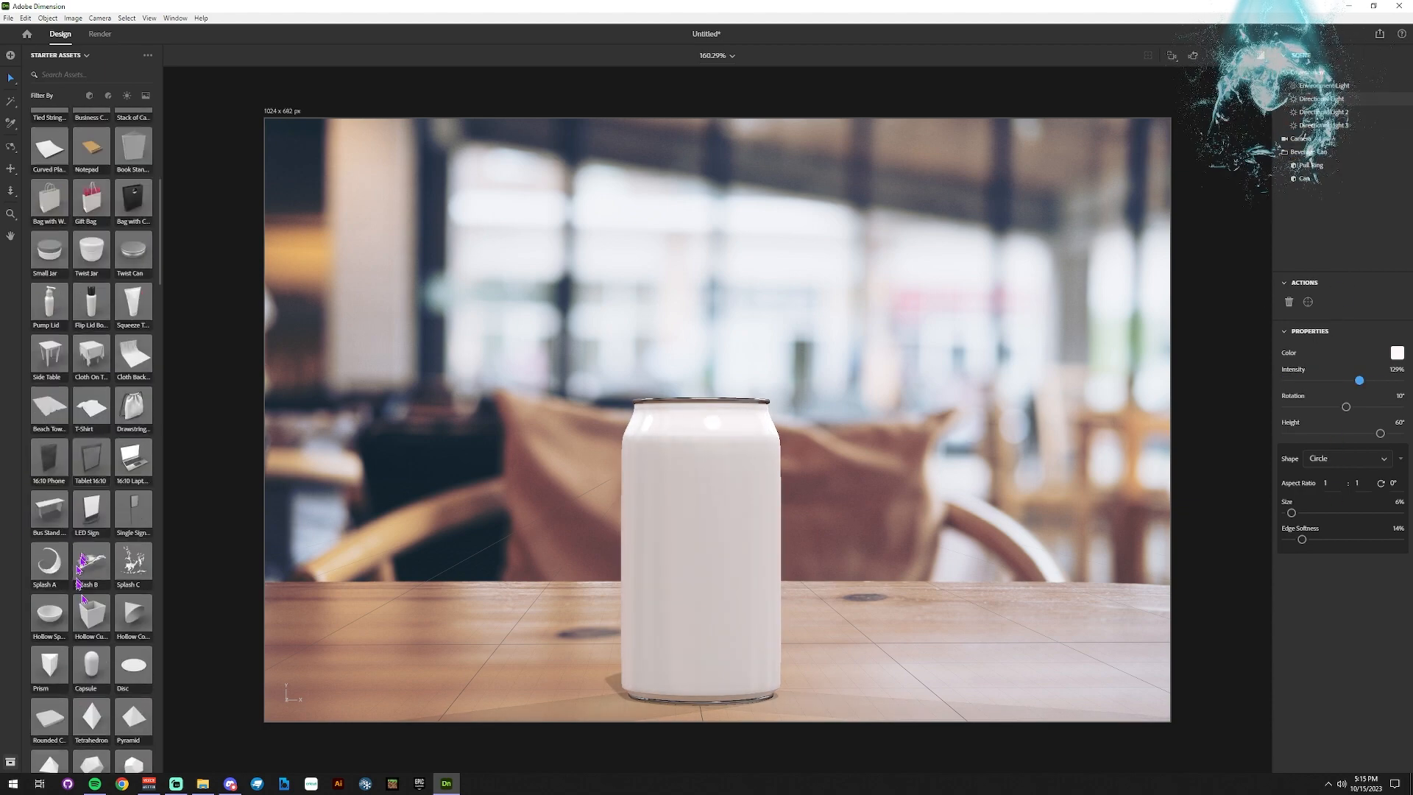
scroll(88, 648, down, 10)
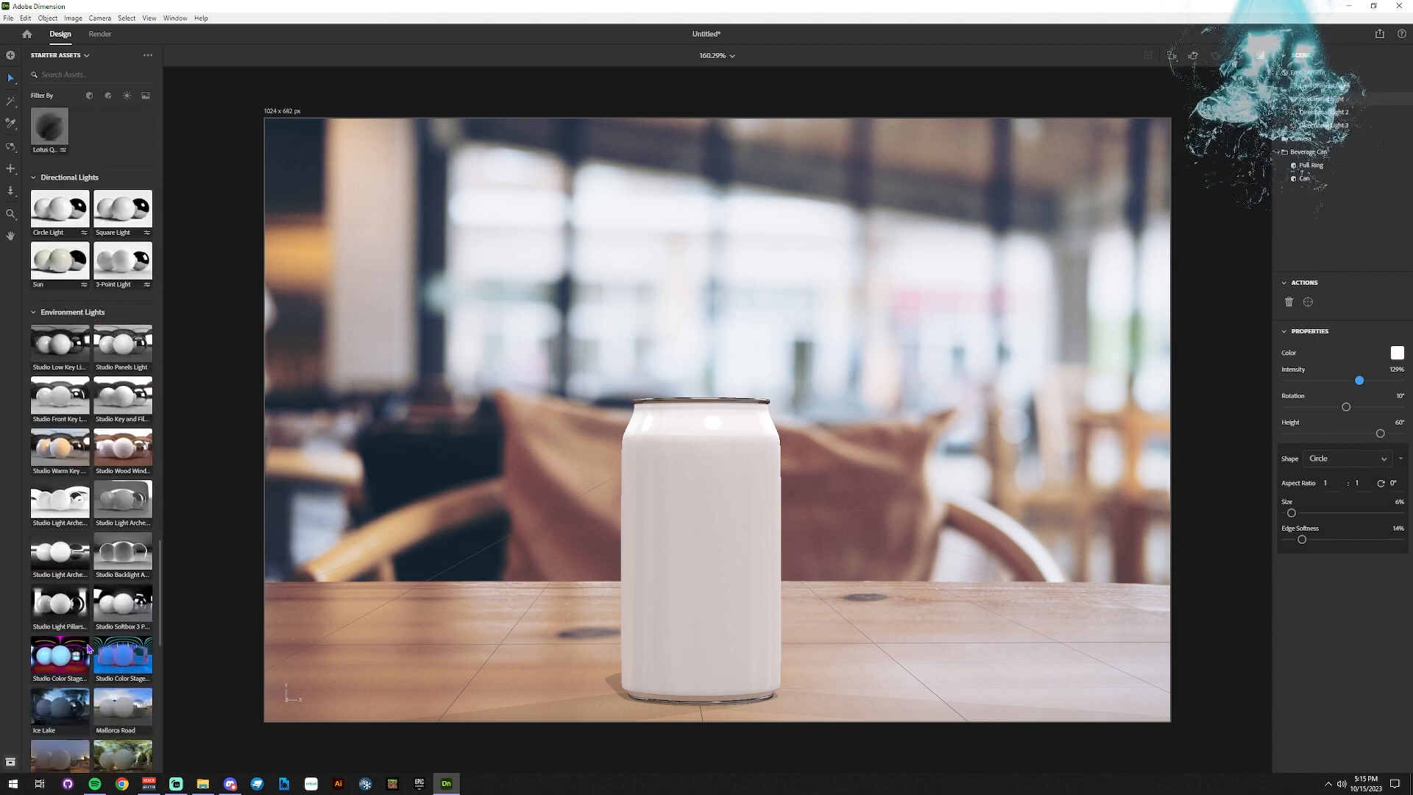
scroll(88, 649, up, 5)
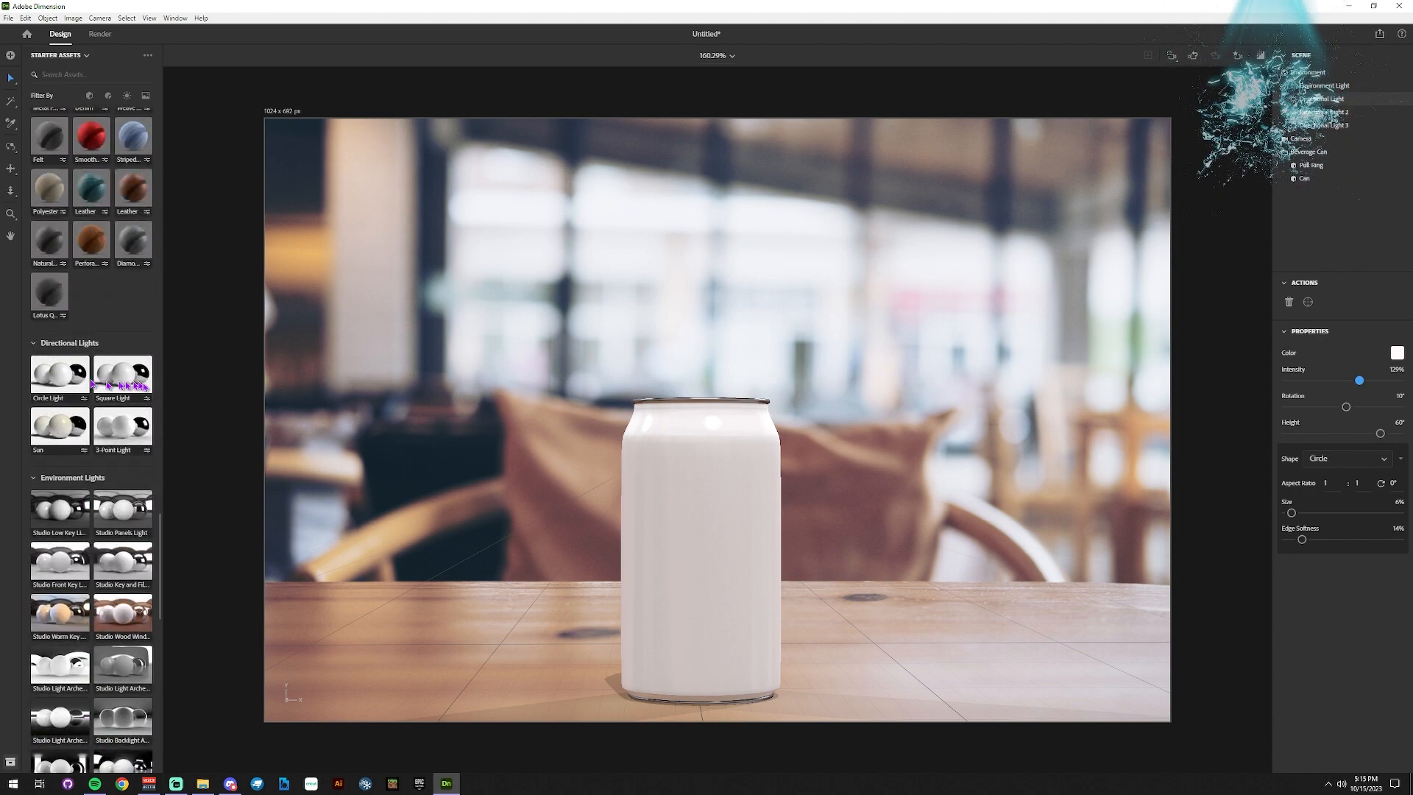
scroll(92, 492, down, 5)
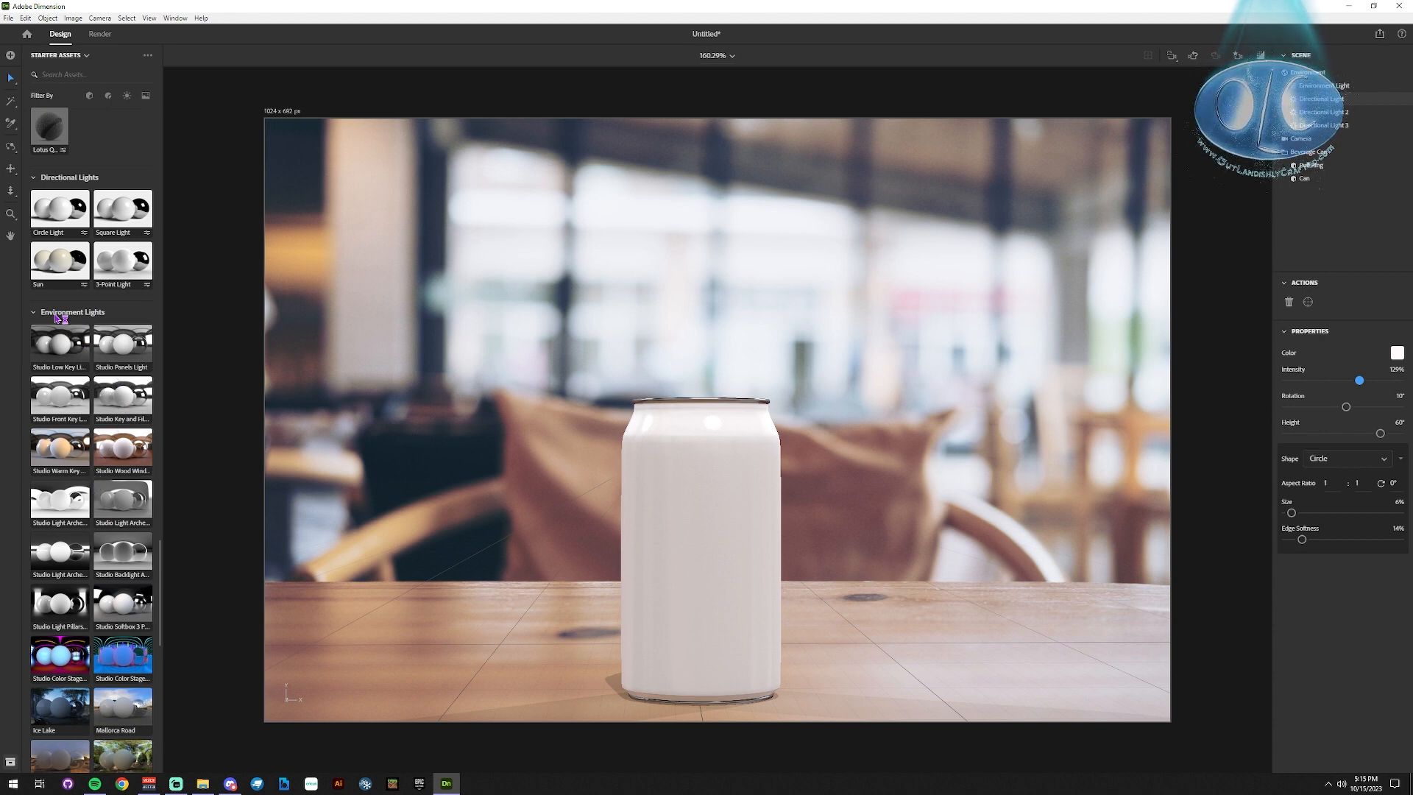
drag(66, 346, 639, 561)
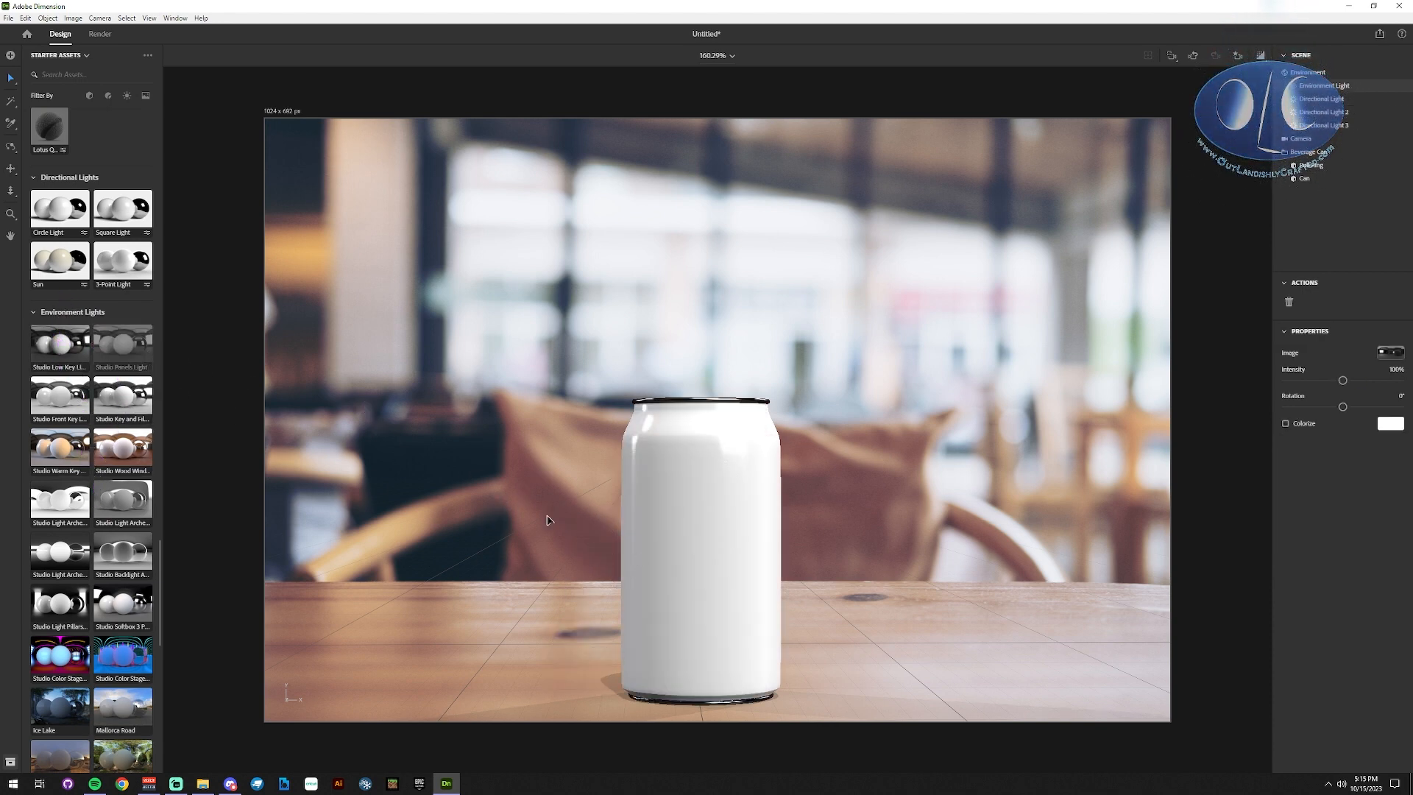
Try the Studio Panels, Wood Window, Color Stage and Warm Key environment lights on the scene, then return to Studio Low Key Light.
click(122, 344)
click(124, 452)
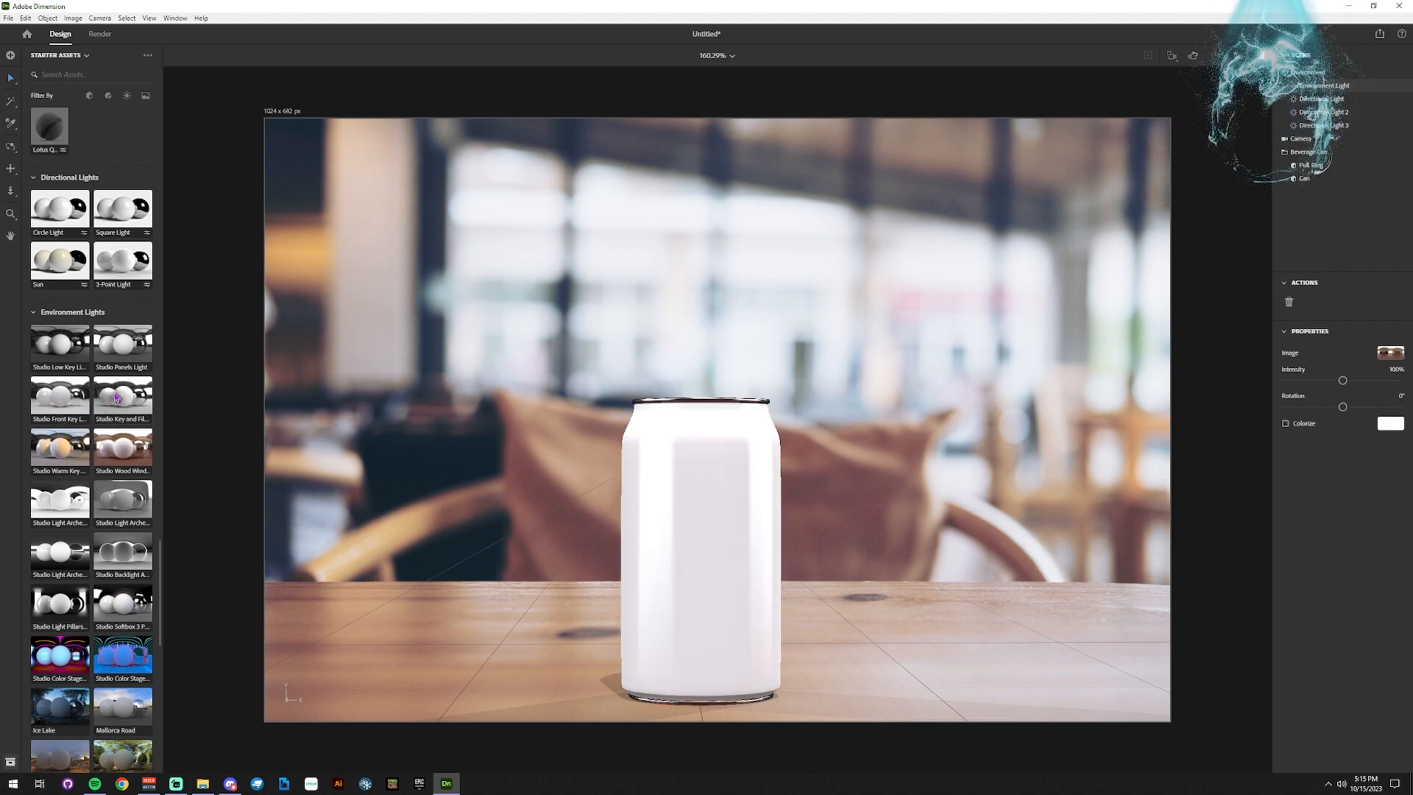
drag(115, 397, 1338, 202)
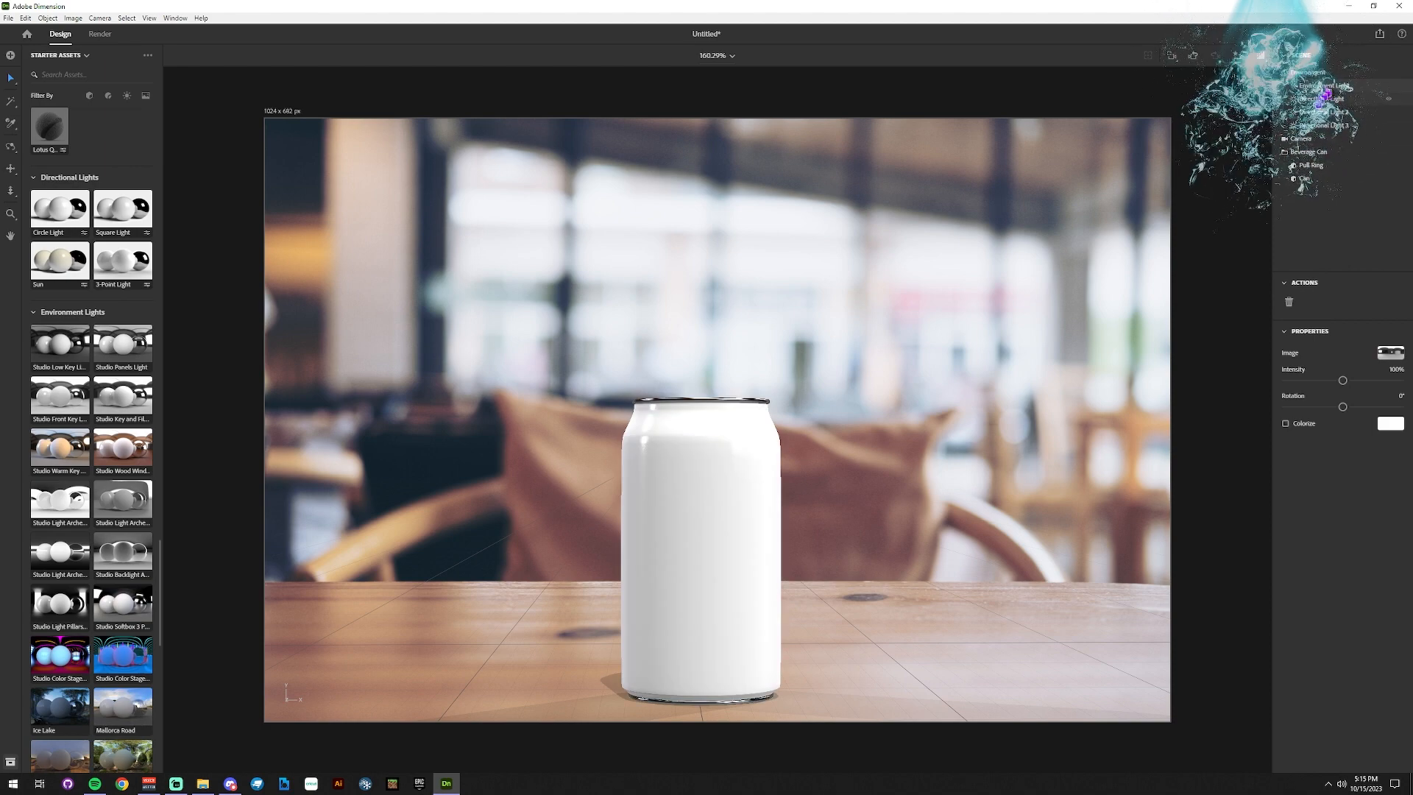
click(1317, 100)
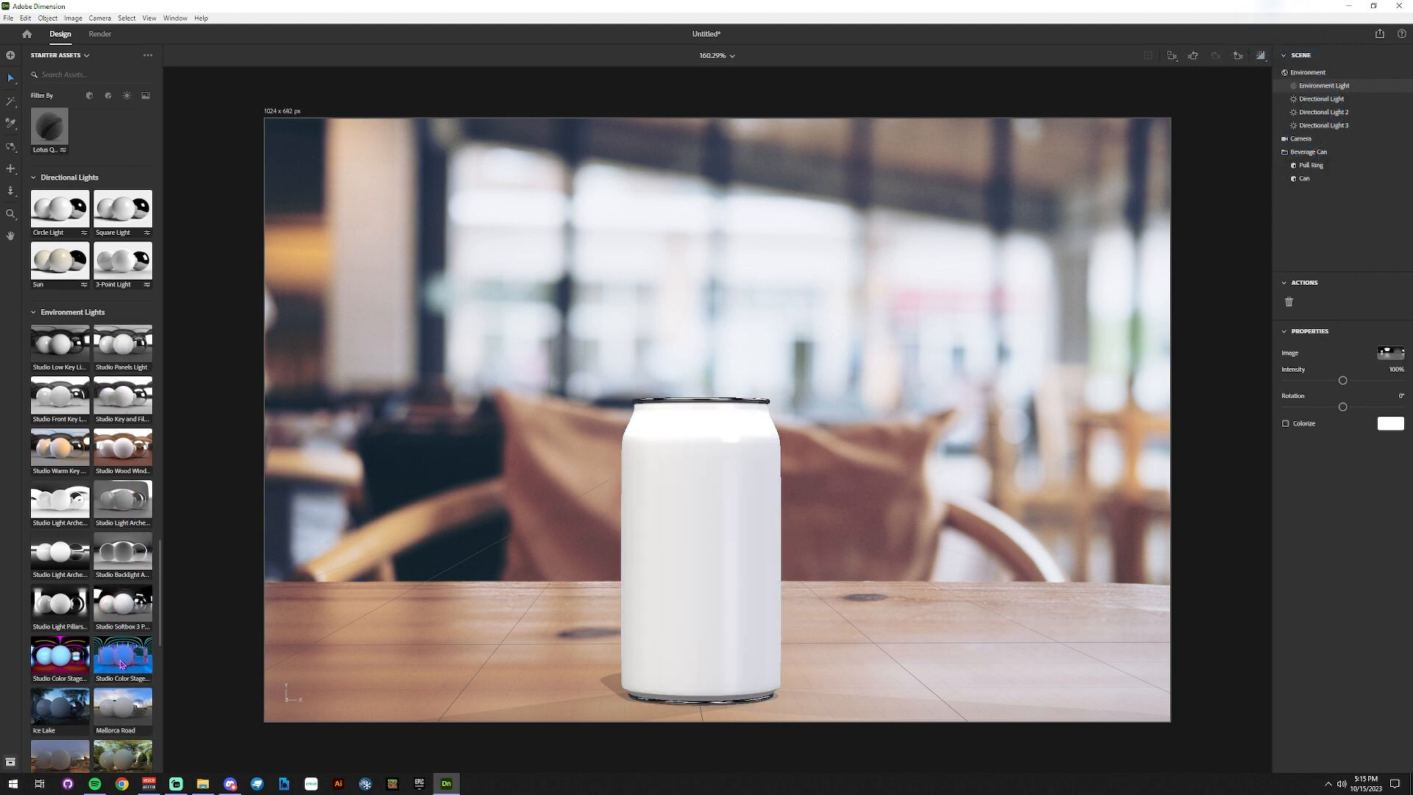
click(59, 662)
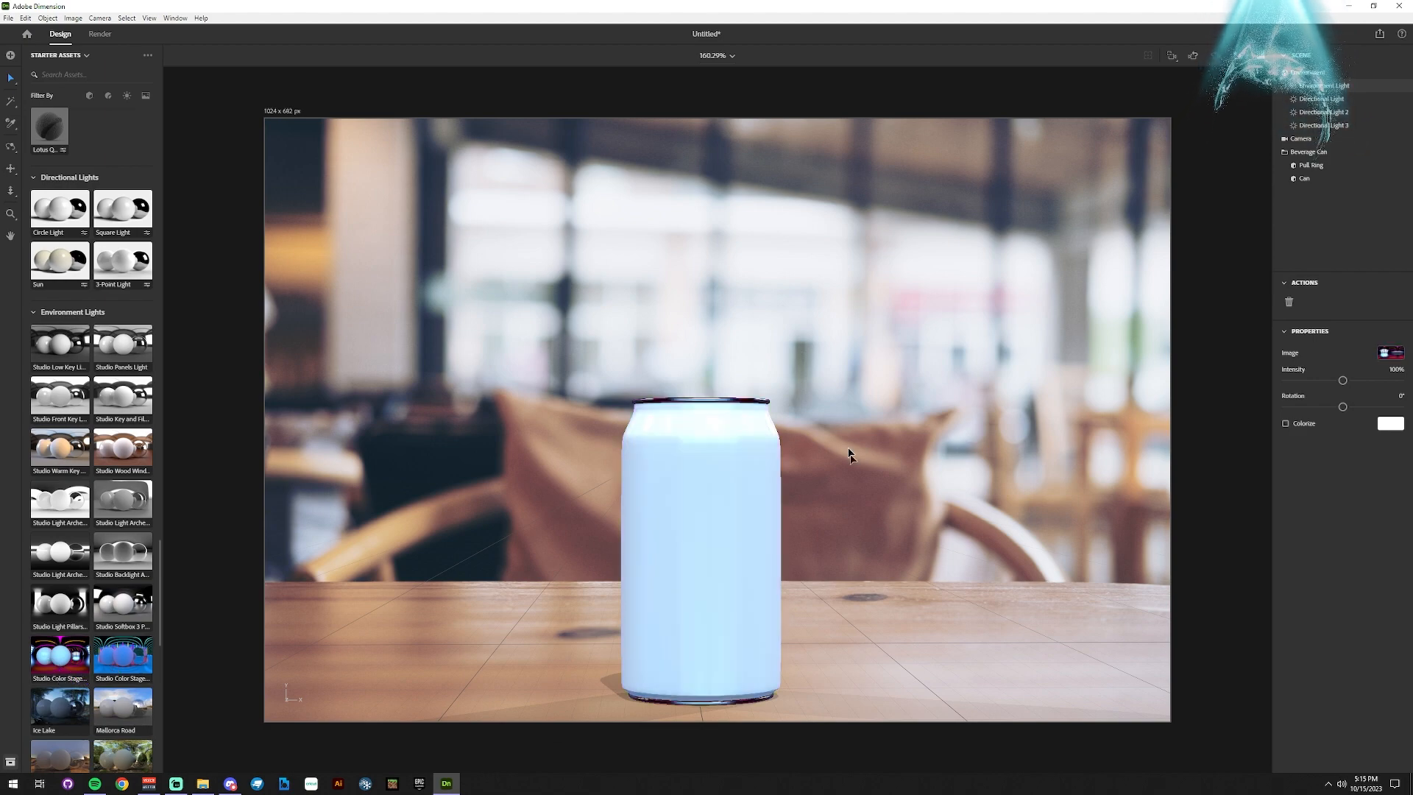
click(59, 446)
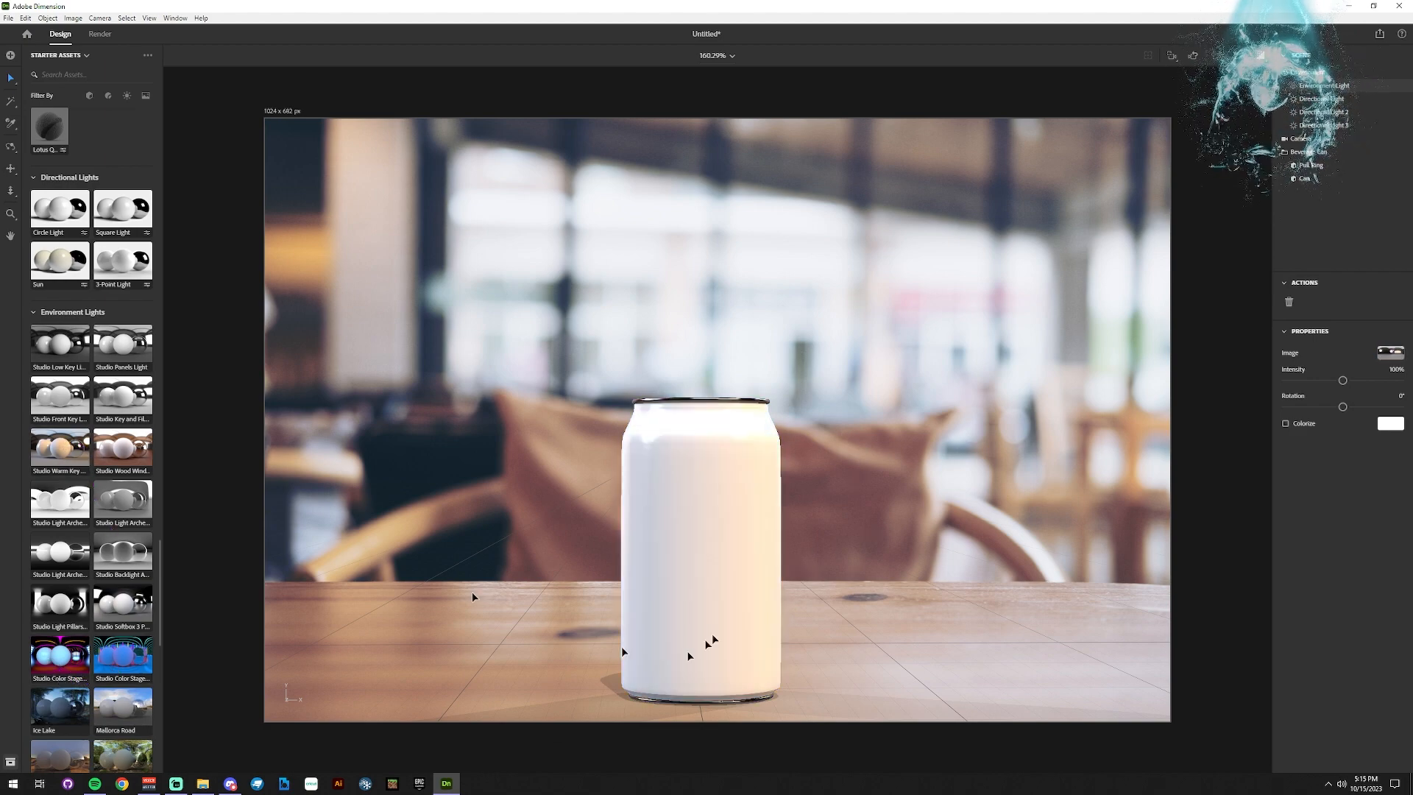
click(72, 341)
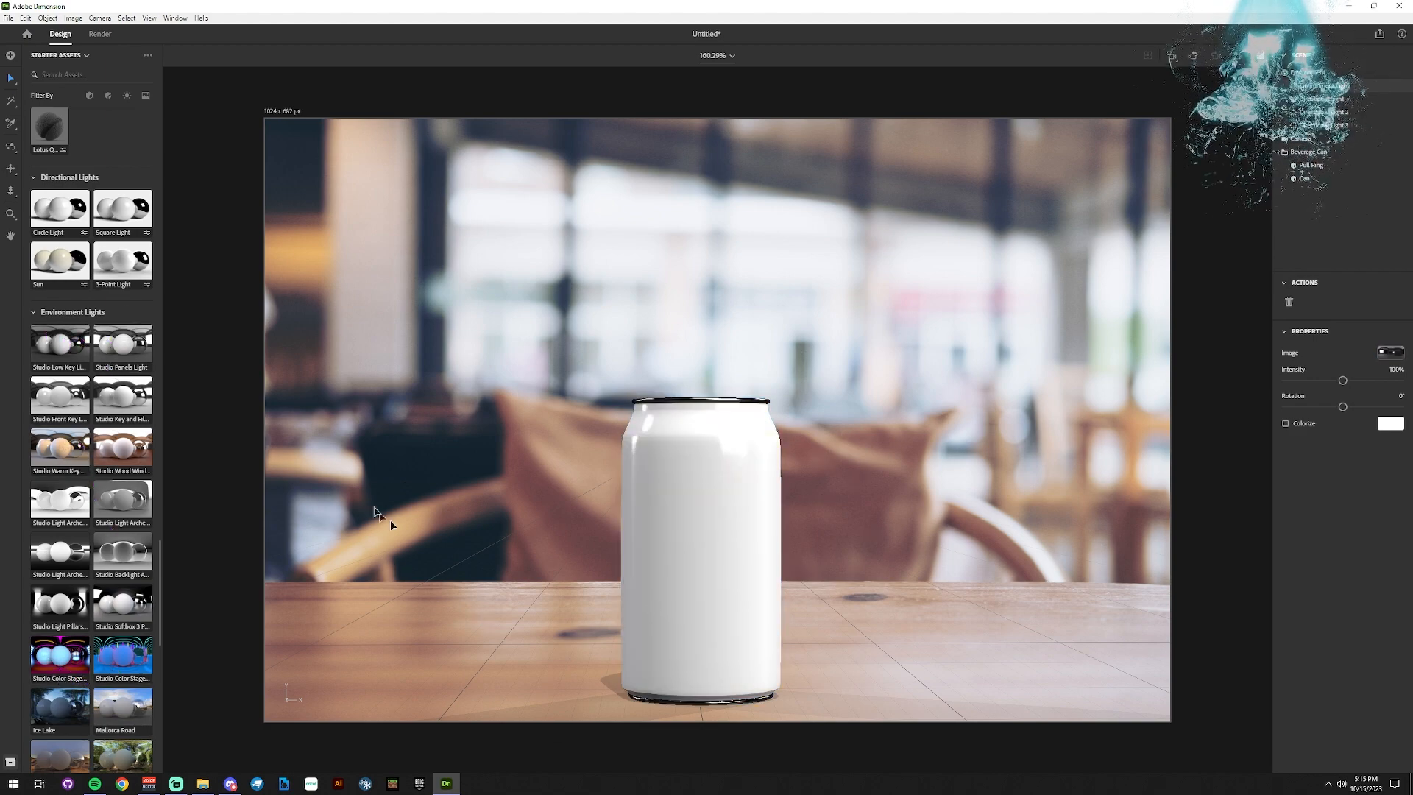
Compare further studio environment lights from the starter assets and apply a brighter, neutral one to the can scene.
scroll(104, 521, up, 3)
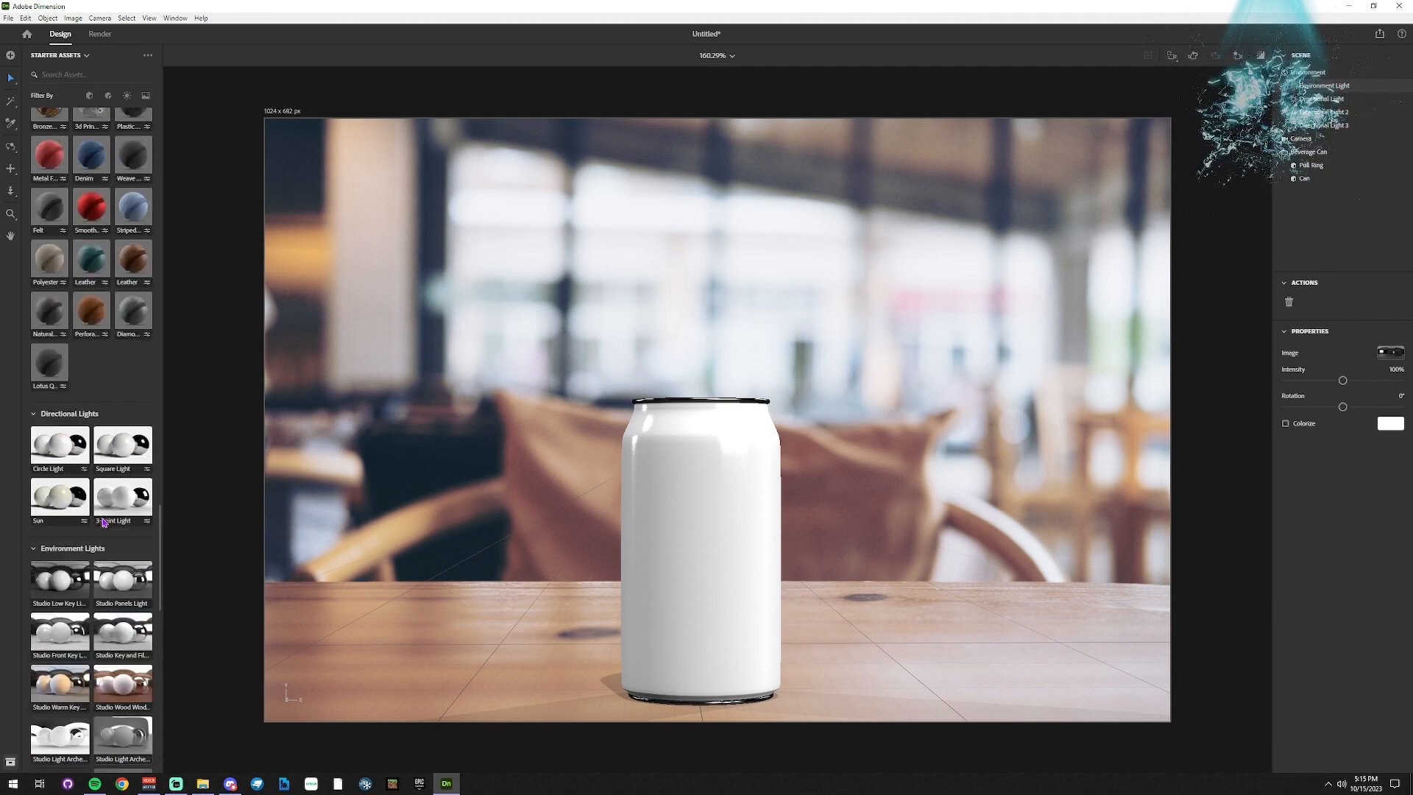
scroll(103, 523, up, 1)
scroll(89, 544, down, 1)
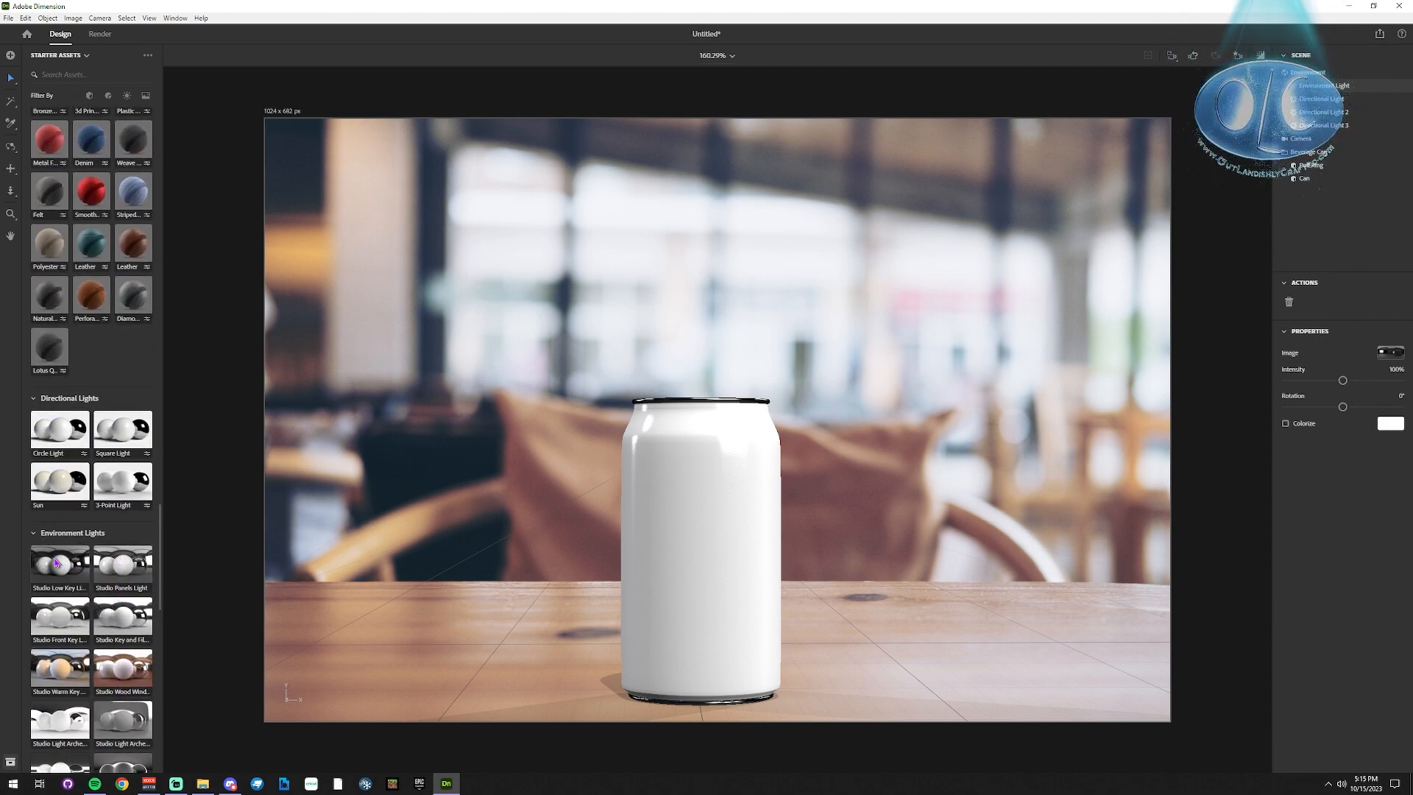
click(68, 611)
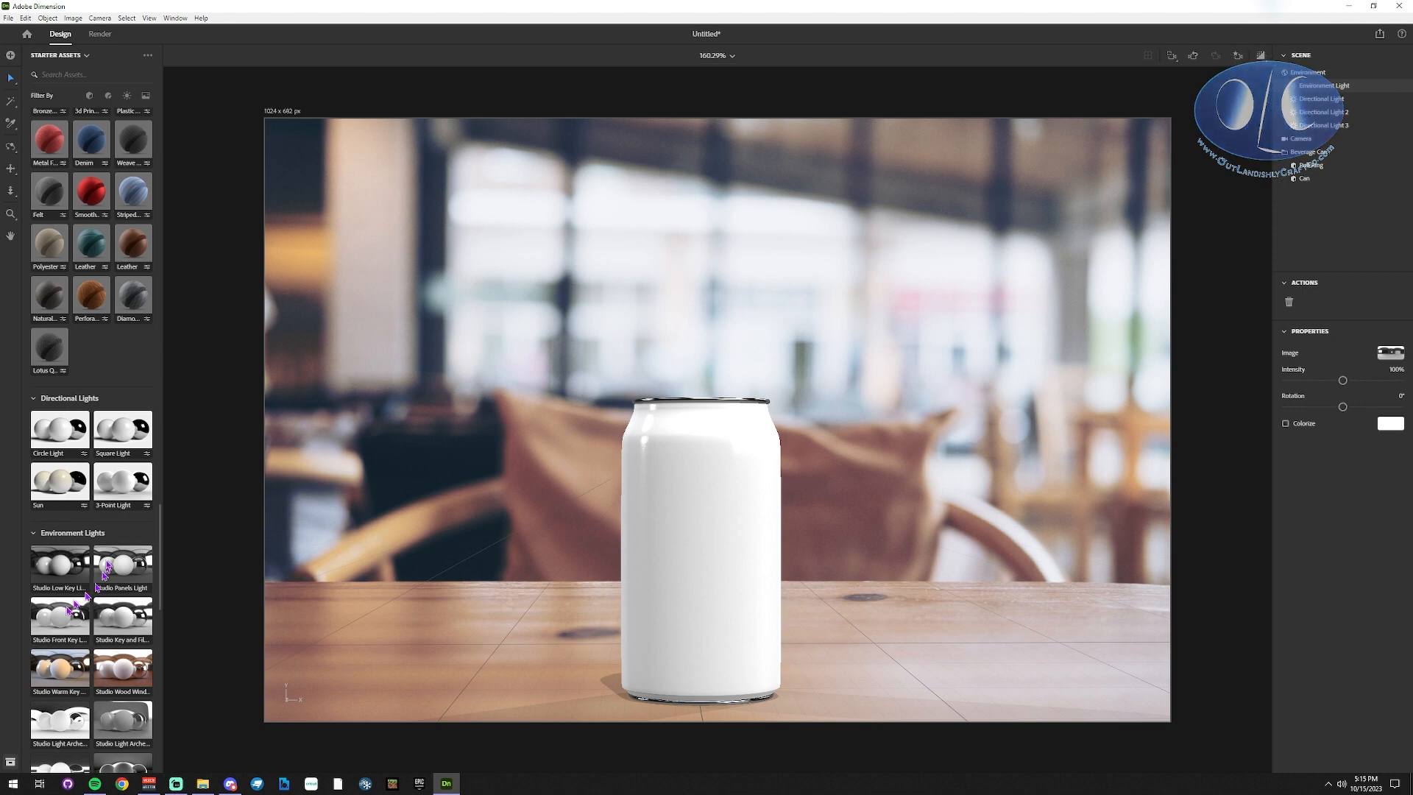
click(67, 572)
click(71, 675)
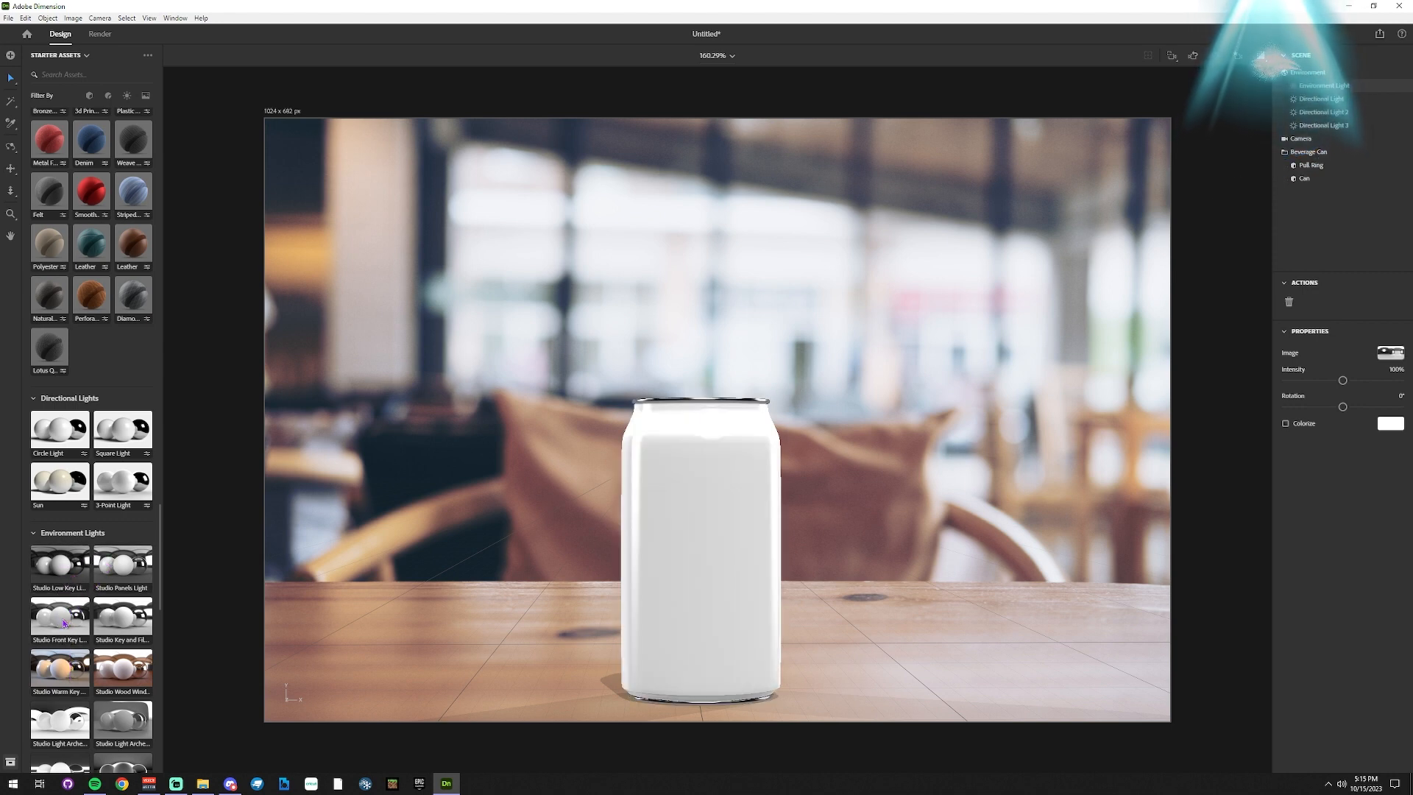
Try the 3d Printed Mesh substance material on the can and undo it.
scroll(87, 486, up, 3)
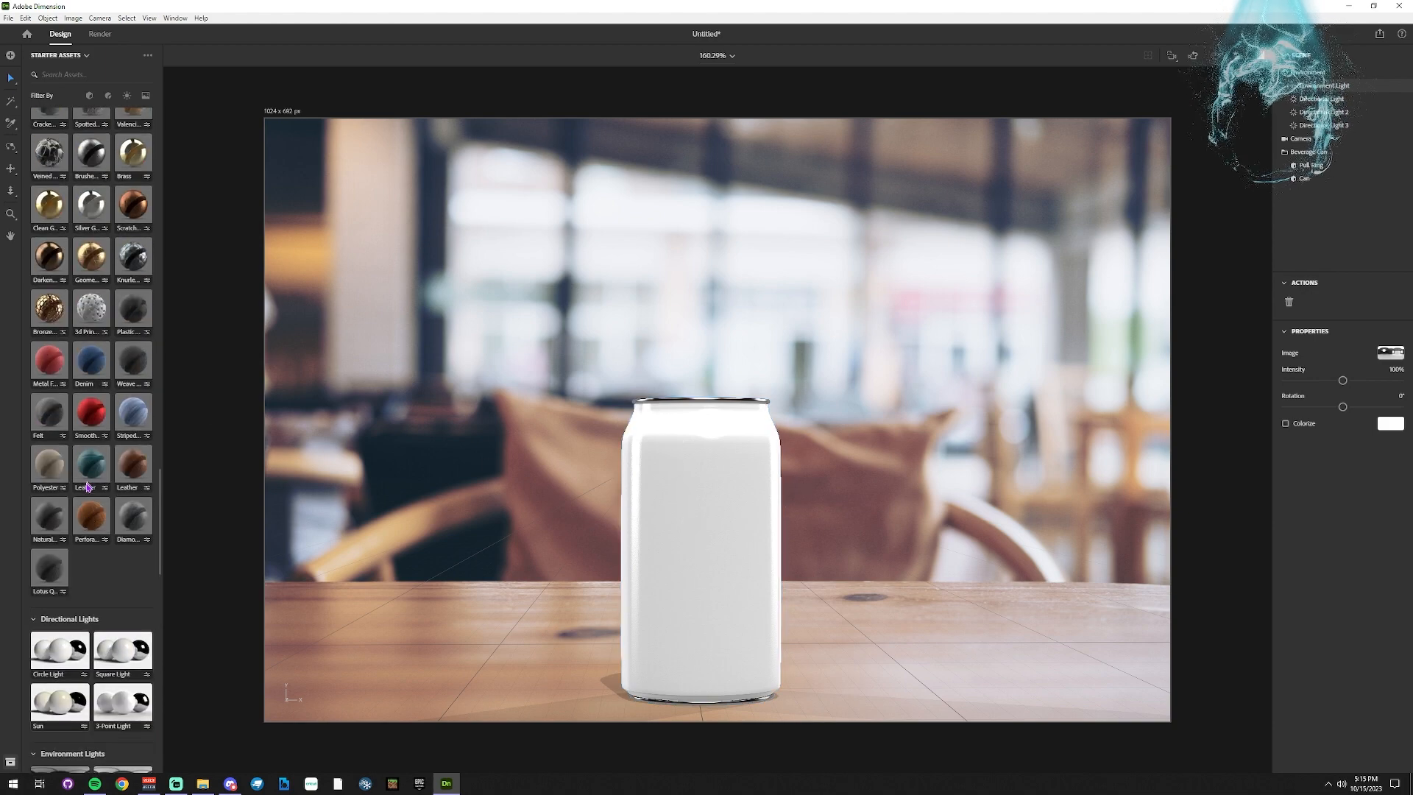
scroll(87, 486, up, 1)
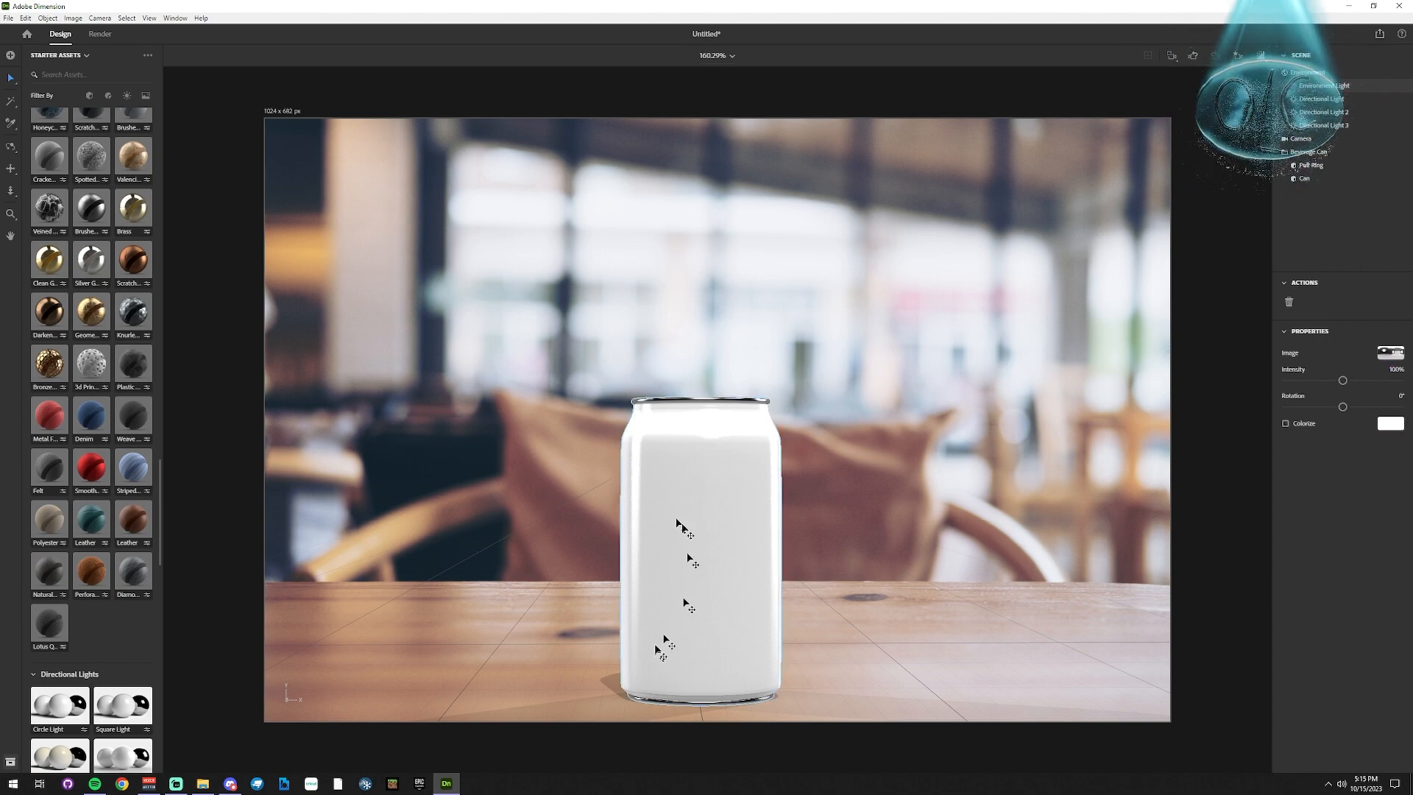
scroll(144, 417, up, 1)
scroll(147, 417, up, 5)
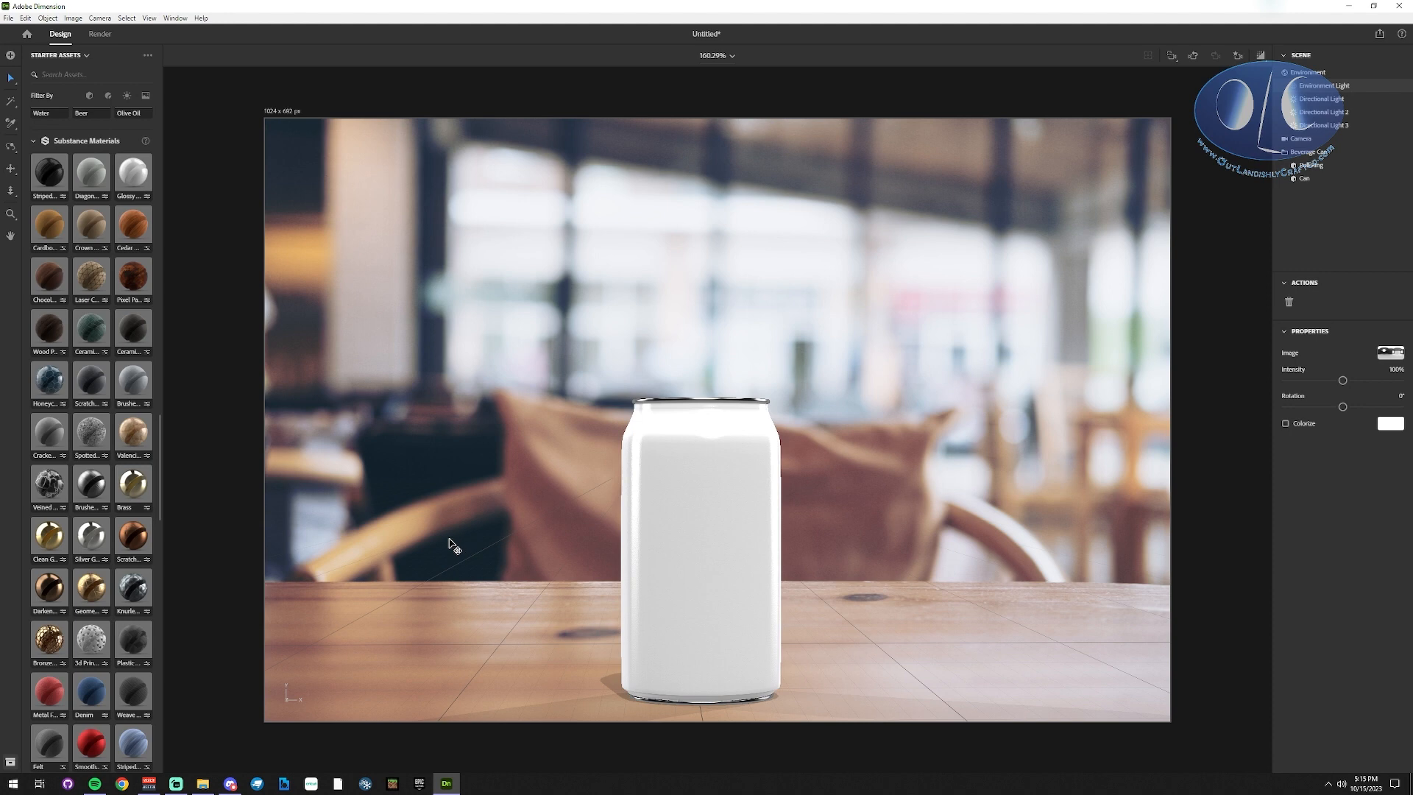
drag(454, 546, 663, 544)
key(ctrl+z)
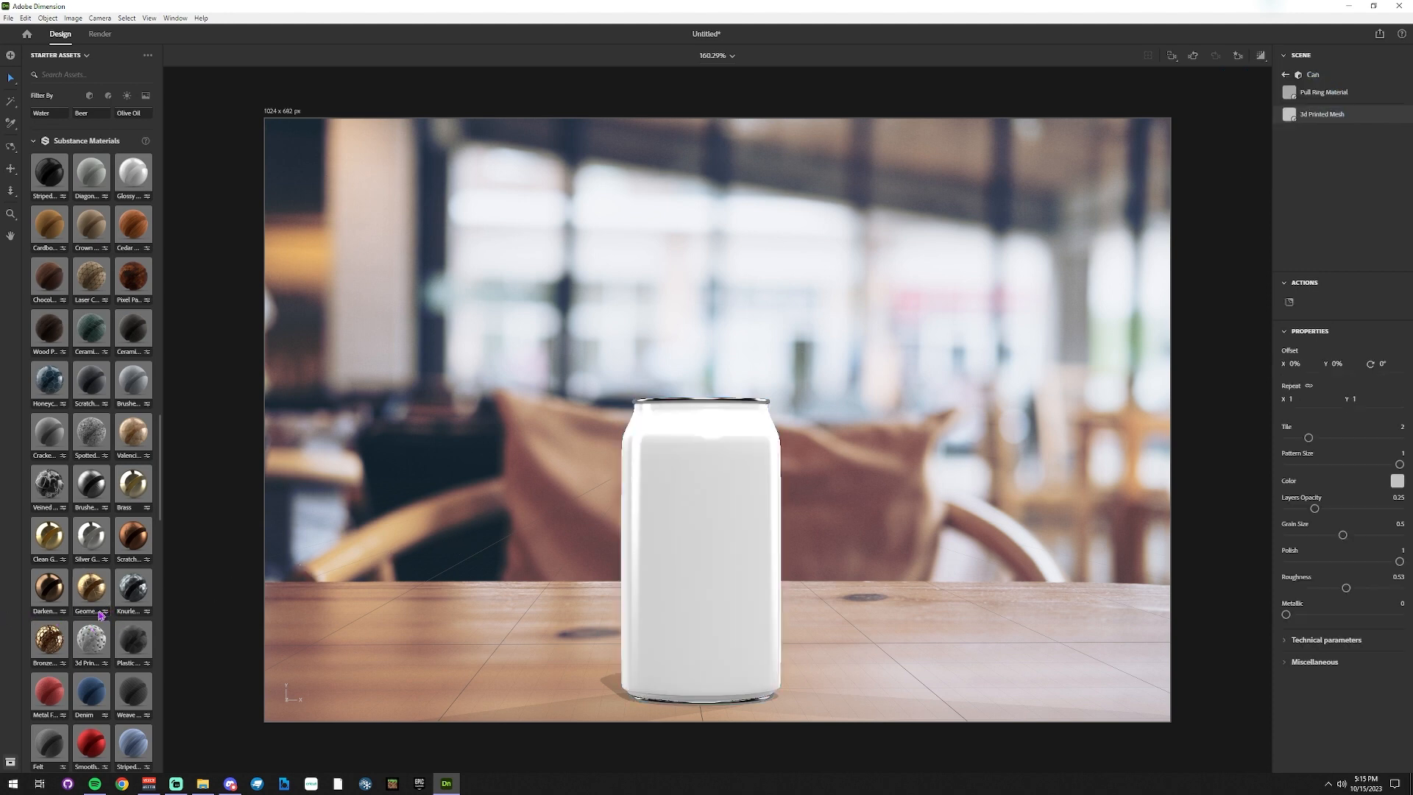
Try the Ice and Water standard materials on the can's body and undo them.
scroll(82, 482, up, 10)
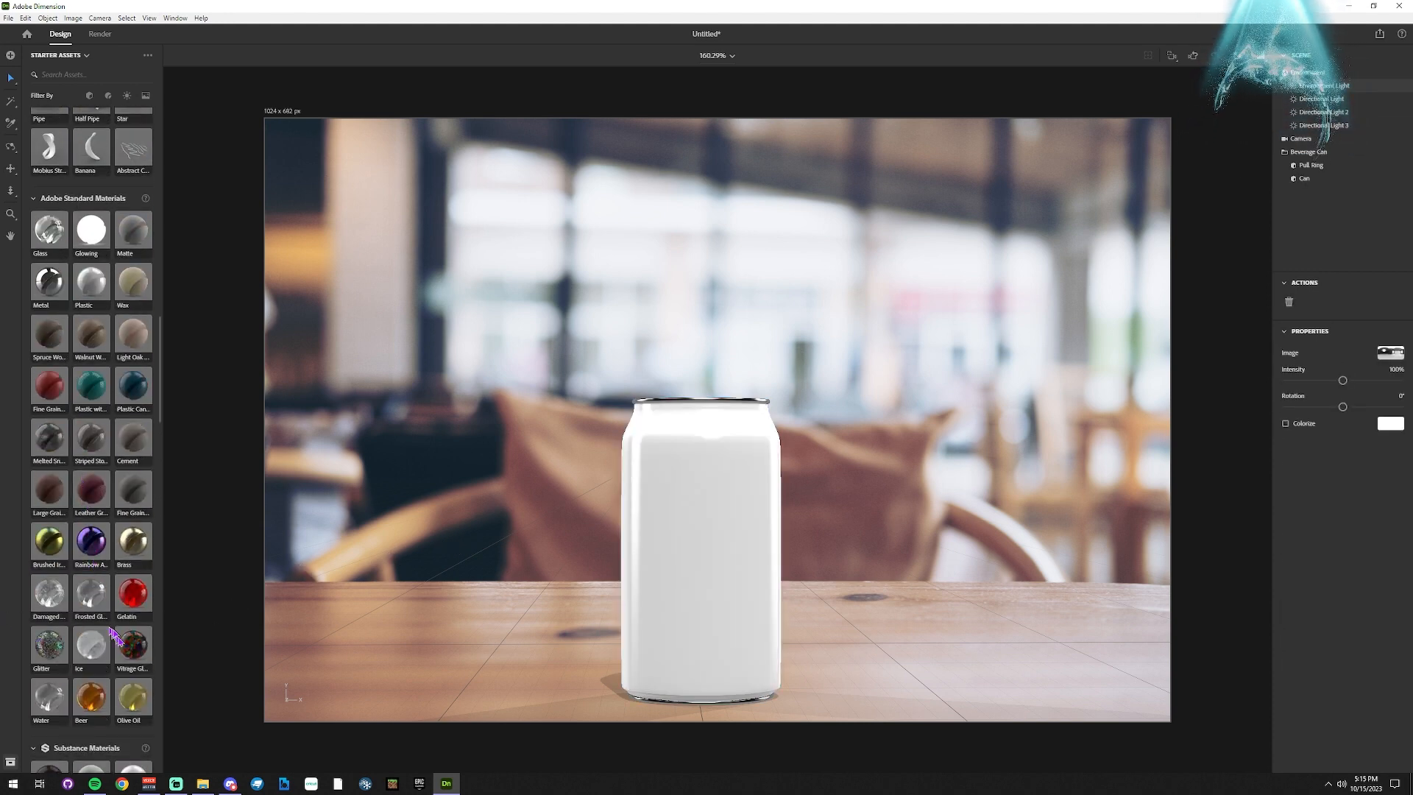
drag(98, 640, 735, 568)
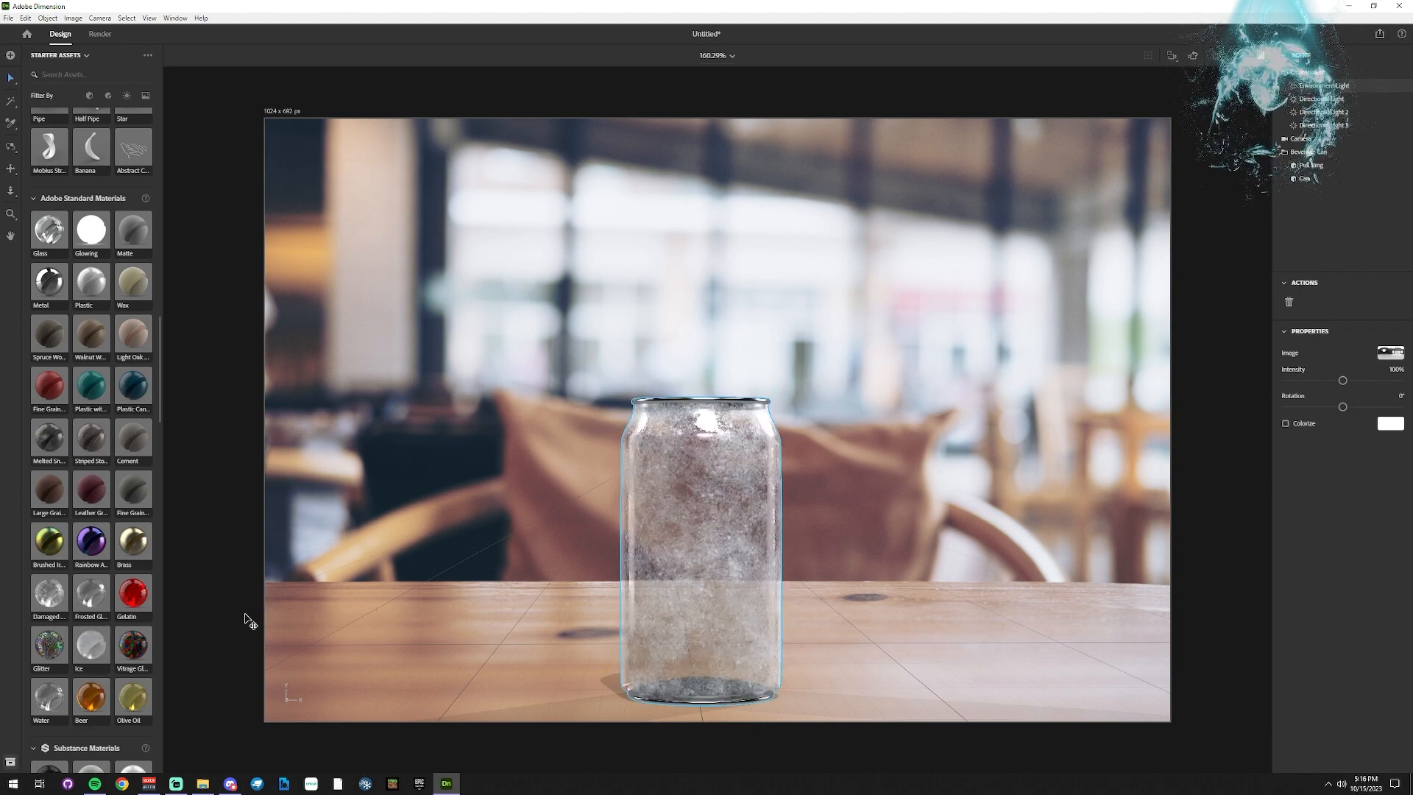
drag(616, 581, 662, 526)
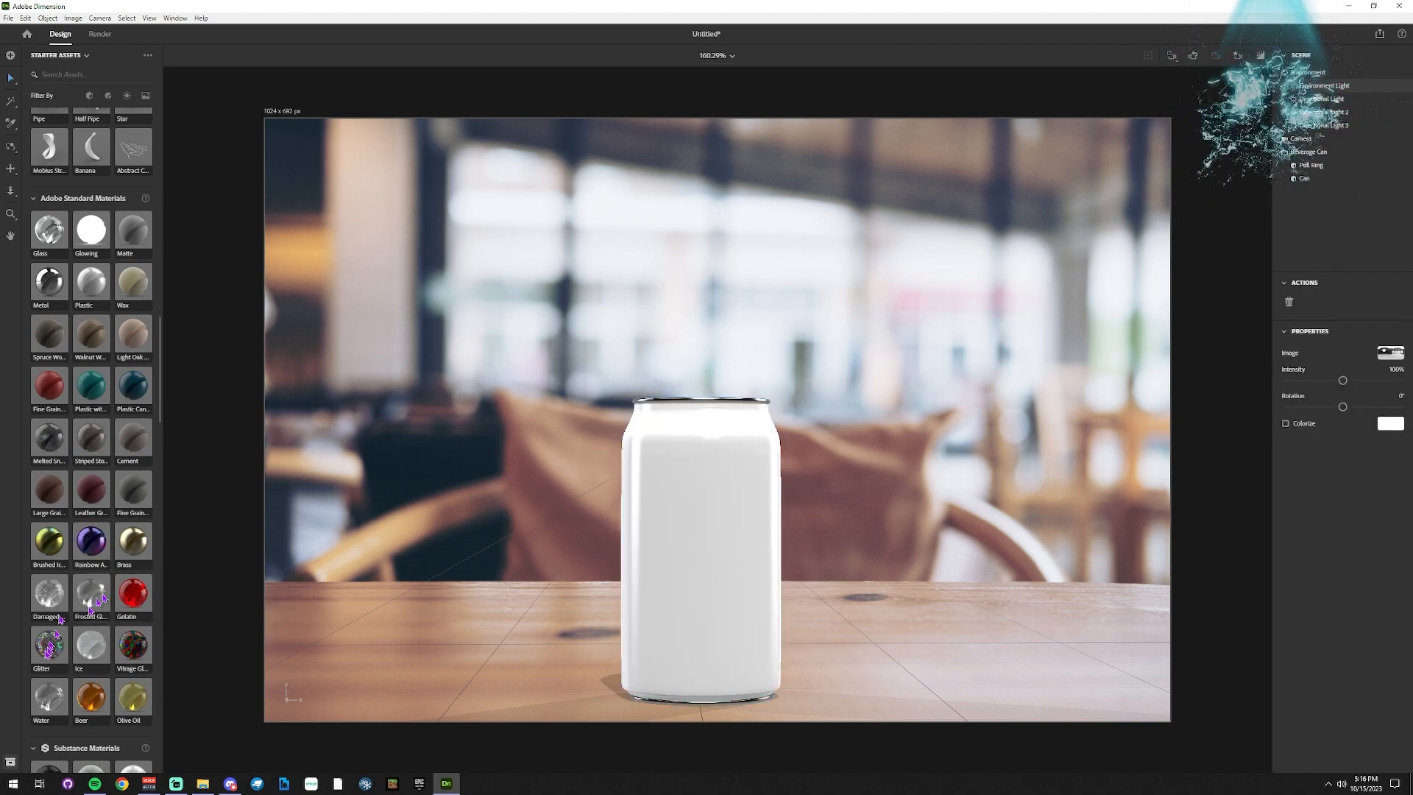
drag(50, 695, 731, 557)
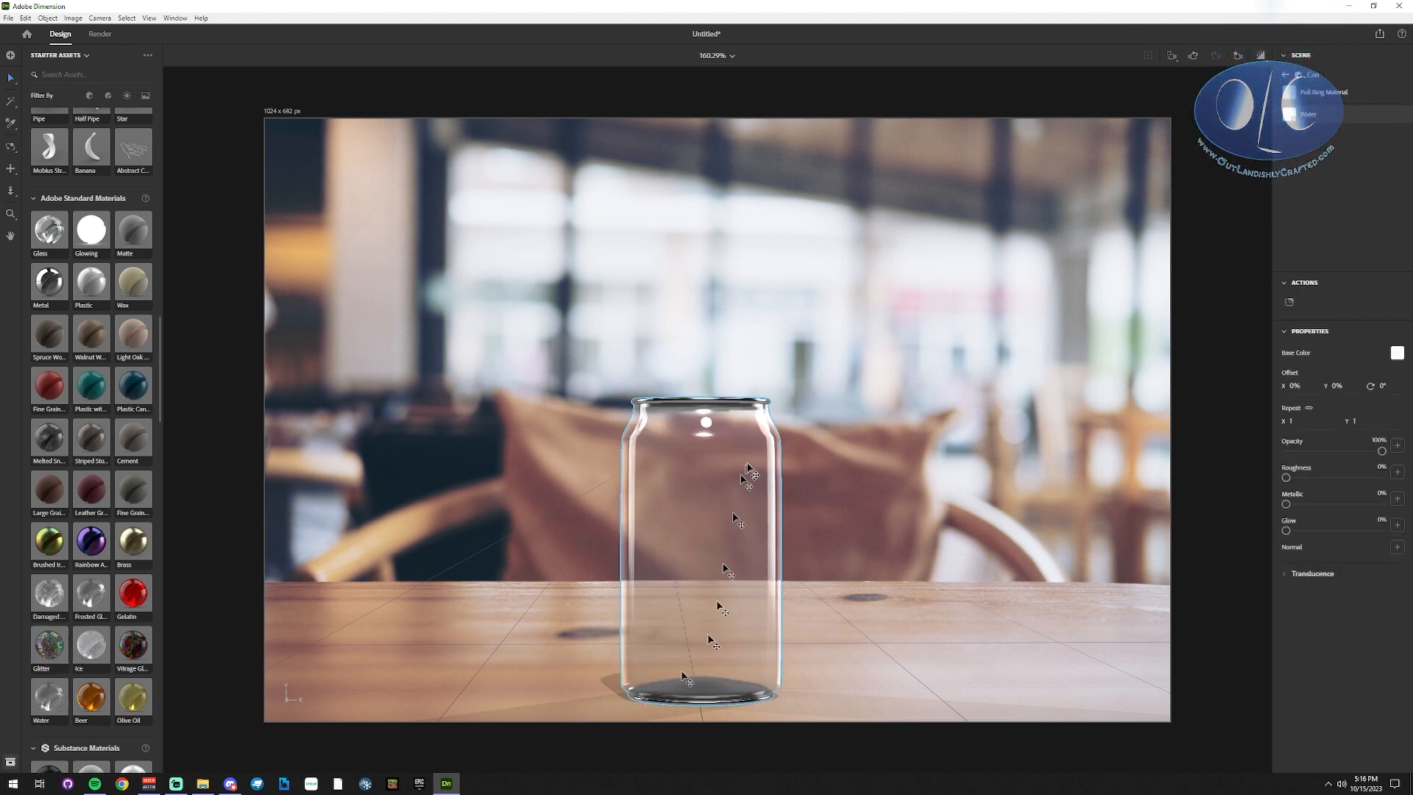
key(ctrl+z)
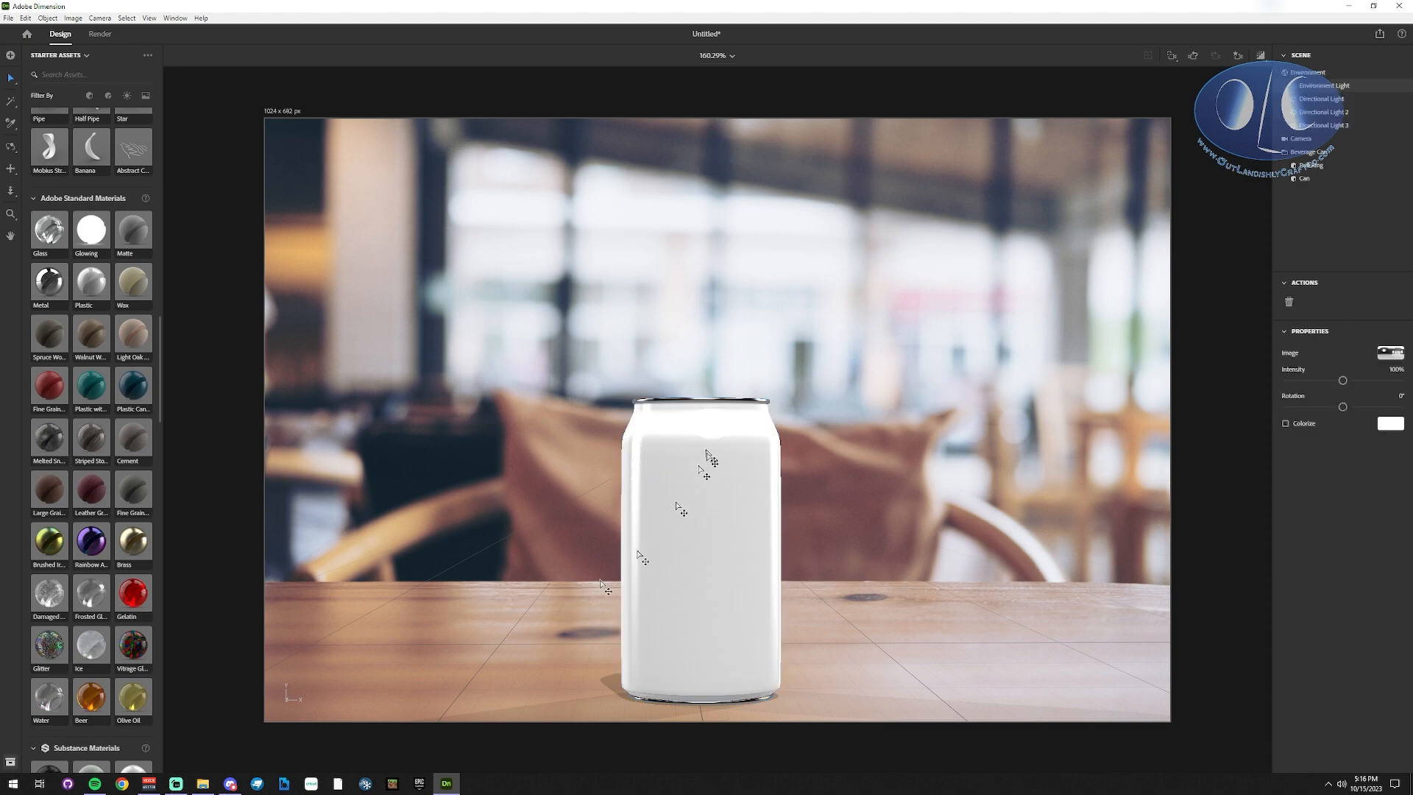
Select the Can part inside the Beverage Can group, separate from its pull ring.
scroll(118, 524, up, 5)
scroll(116, 530, up, 10)
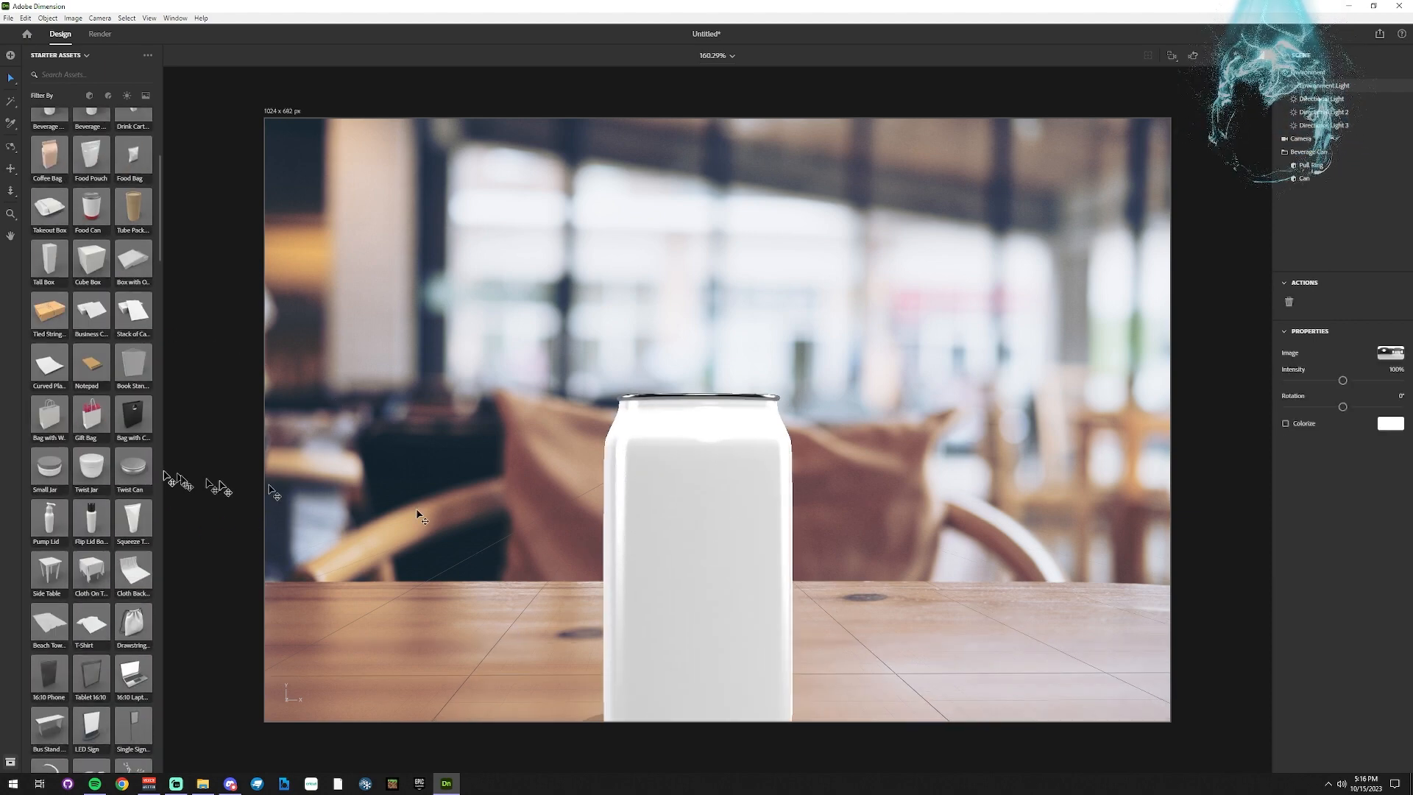
scroll(605, 524, down, 5)
scroll(611, 527, up, 5)
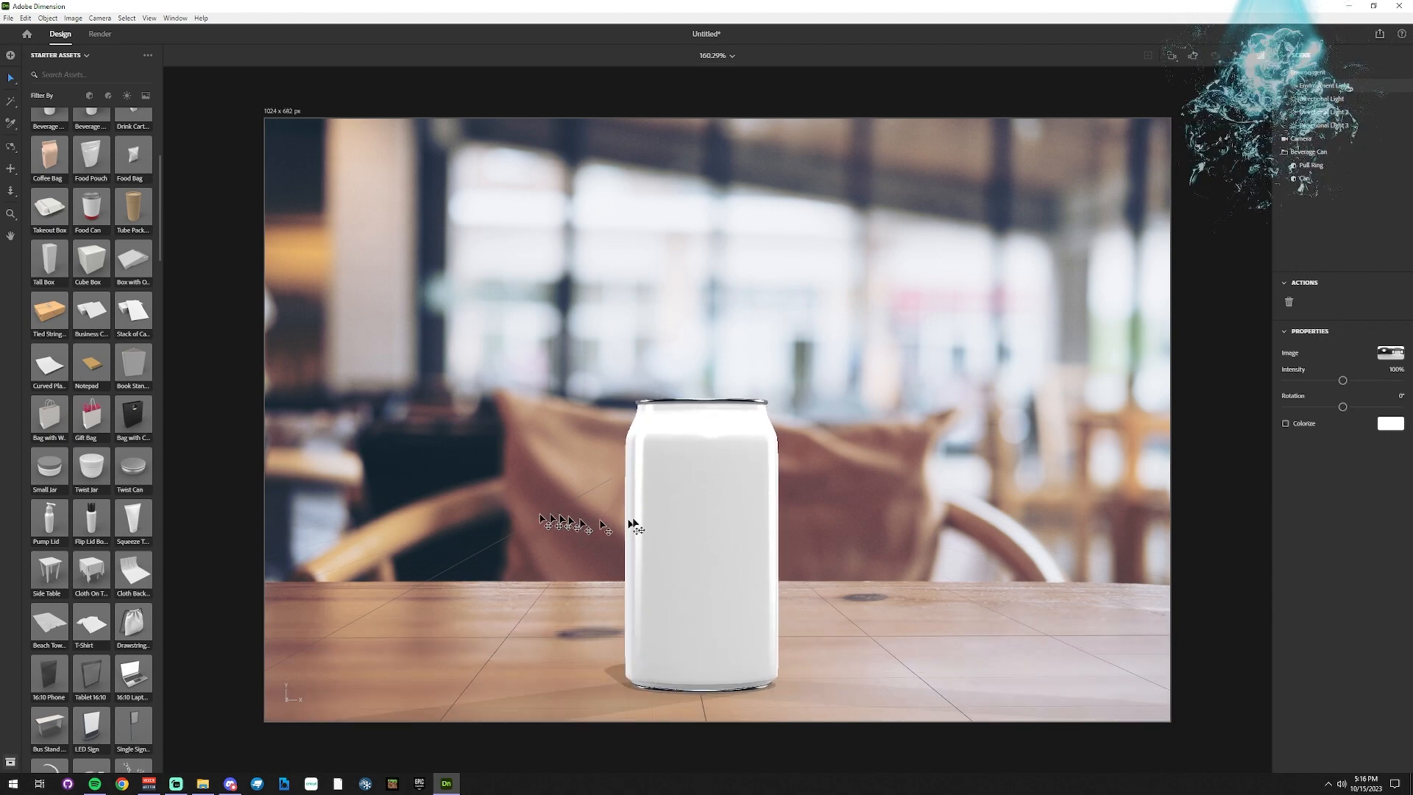
scroll(96, 407, up, 4)
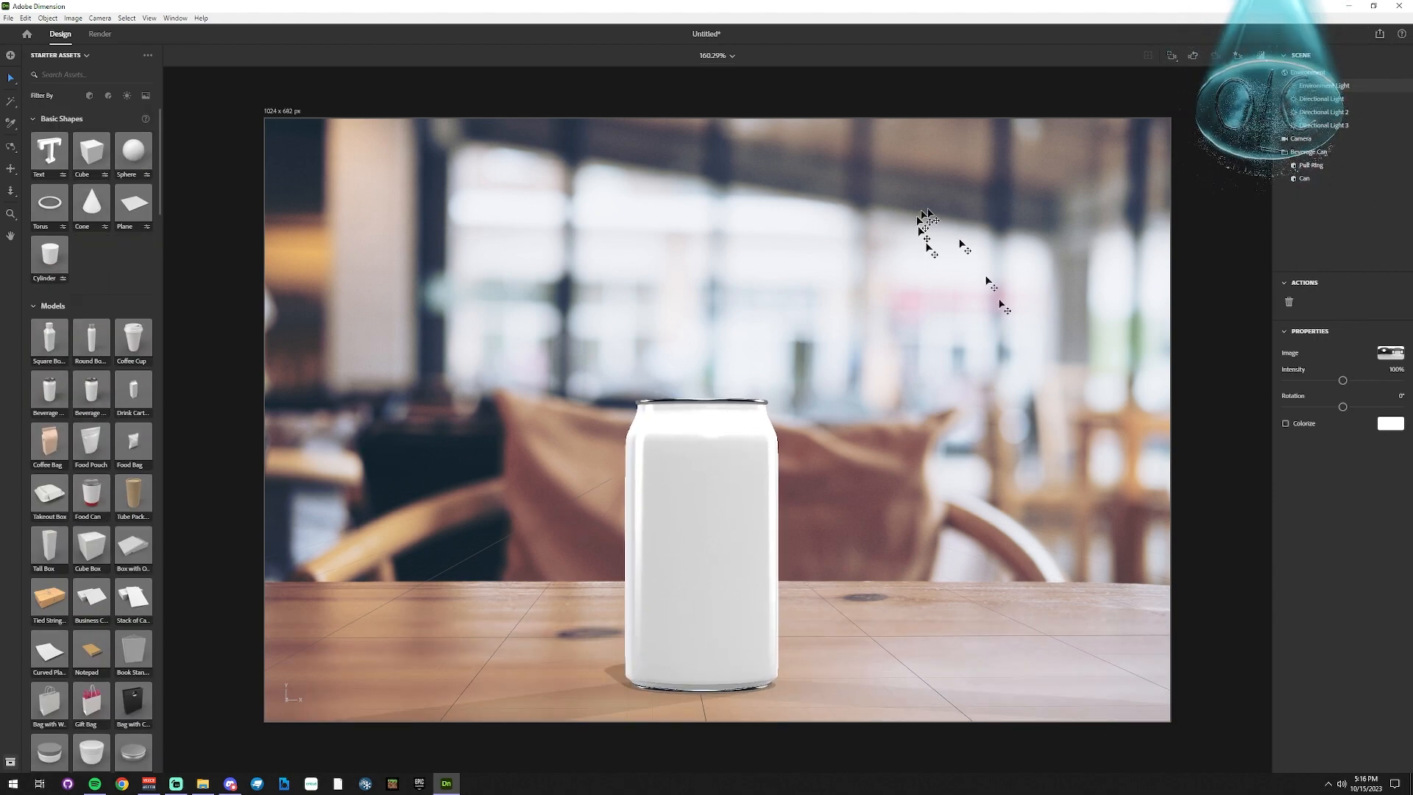
click(684, 528)
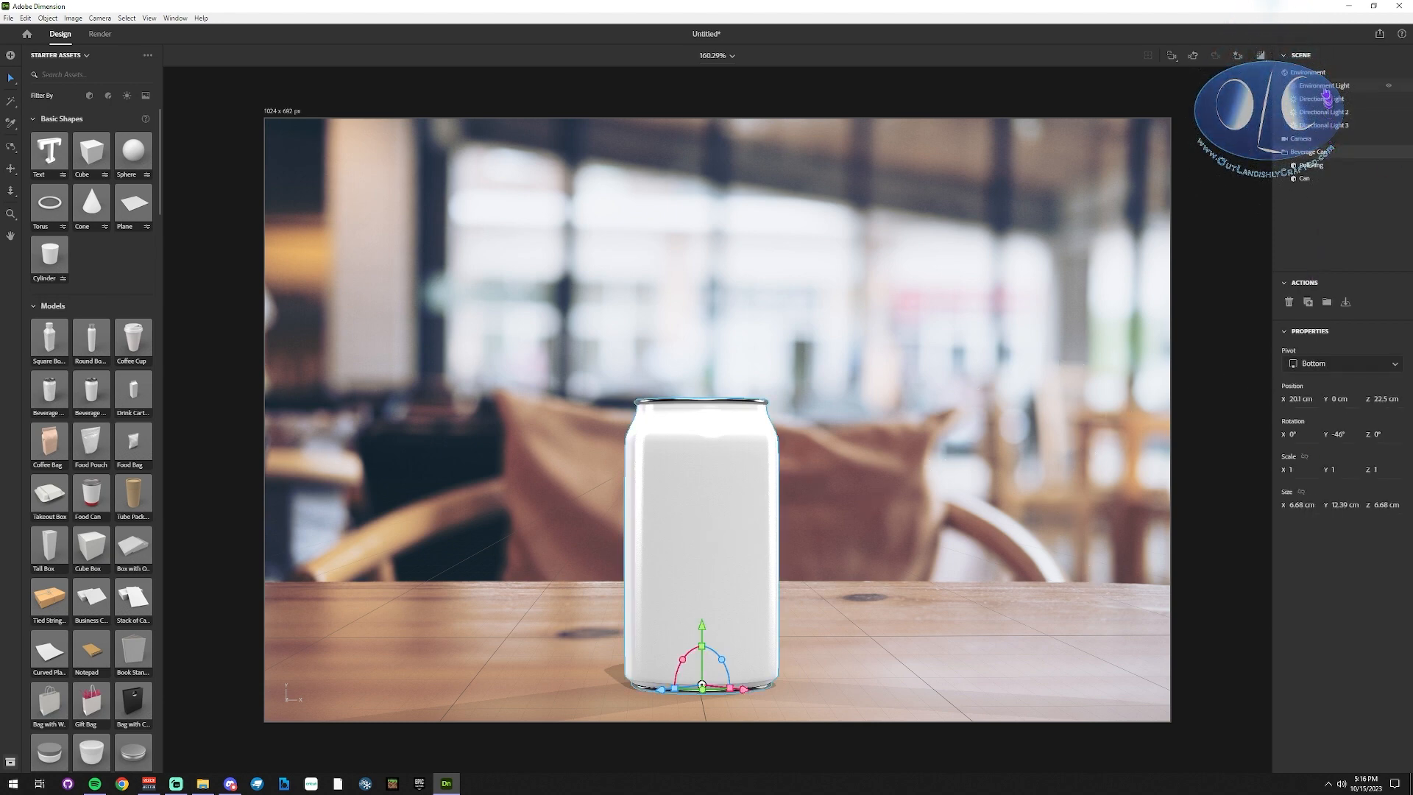
click(1313, 166)
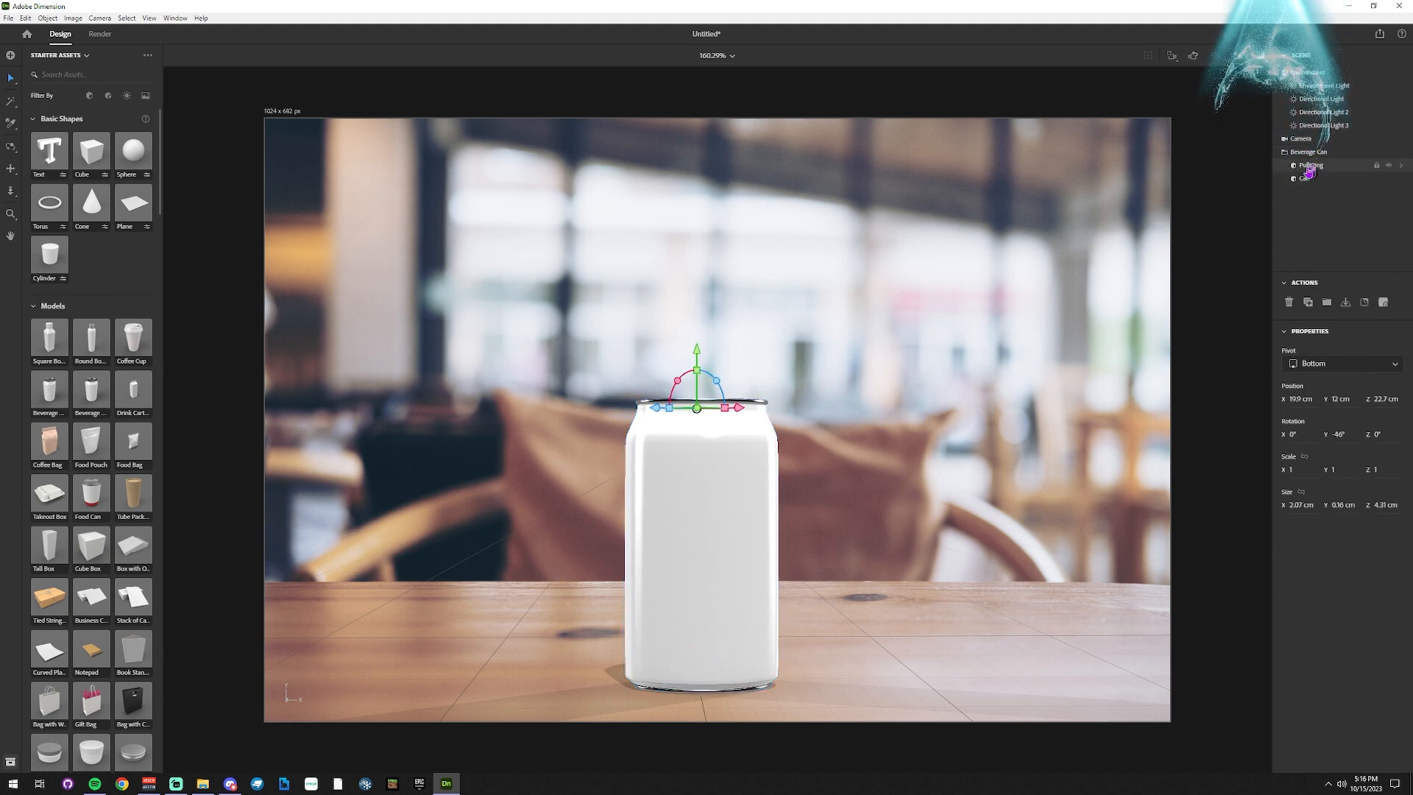
click(1307, 179)
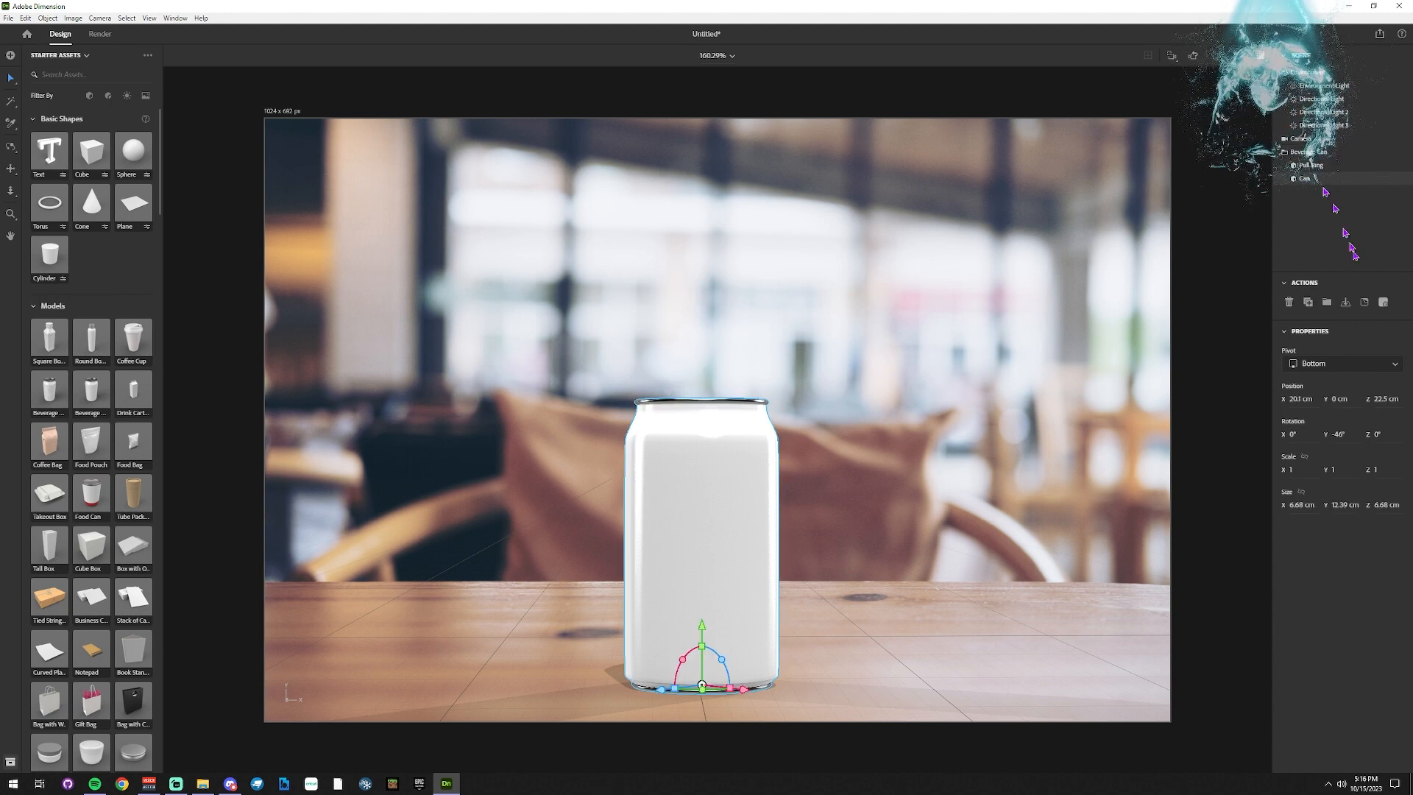
Place the image title.png from the logo folder on the can as a graphic.
click(1365, 303)
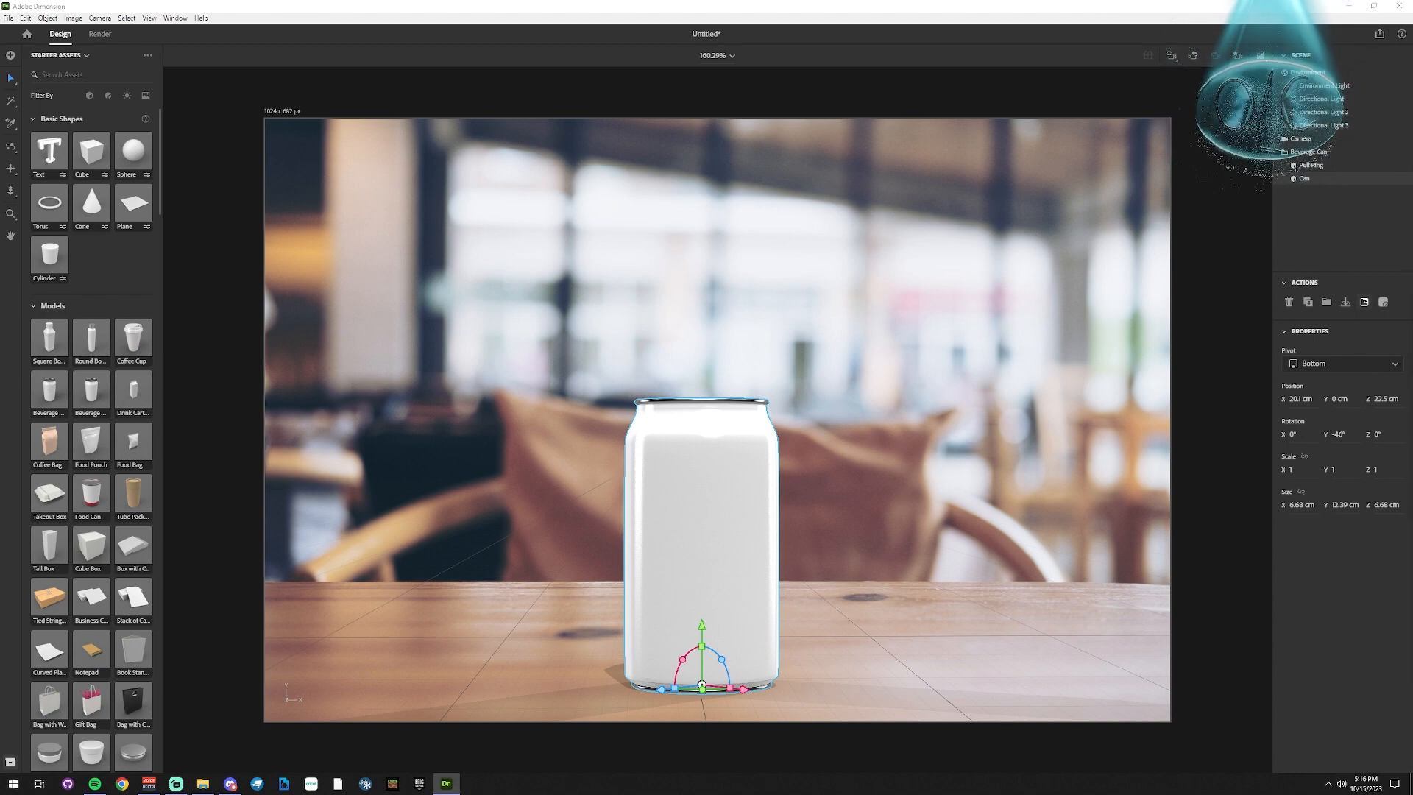
drag(473, 136, 714, 242)
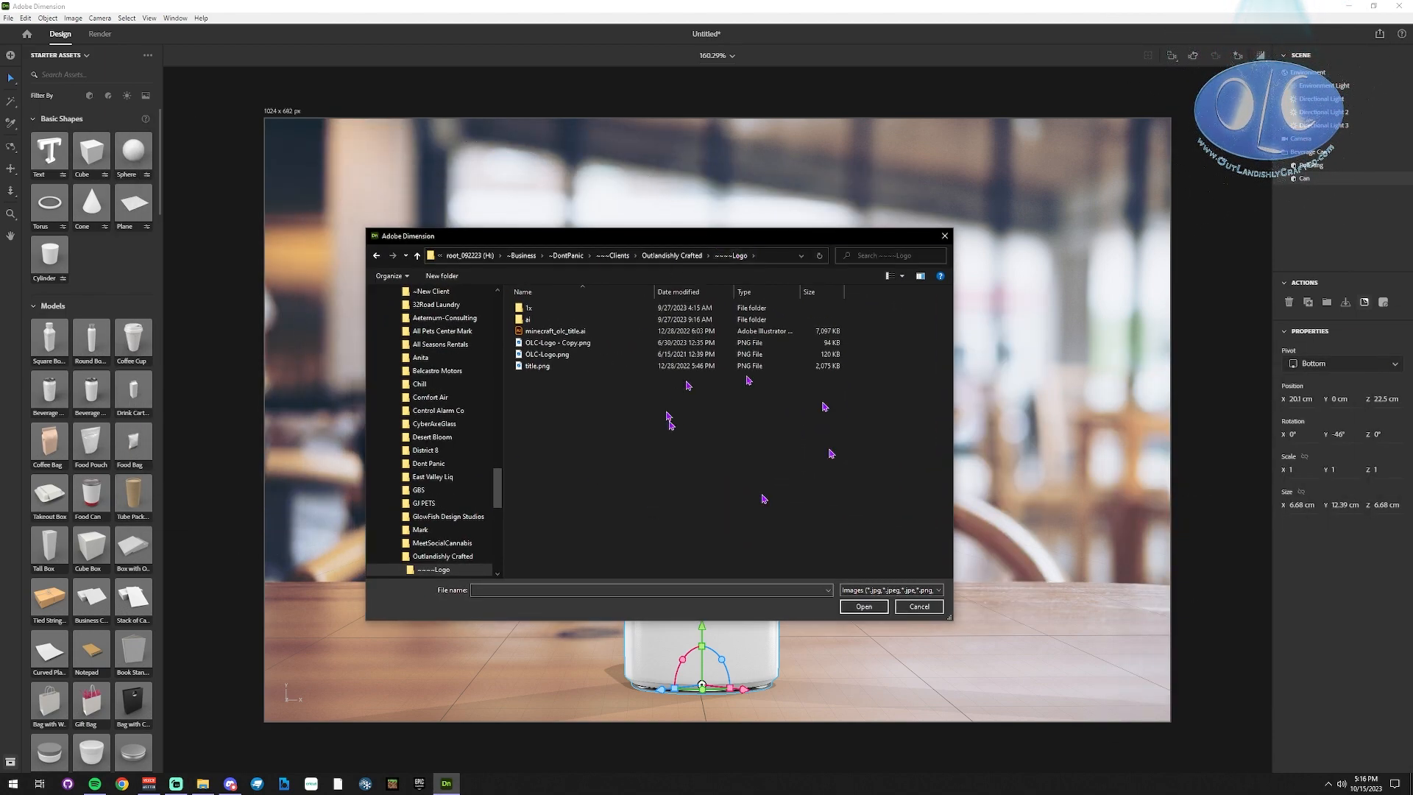
click(901, 276)
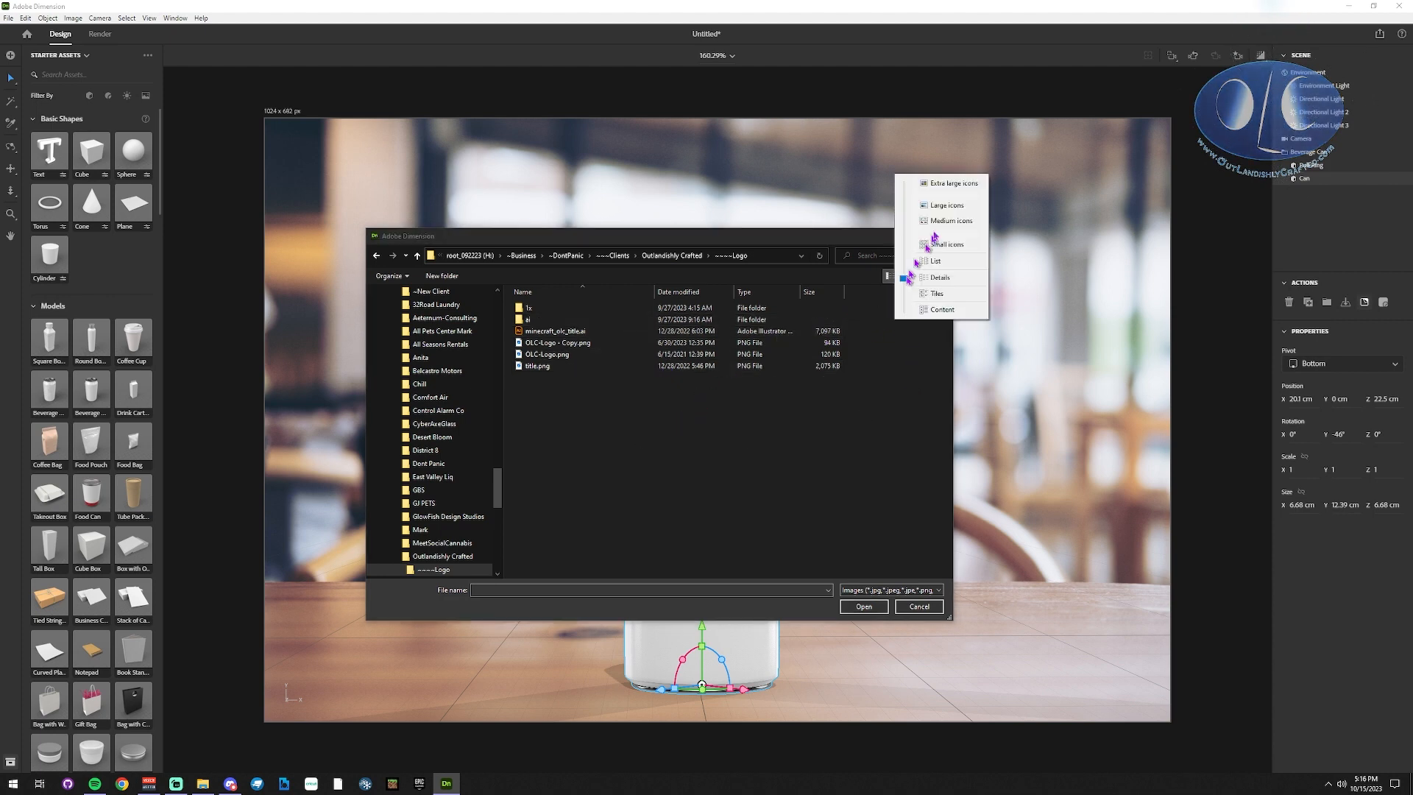
click(949, 188)
scroll(876, 453, down, 2)
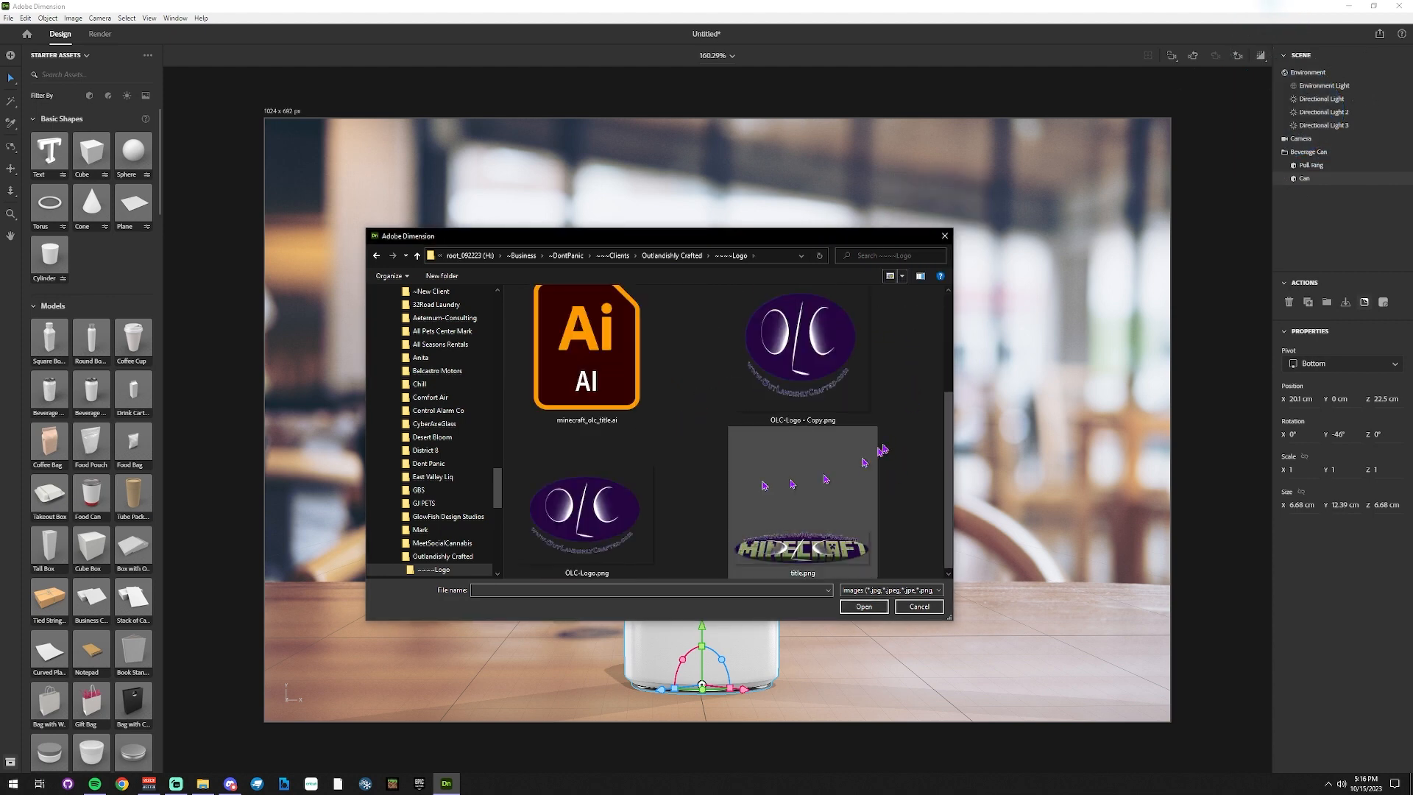
click(586, 500)
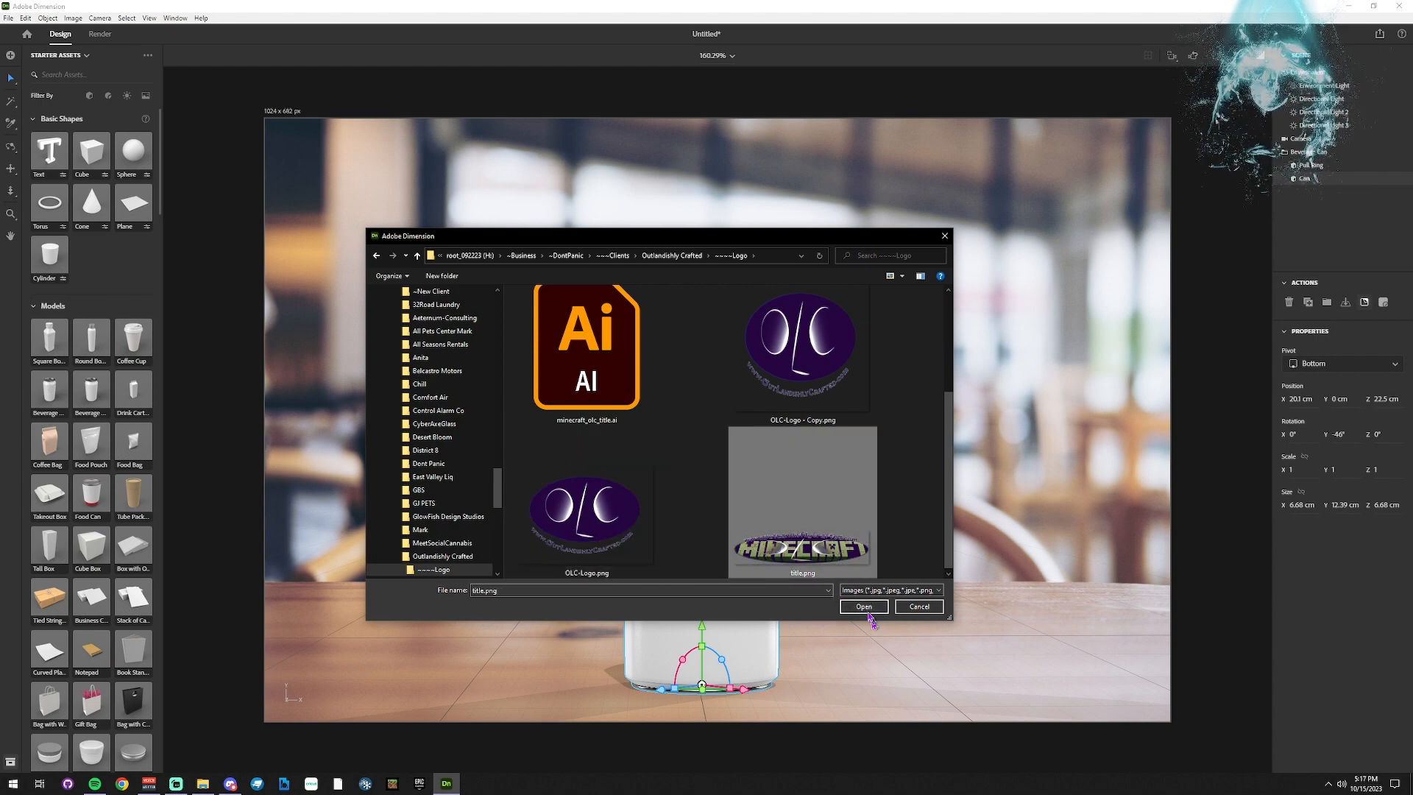
click(863, 606)
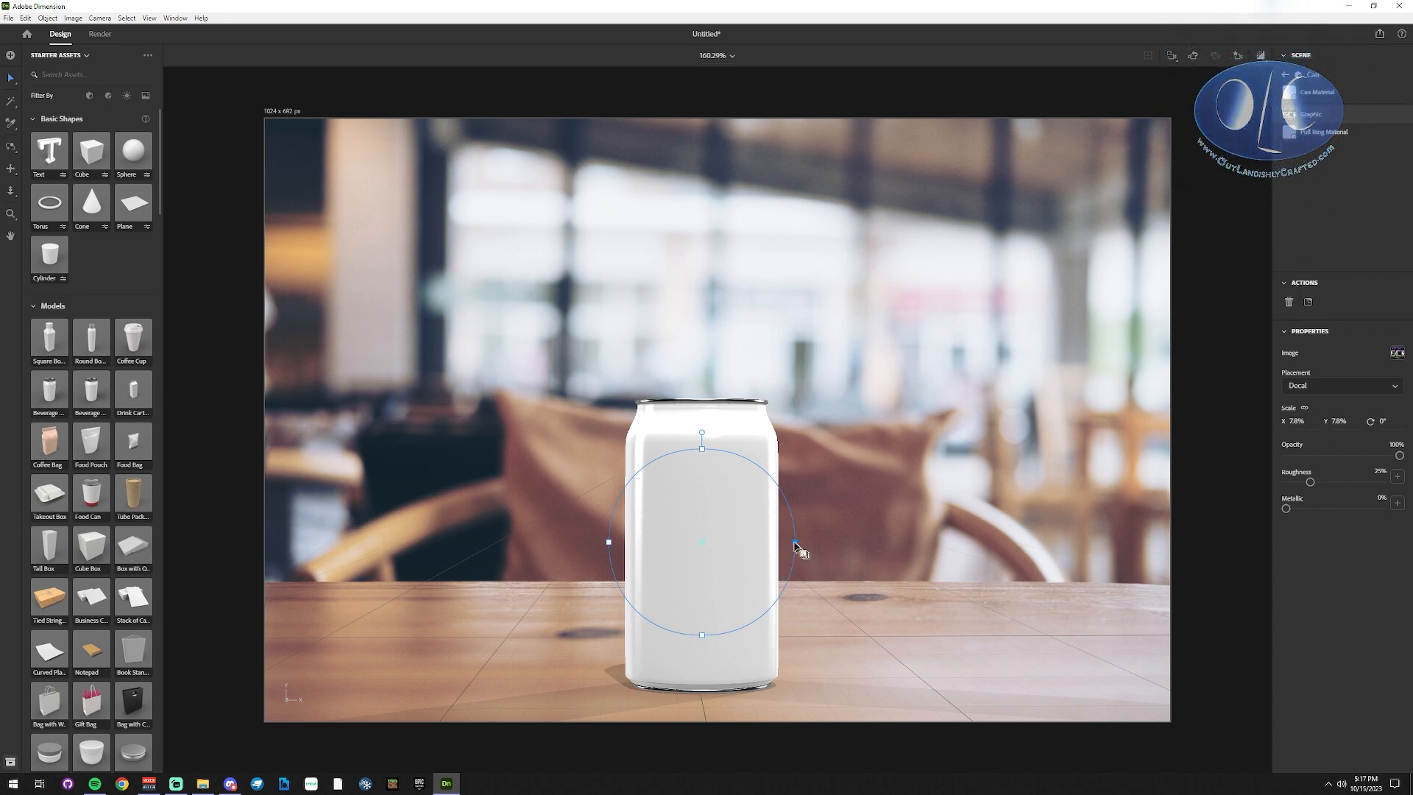
Stretch the graphic decal on the can to a scale of about 9.9% in X and 10.8% in Y.
mouse_move(795, 543)
mouse_down()
mouse_move(839, 543)
mouse_move(820, 542)
mouse_up()
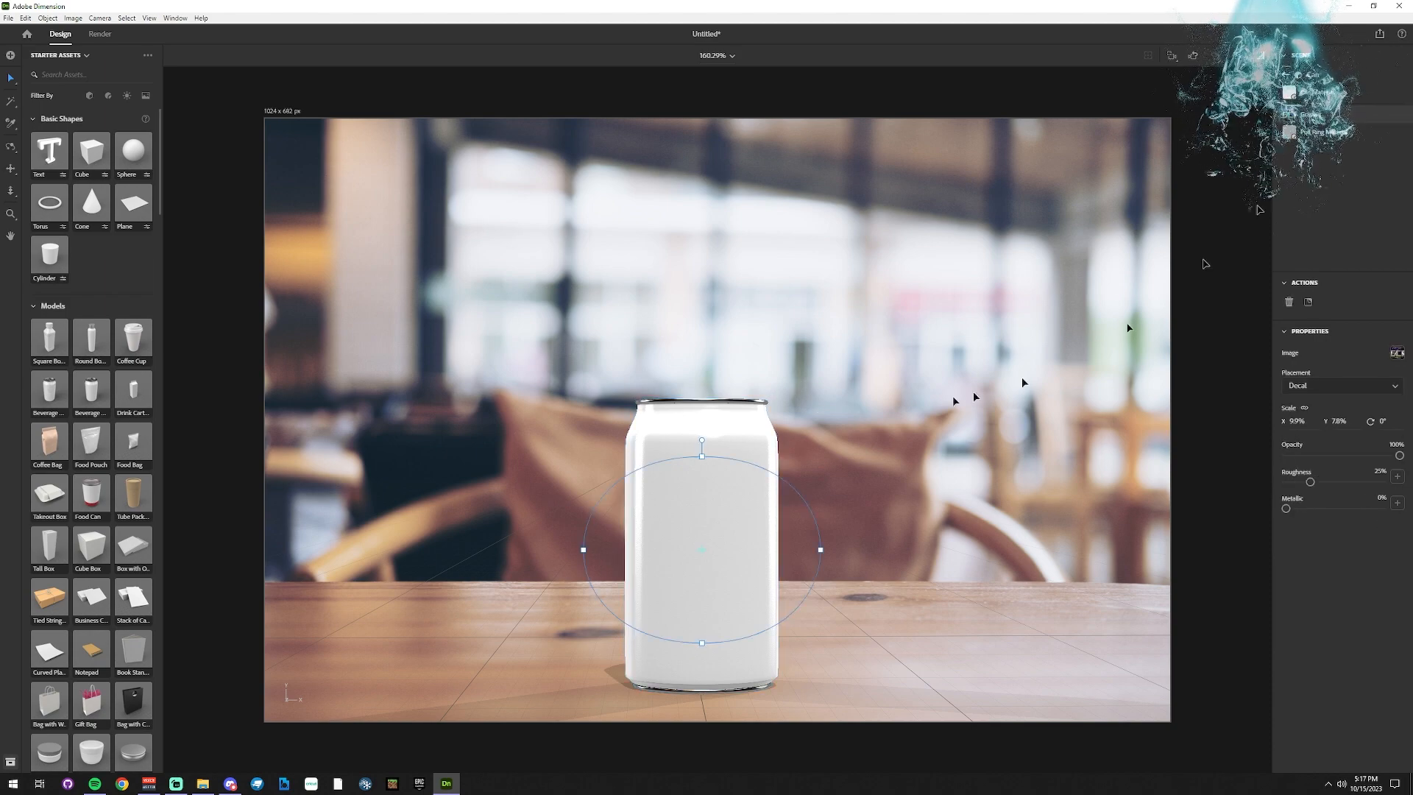
drag(702, 461, 701, 416)
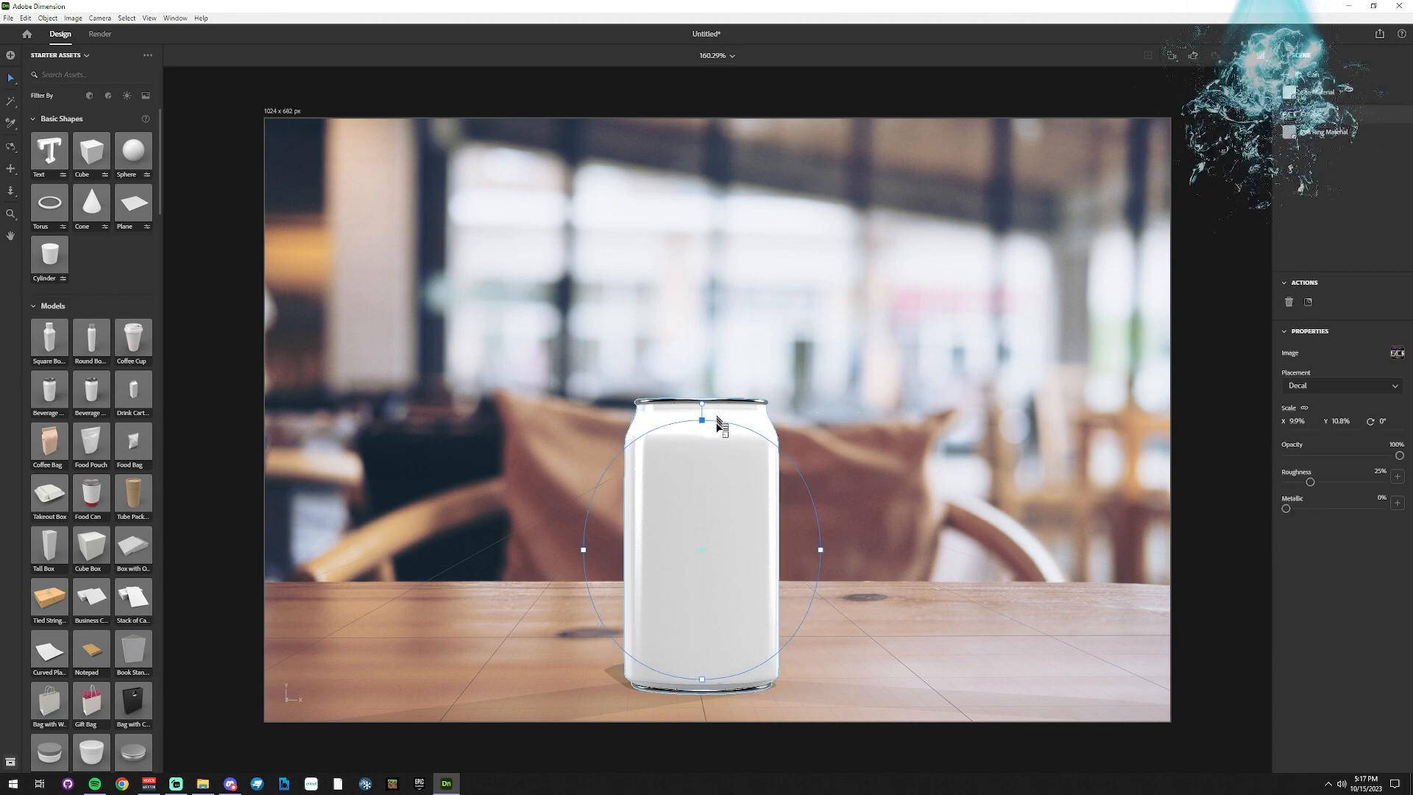
Set the can graphic's placement to Fill, its roughness to about 55% and its metallic value to about 54%.
click(1341, 386)
click(1324, 421)
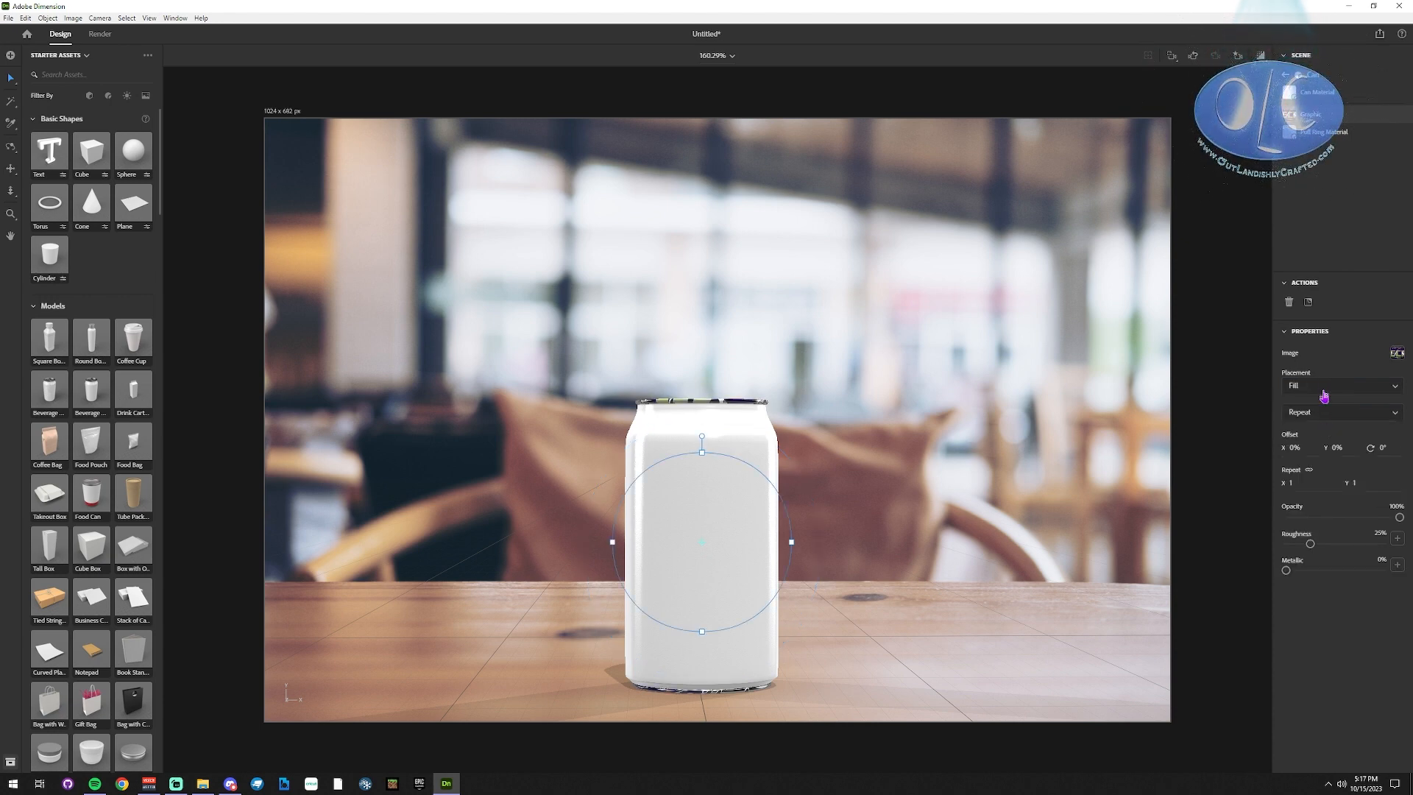
mouse_move(1286, 571)
mouse_down()
mouse_move(1366, 570)
mouse_move(1350, 543)
mouse_move(1338, 570)
mouse_up()
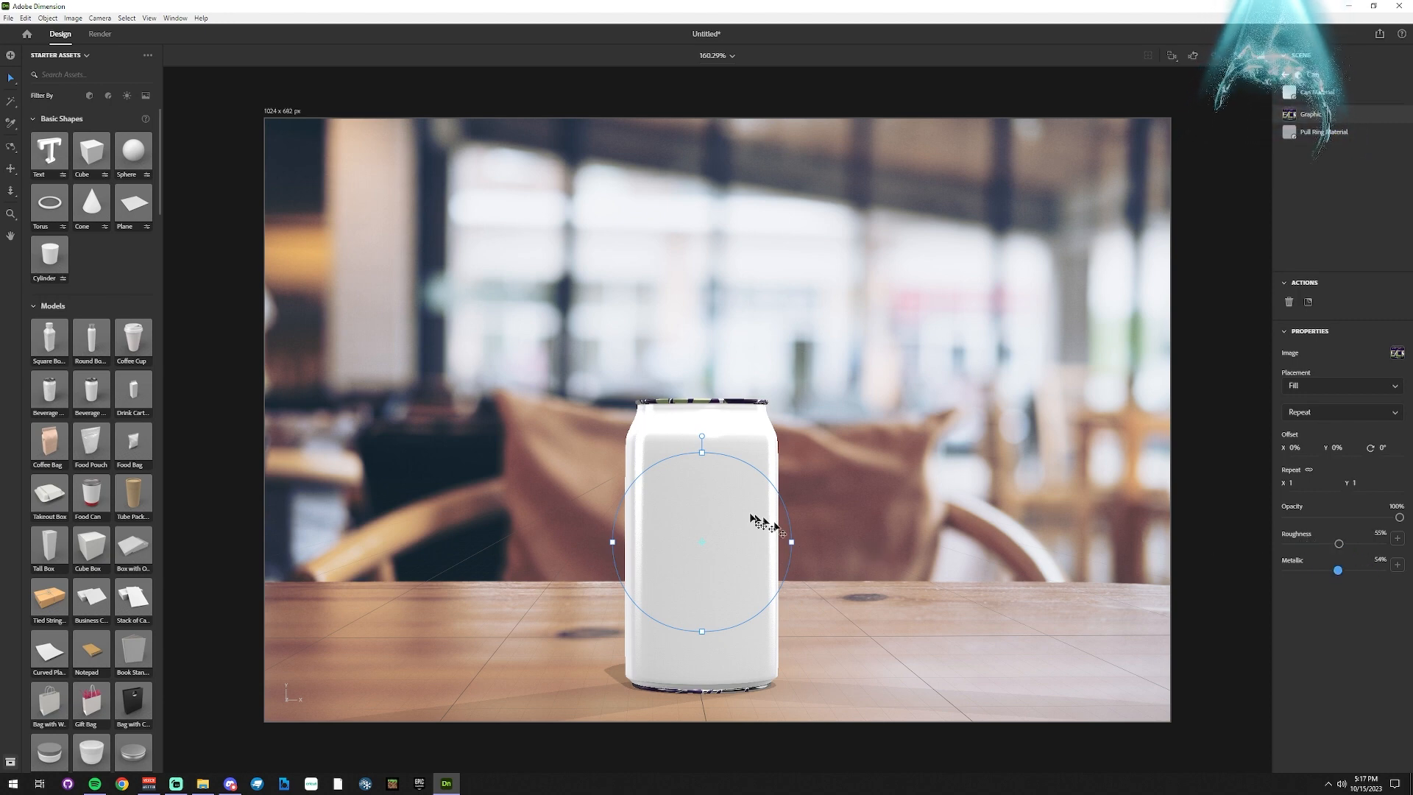
Set the pivot of the Beverage Can group to Center.
click(865, 536)
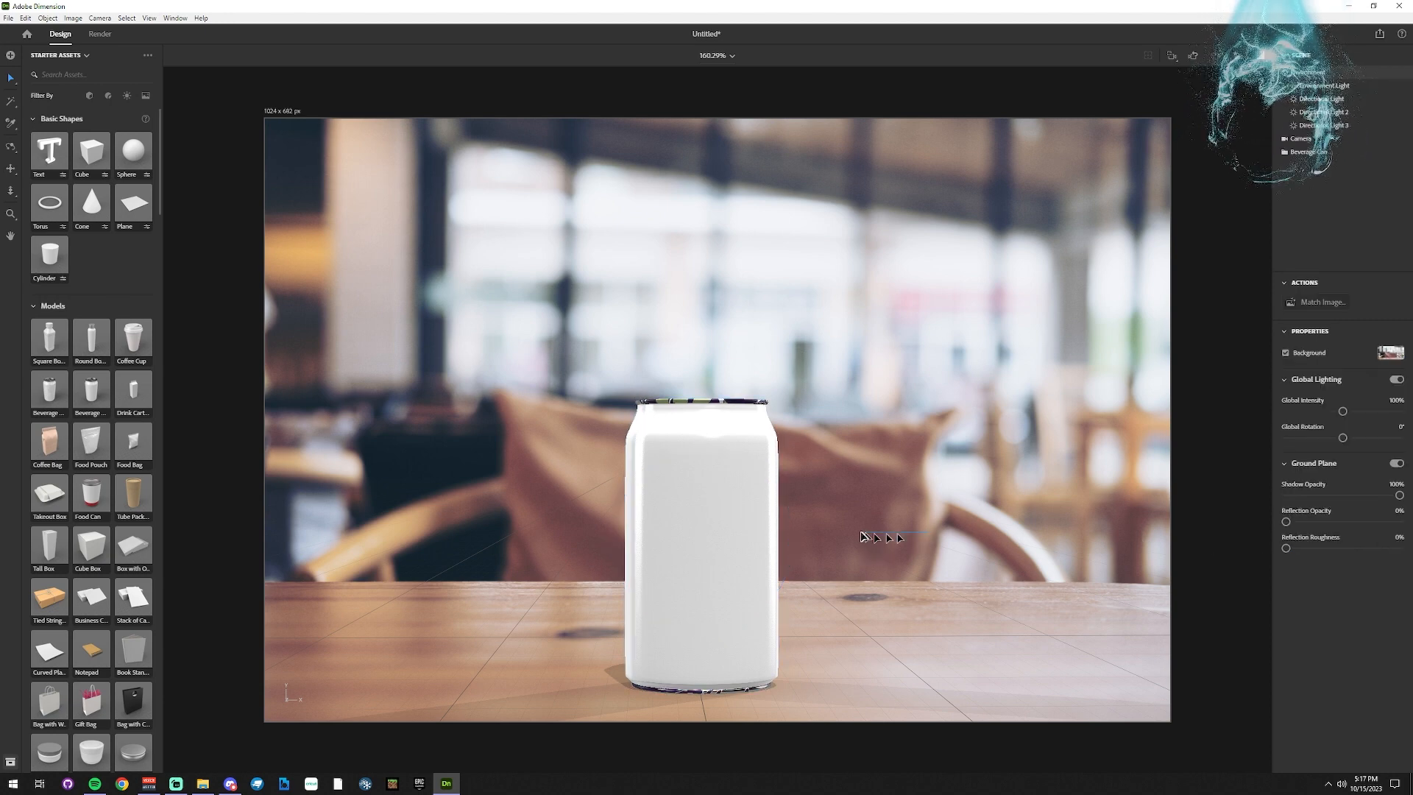
click(694, 399)
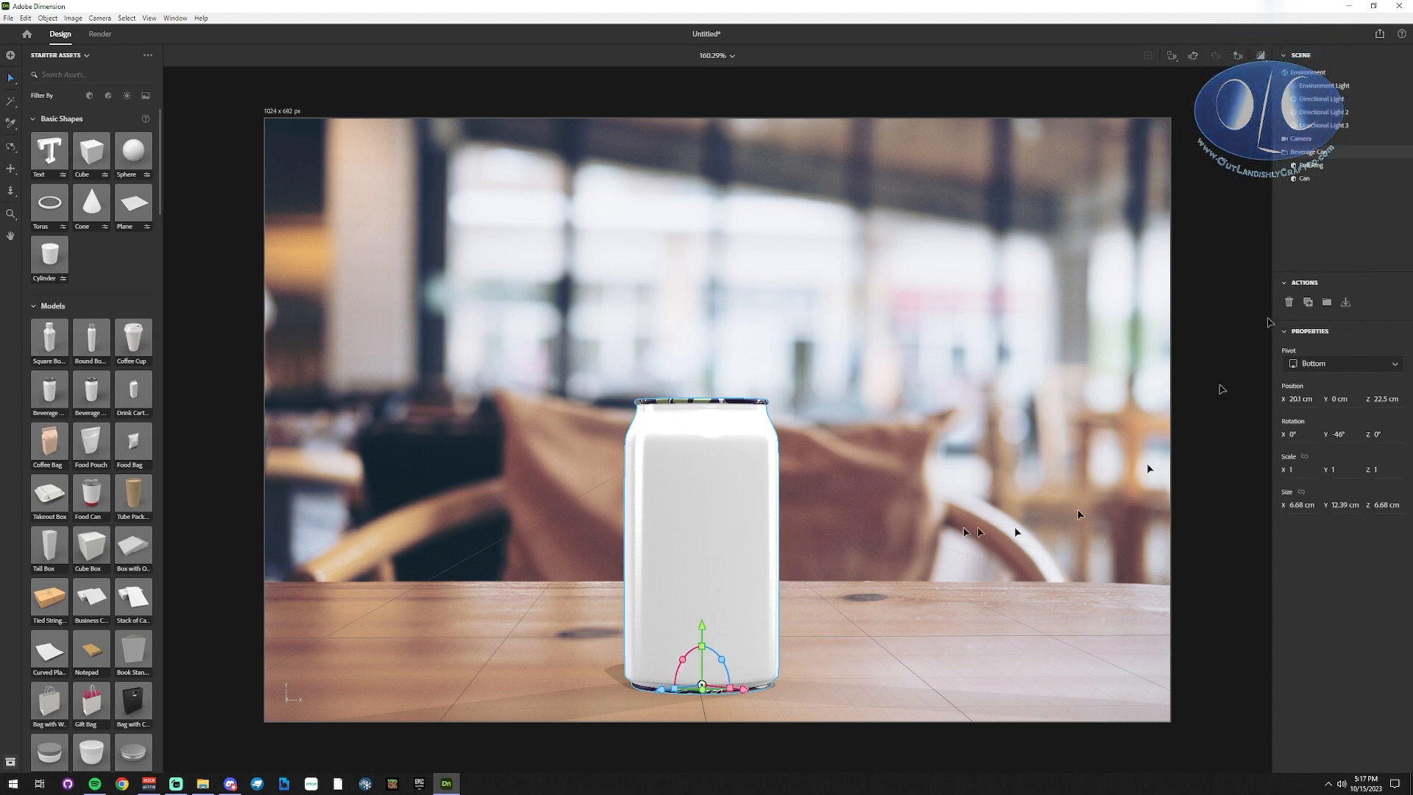
click(1369, 366)
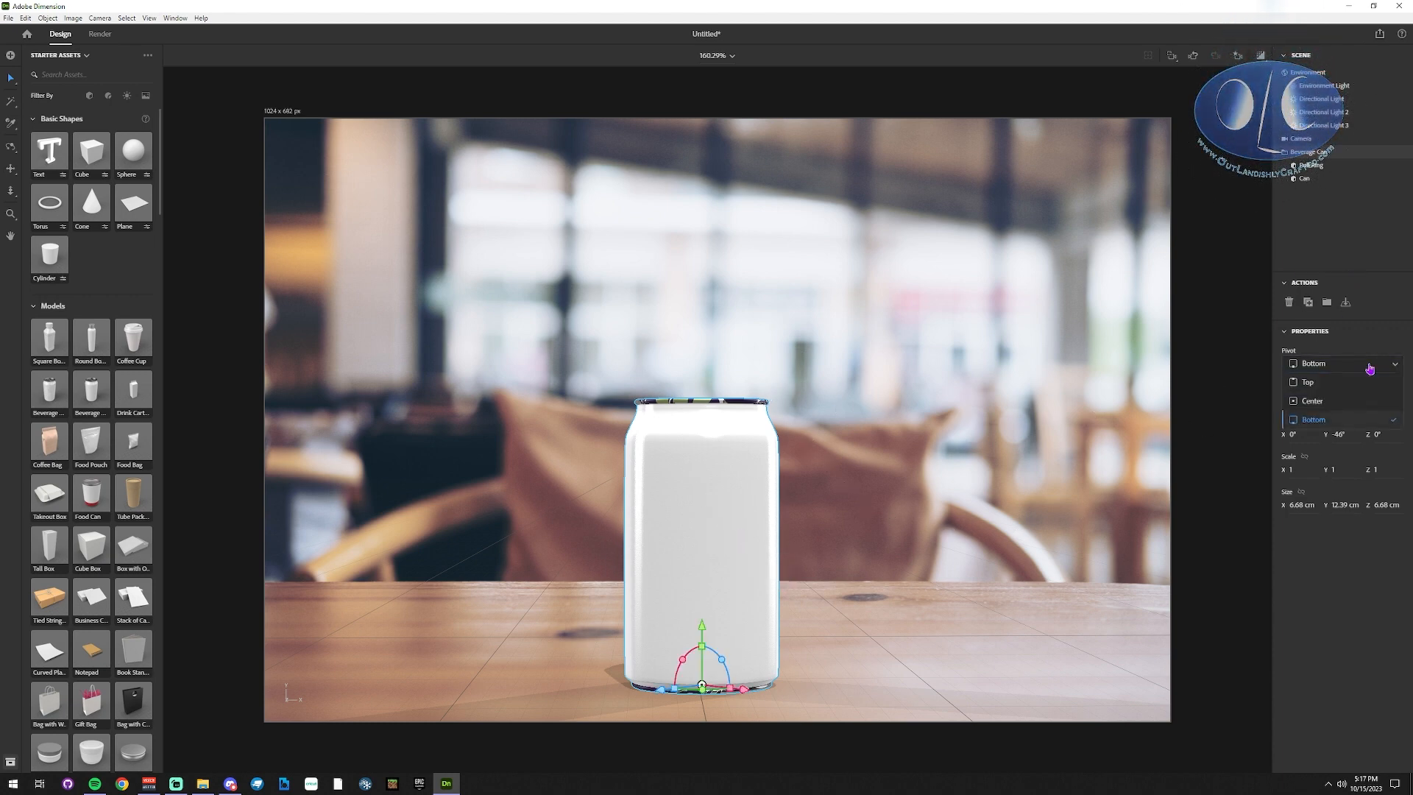
click(1354, 381)
click(1354, 365)
click(1339, 400)
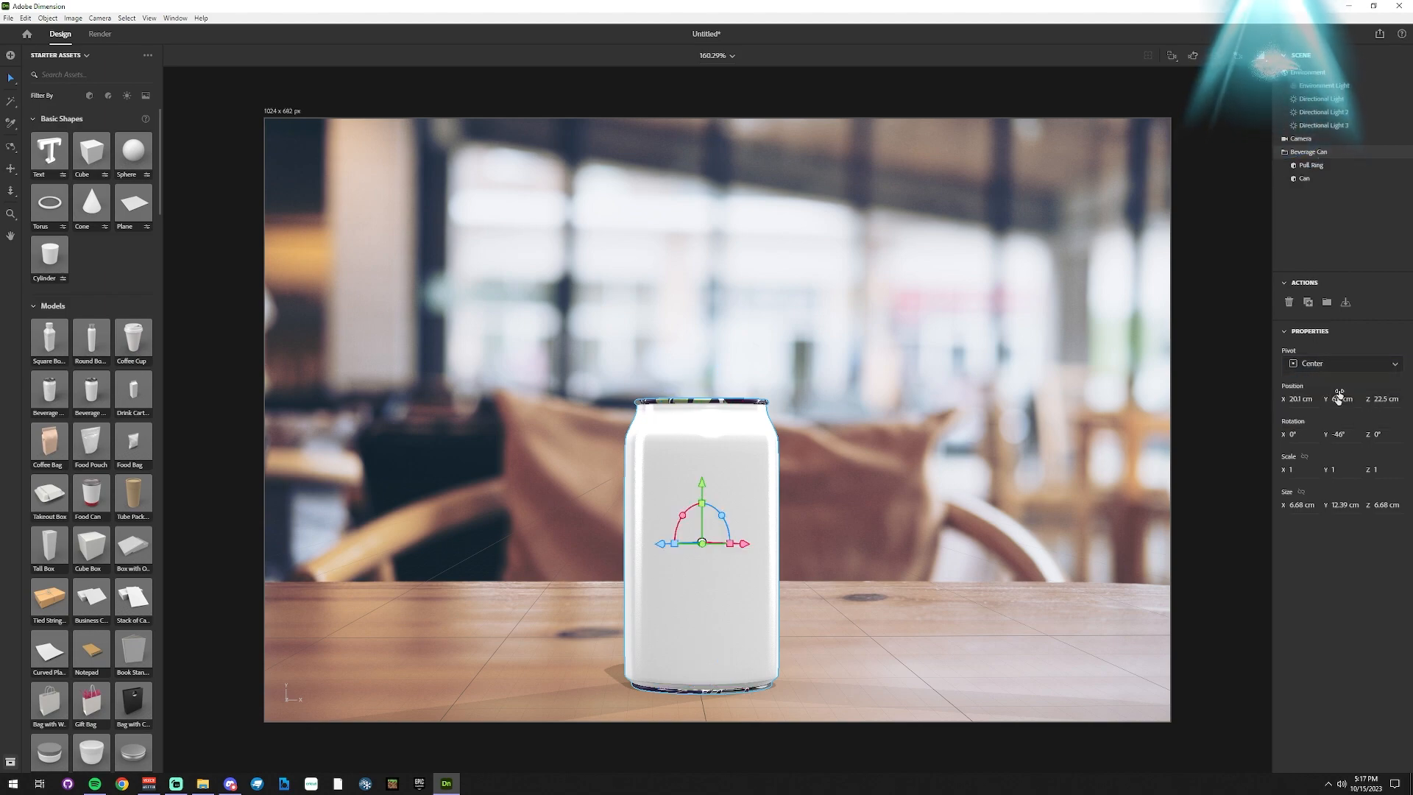
Try to lower the Pull Ring part vertically into the can, and undo the move.
right_drag(864, 372, 1052, 434)
click(1316, 168)
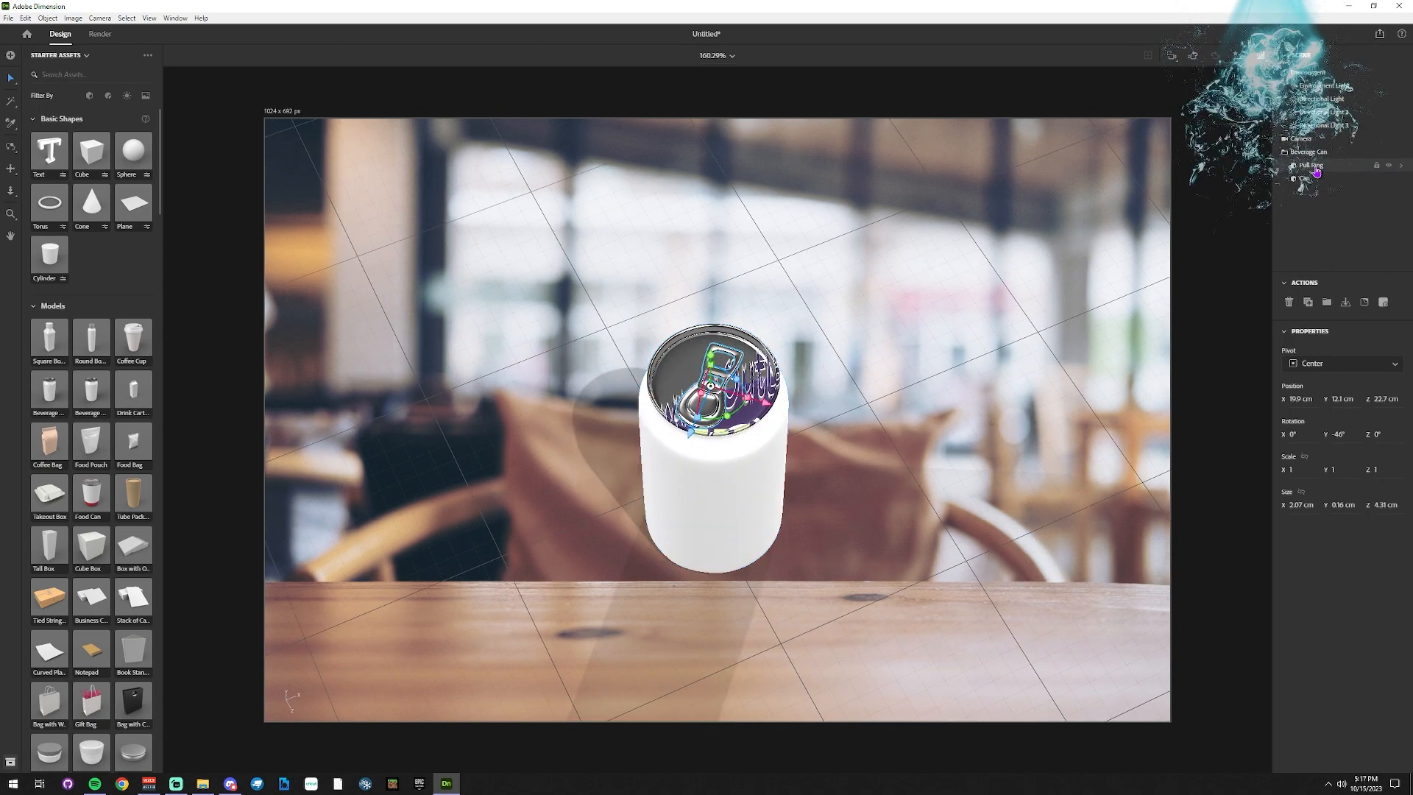
click(1309, 152)
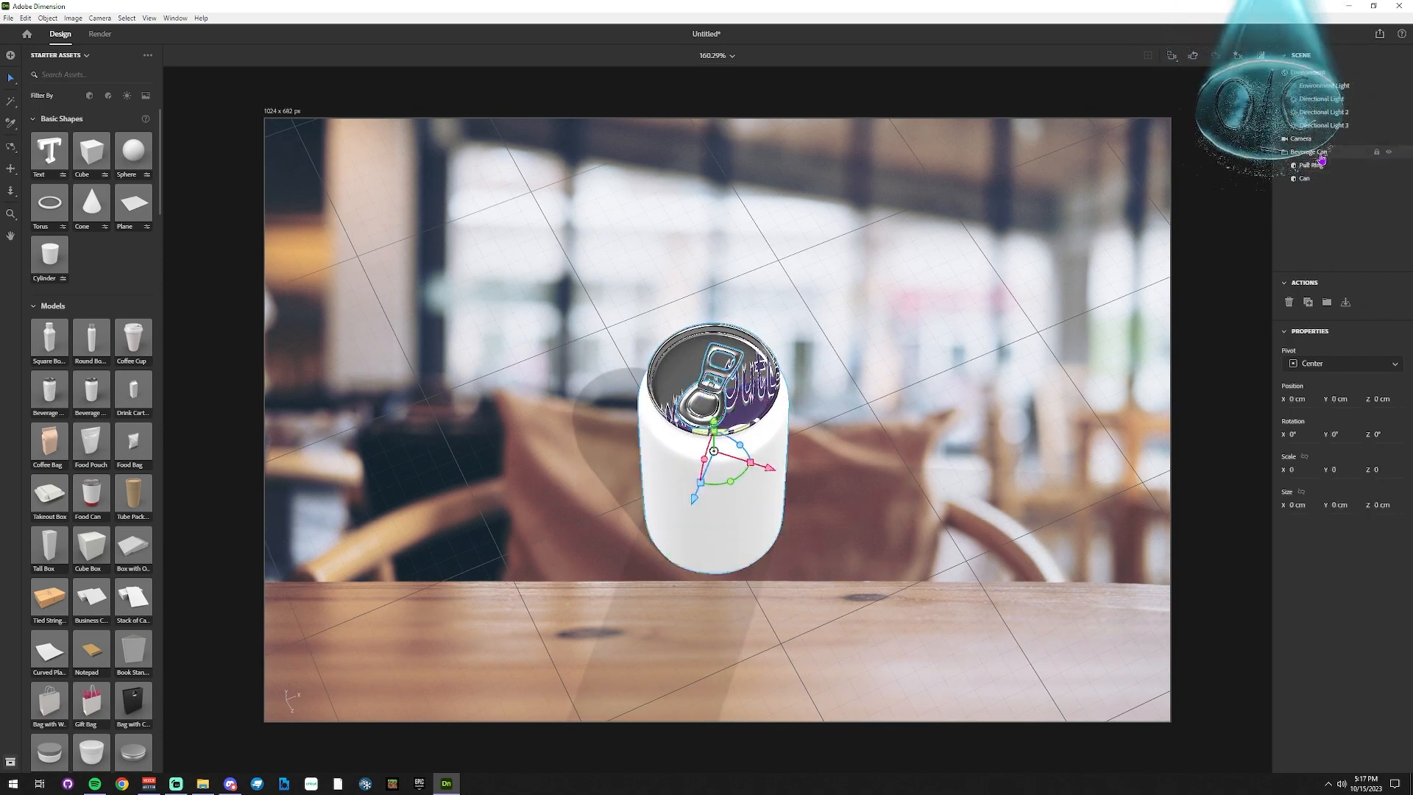
right_drag(1088, 405, 1035, 216)
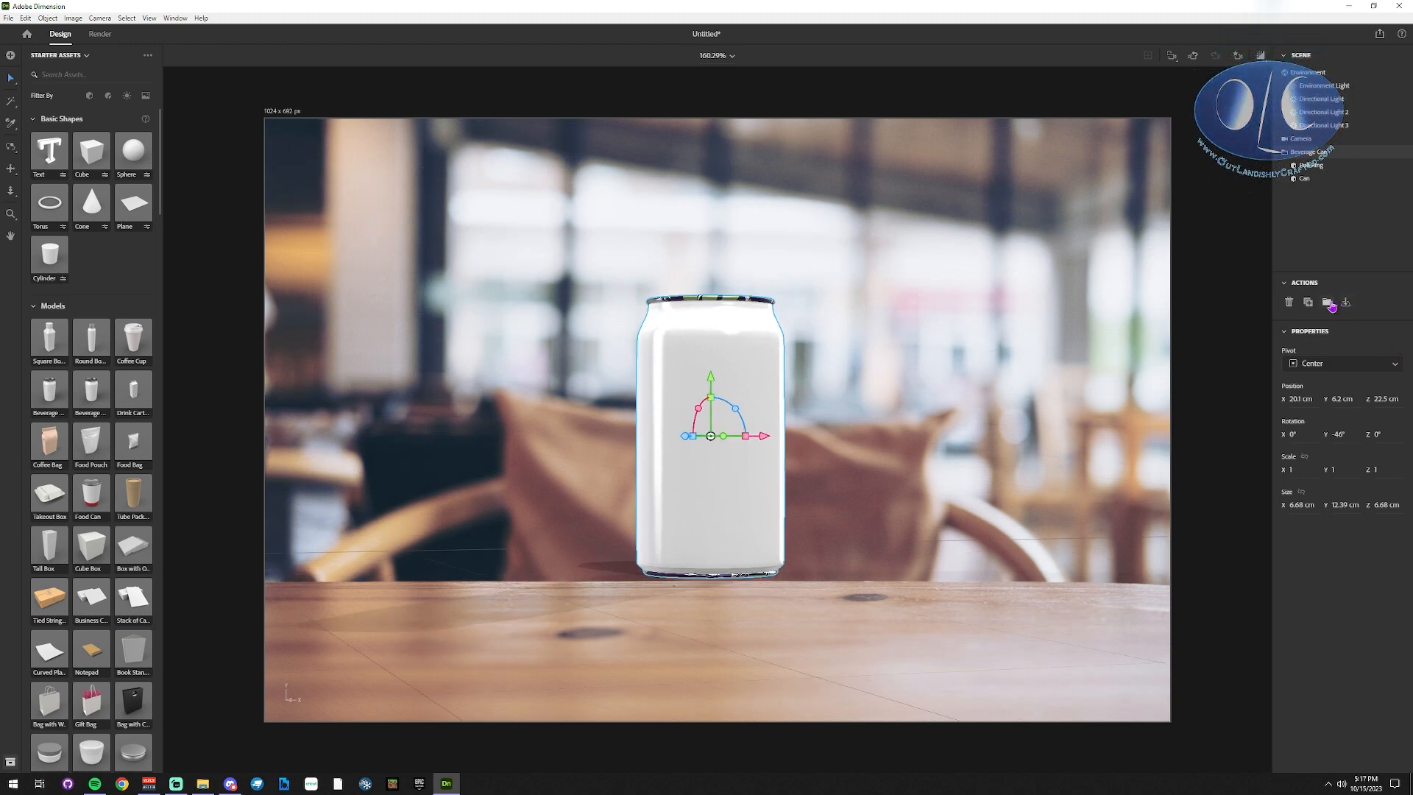
click(1321, 166)
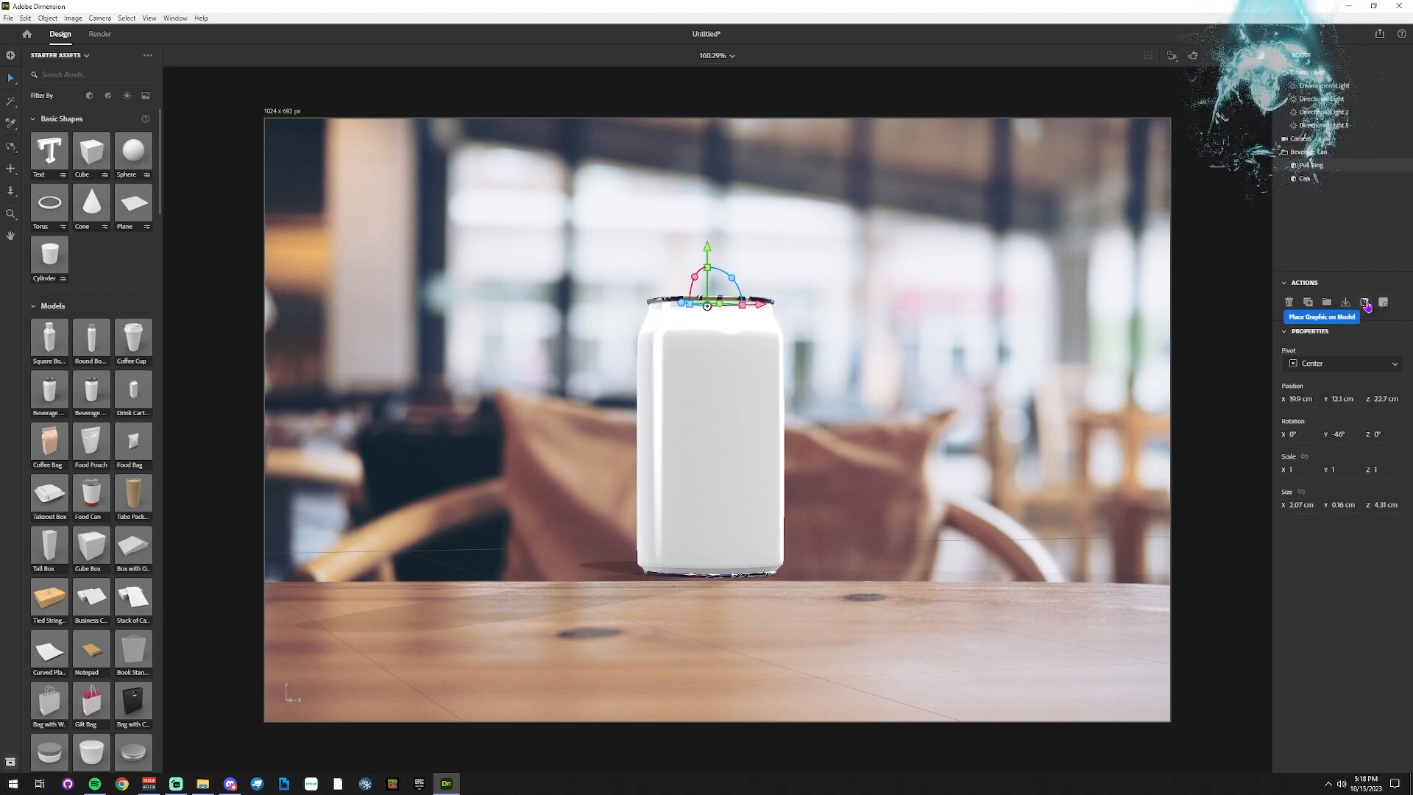
drag(708, 252, 710, 362)
click(1009, 356)
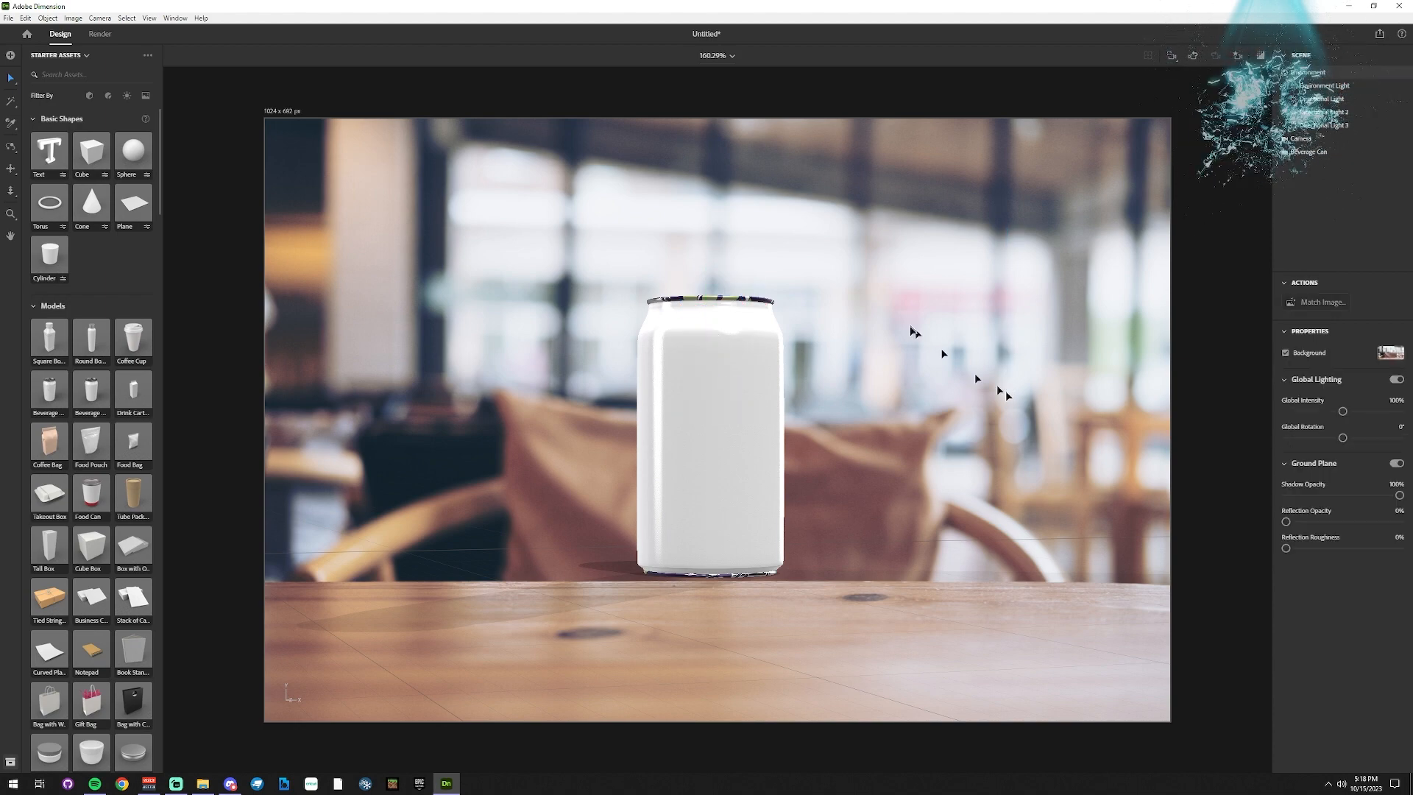
right_drag(914, 328, 897, 512)
key(ctrl+z)
key(ctrl+z)
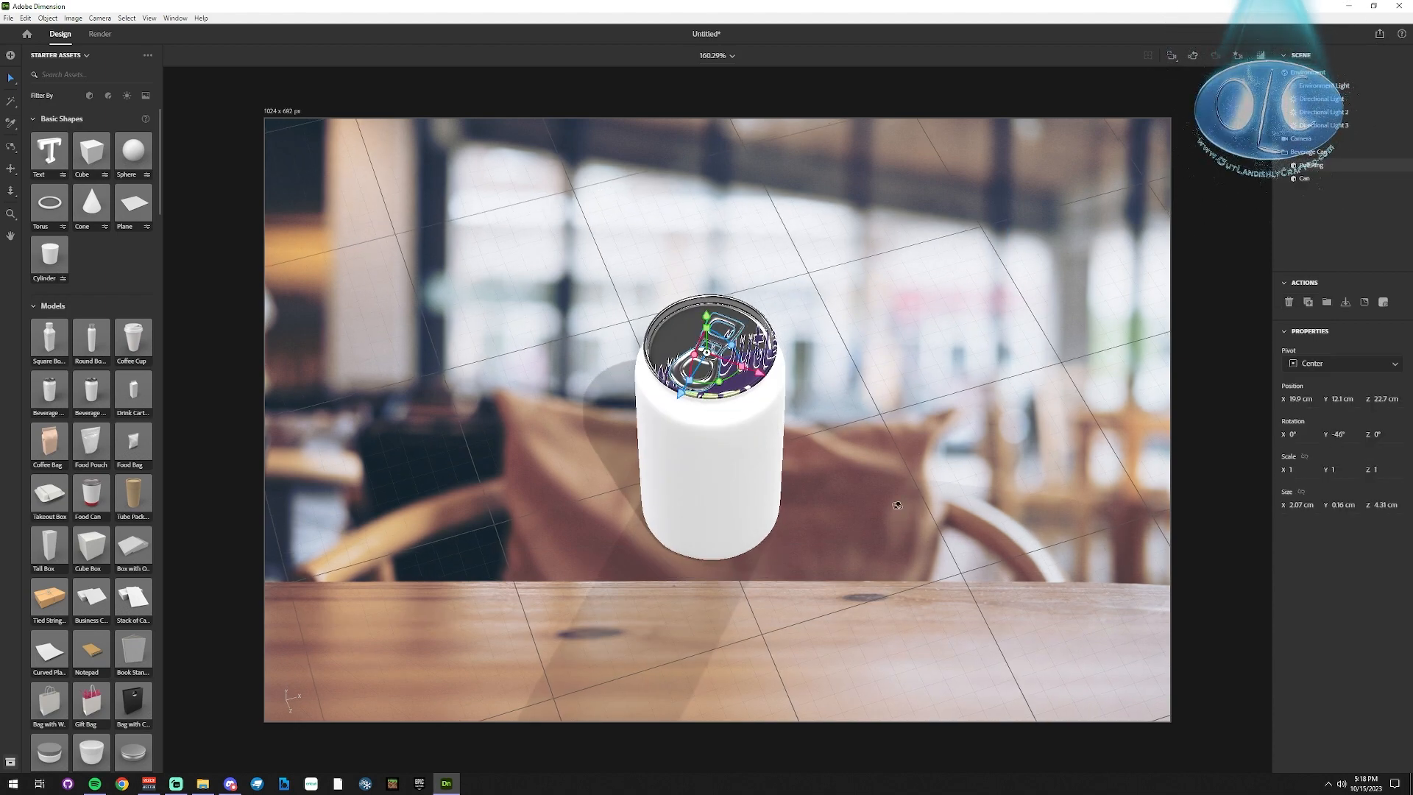
key(ctrl+z)
Delete the title.png graphic from the Can part's materials.
click(665, 352)
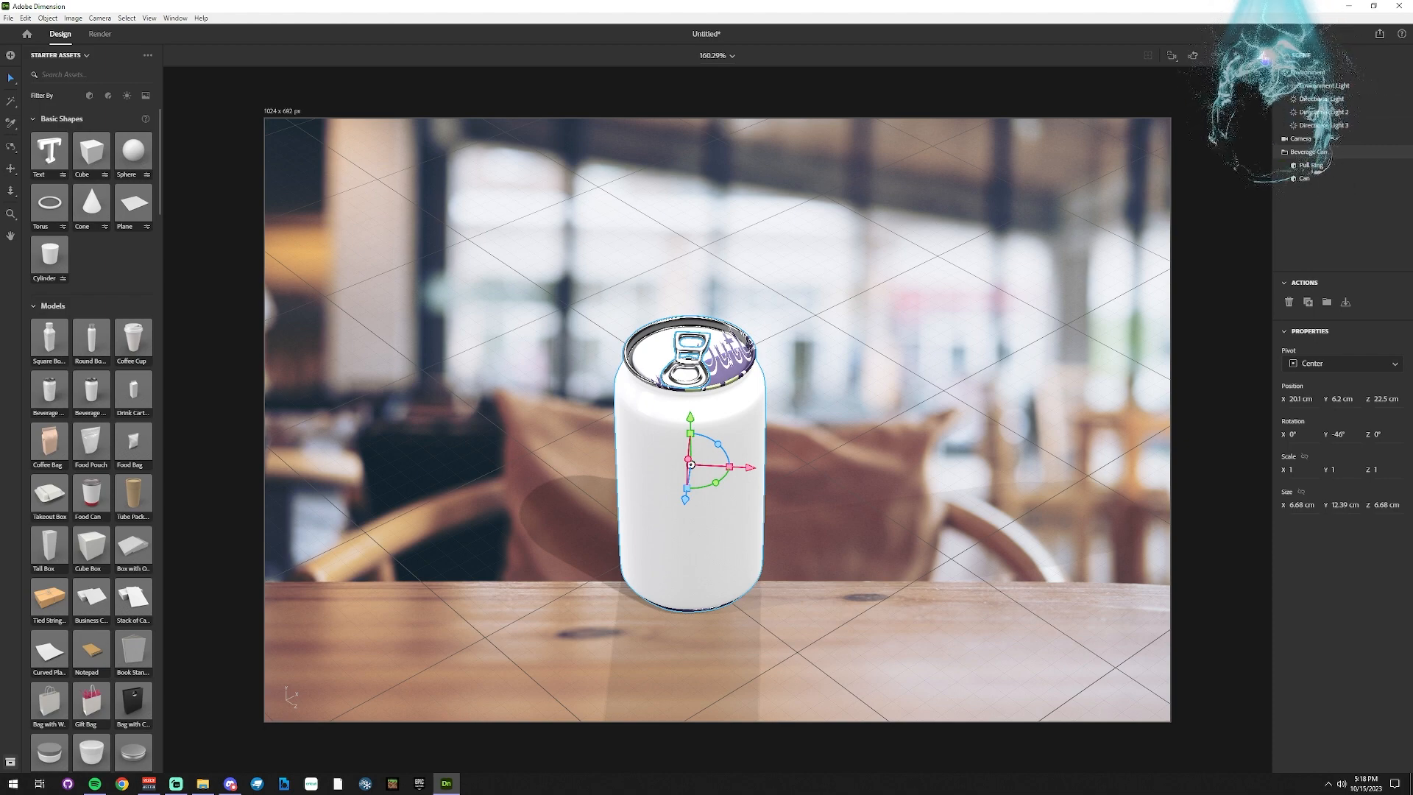
click(1307, 169)
click(1307, 183)
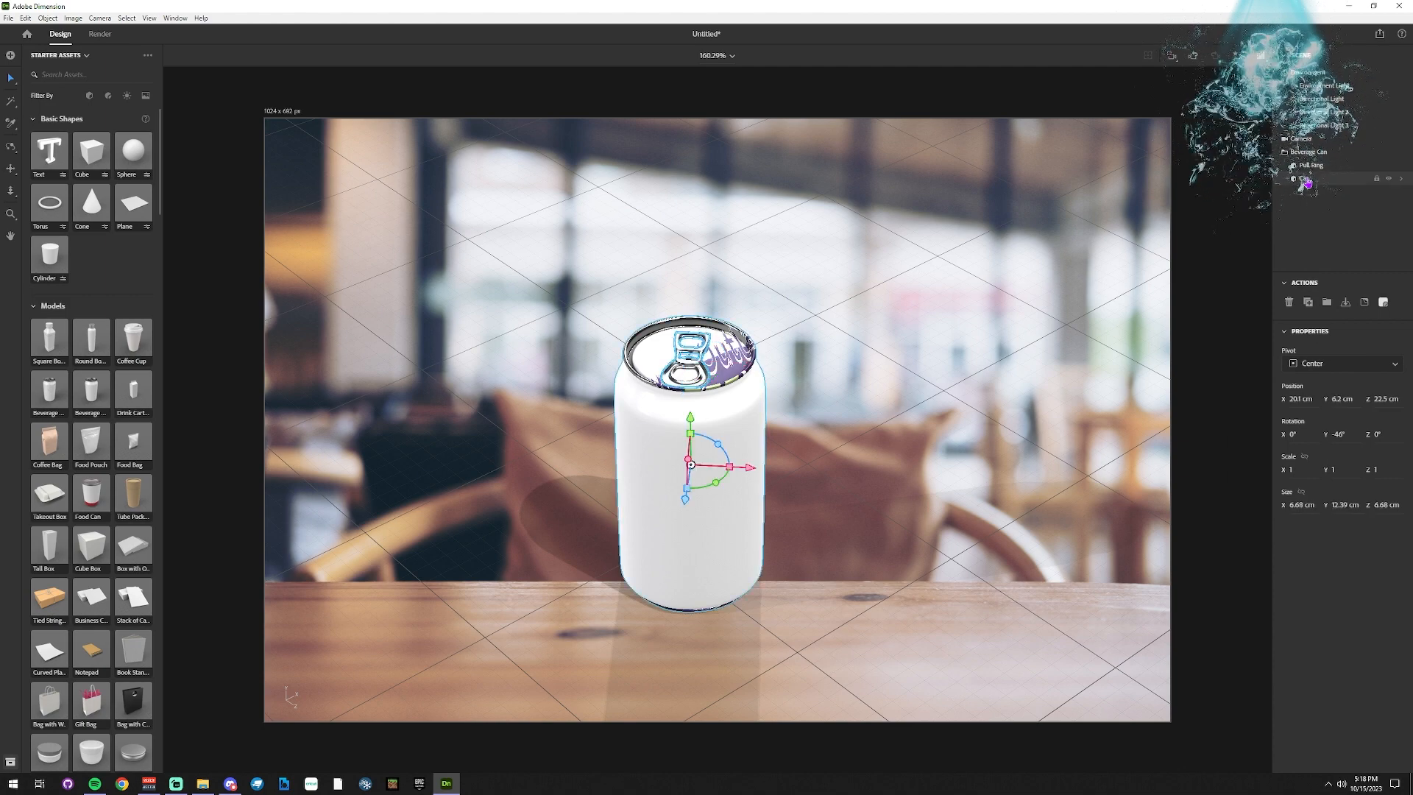
click(1400, 178)
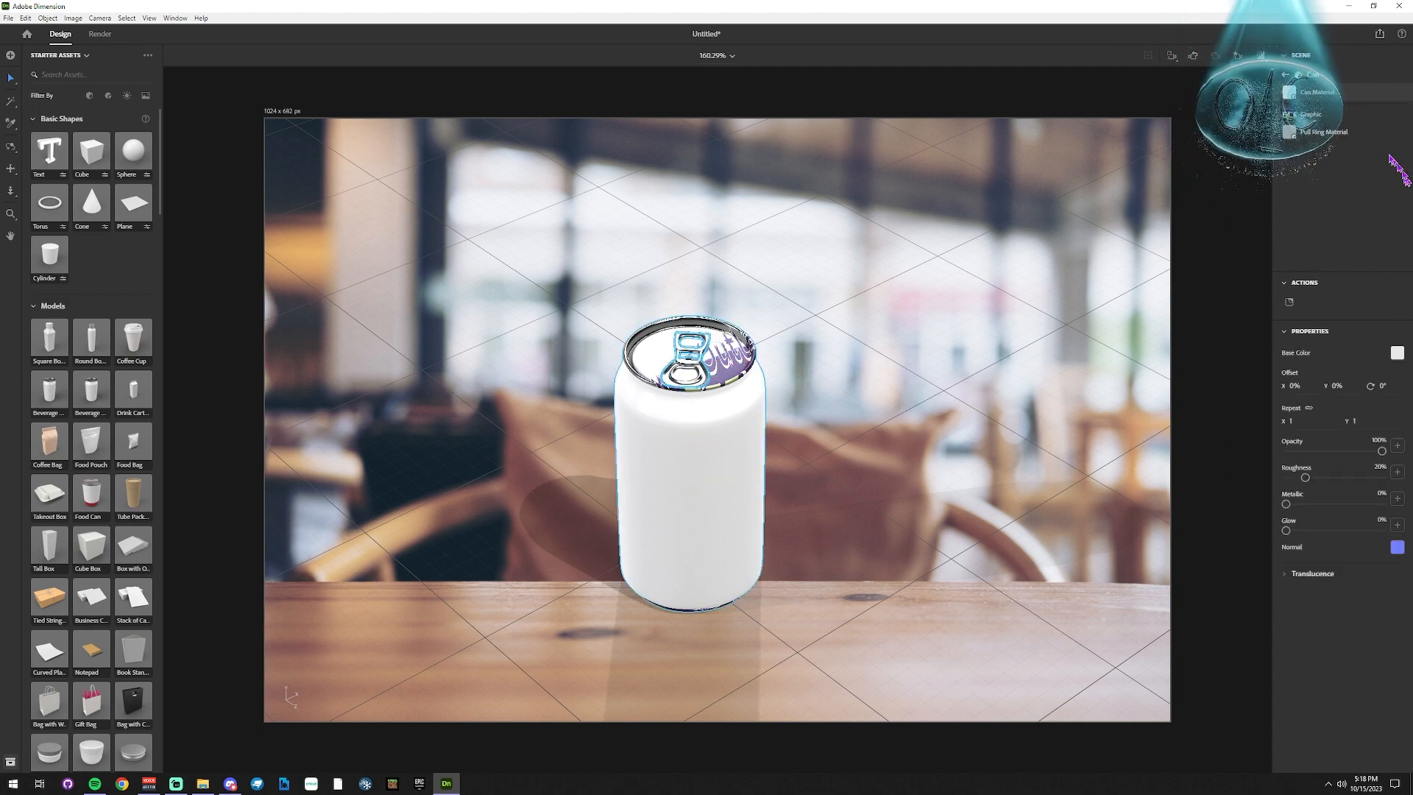
click(1333, 116)
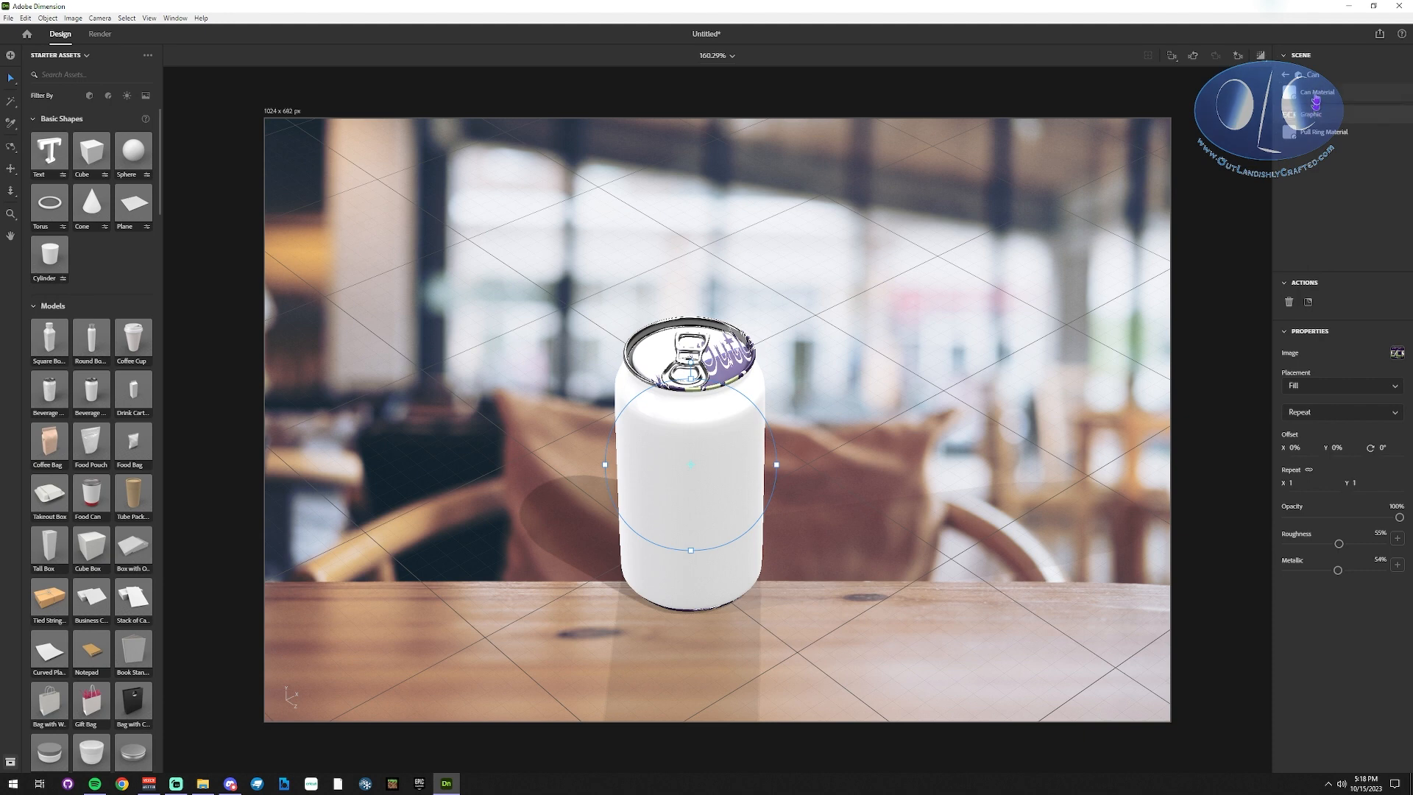
click(1318, 92)
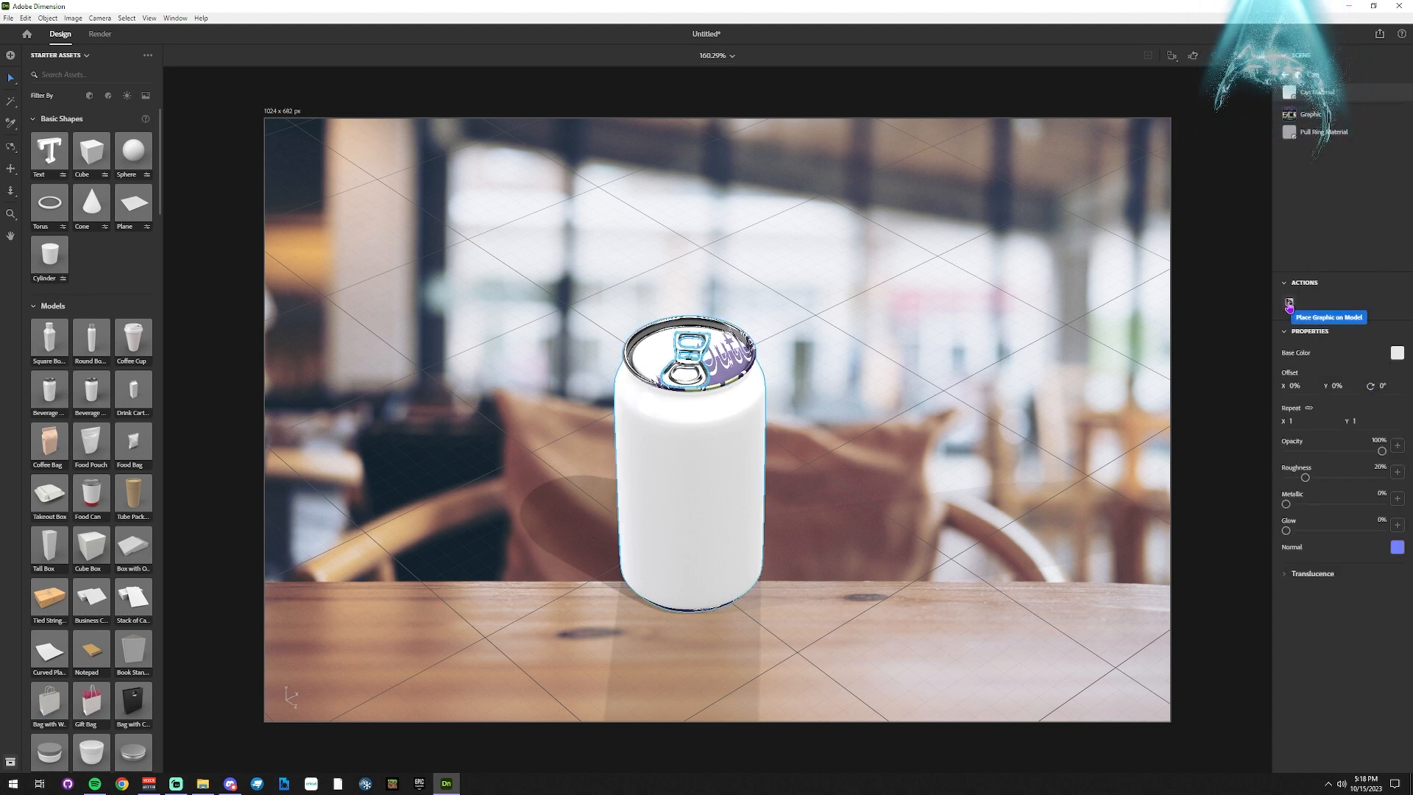
click(1307, 116)
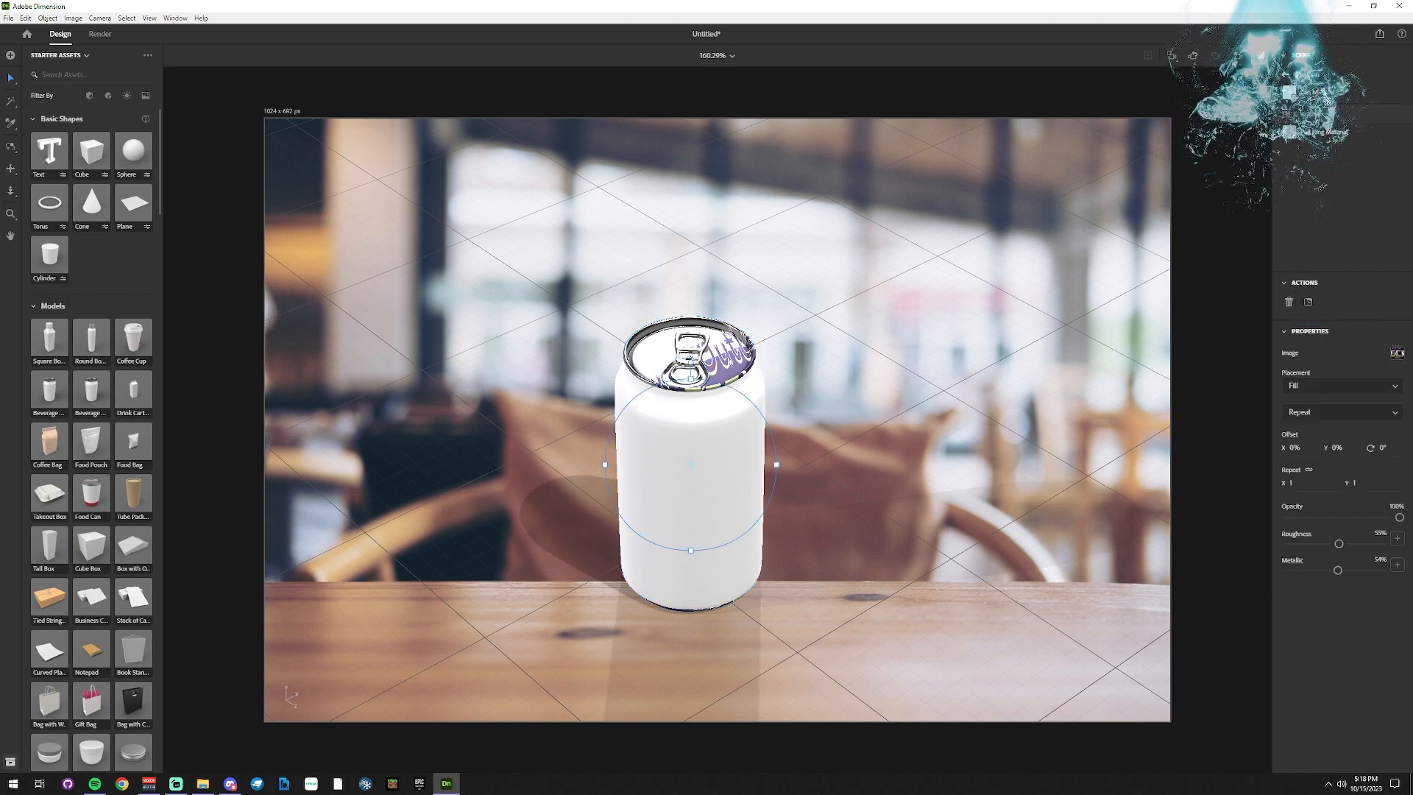
key(Delete)
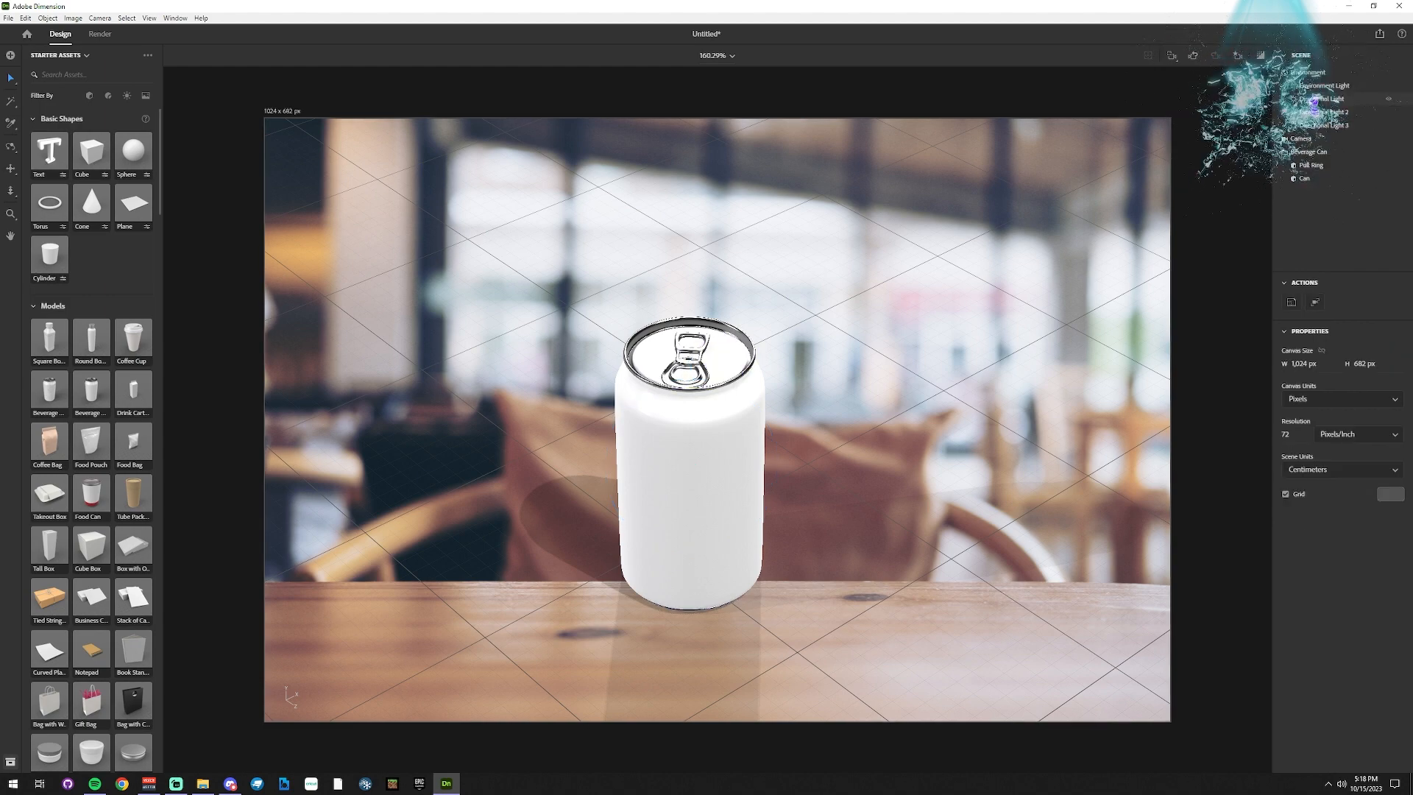
Place the image OLC-Logo.png from the logo folder as a graphic on the Can Material of the Can part.
click(1324, 166)
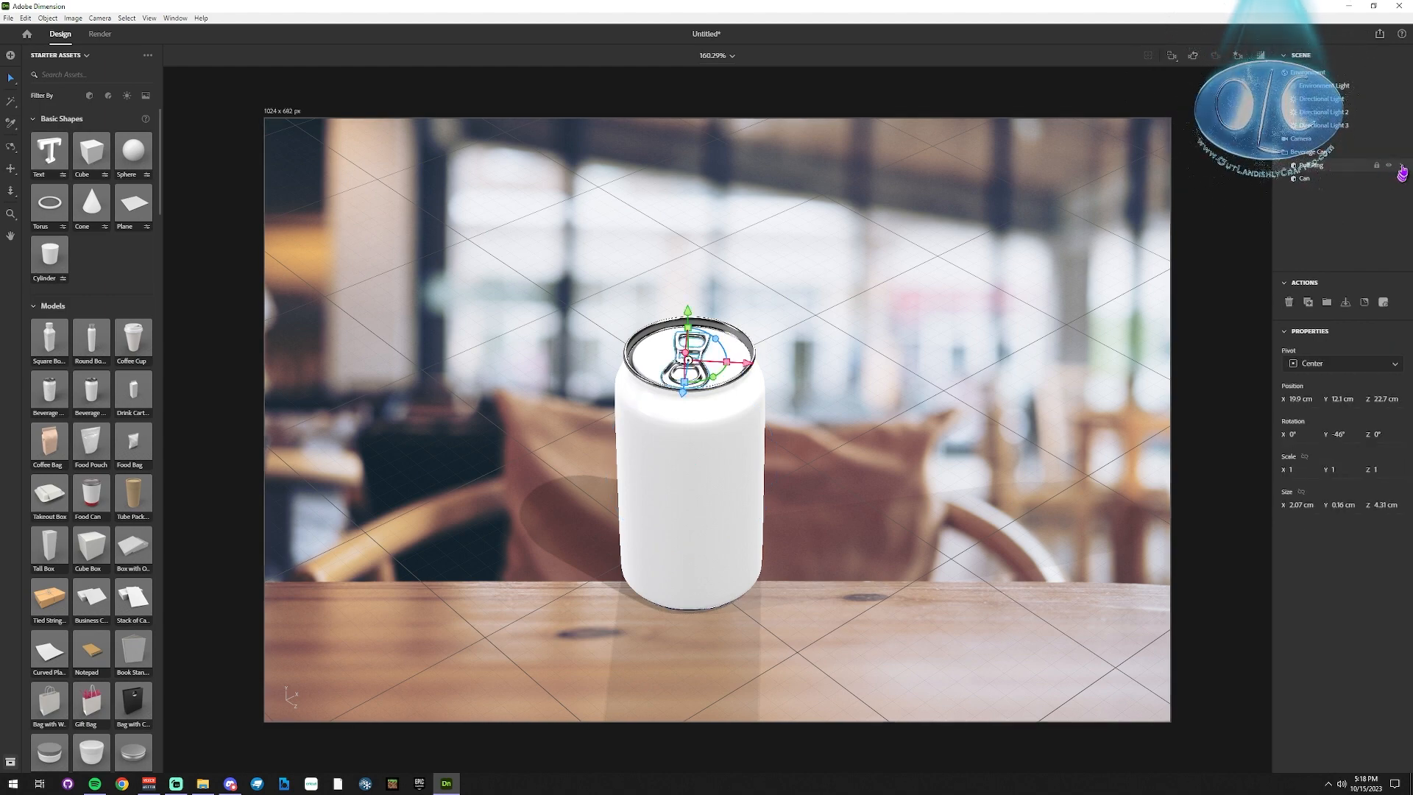
click(1361, 179)
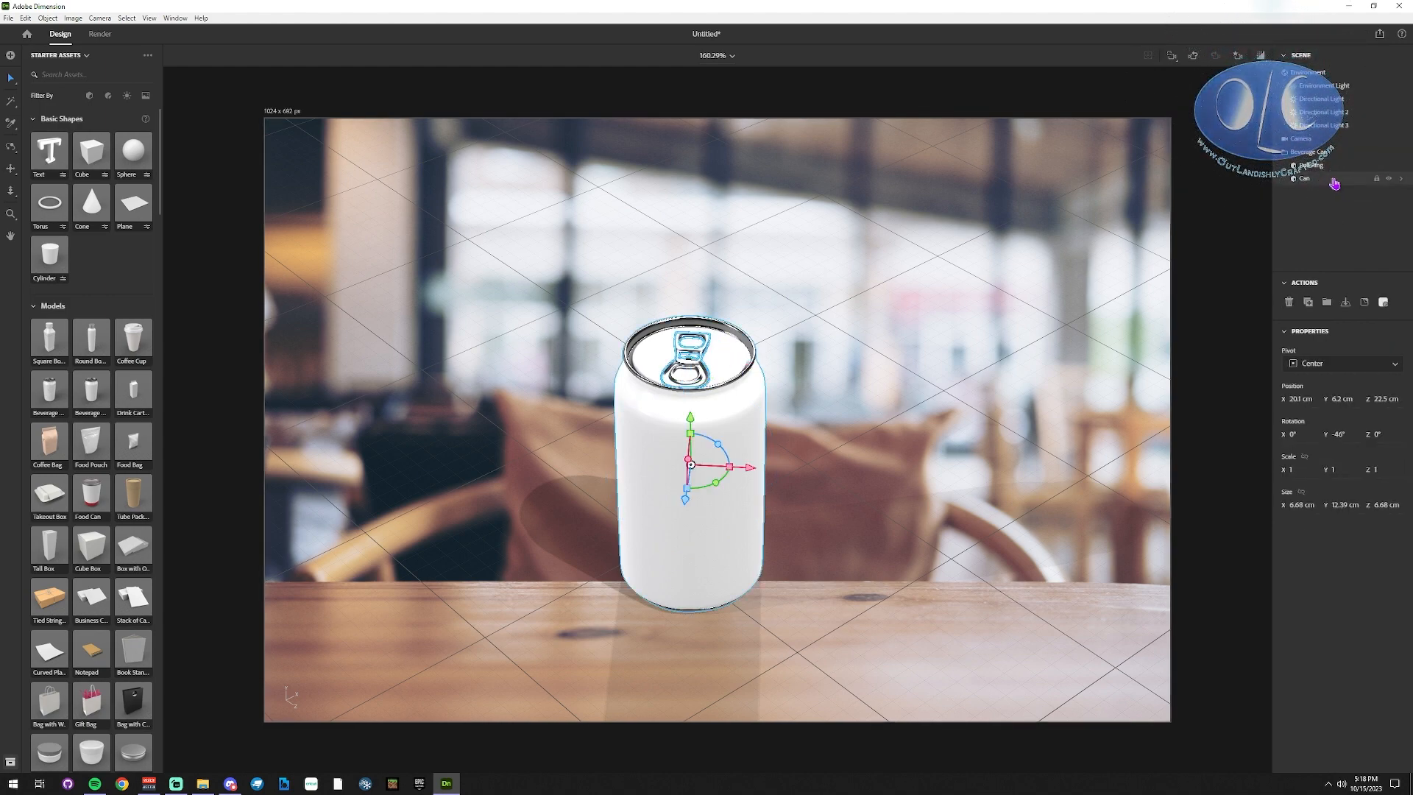
click(1401, 181)
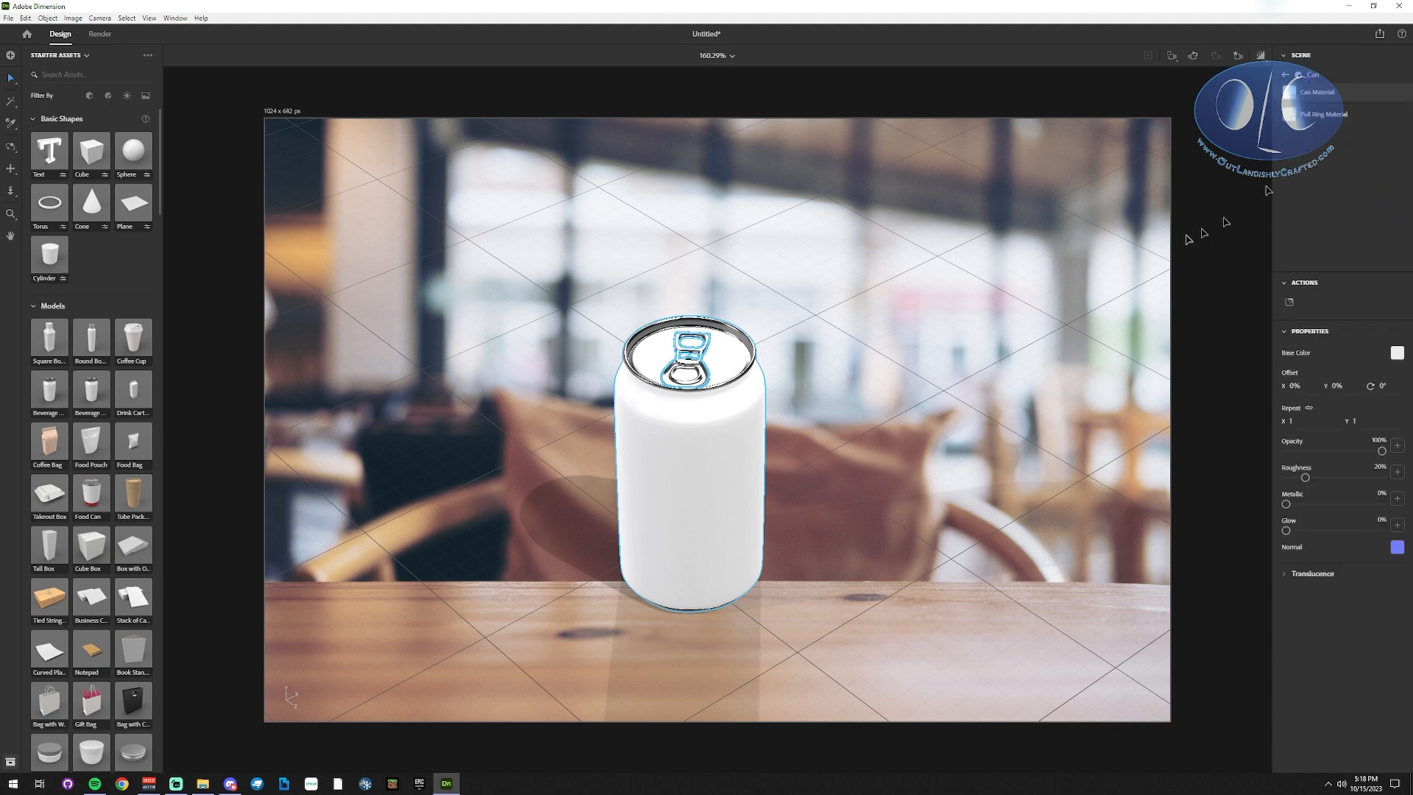
click(1286, 74)
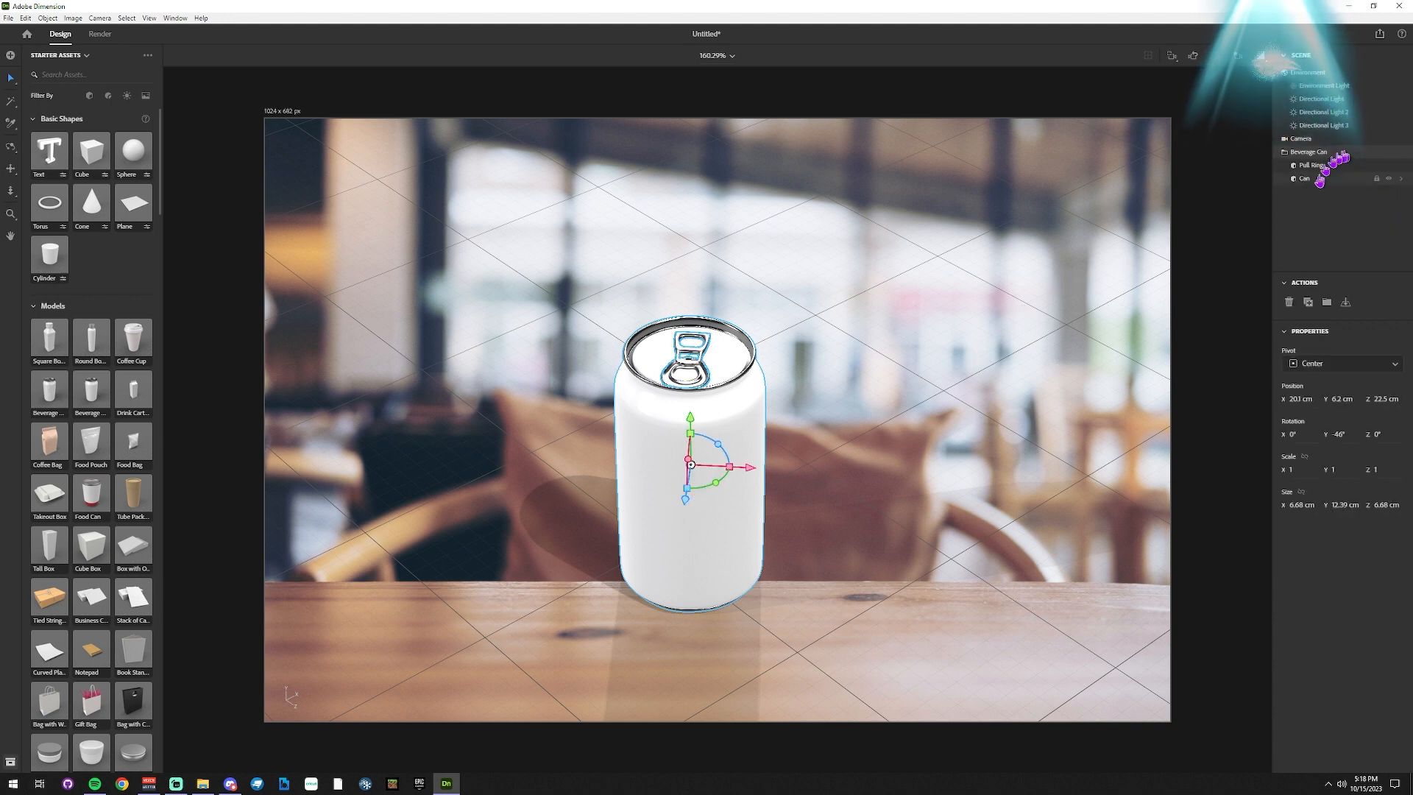
click(1401, 179)
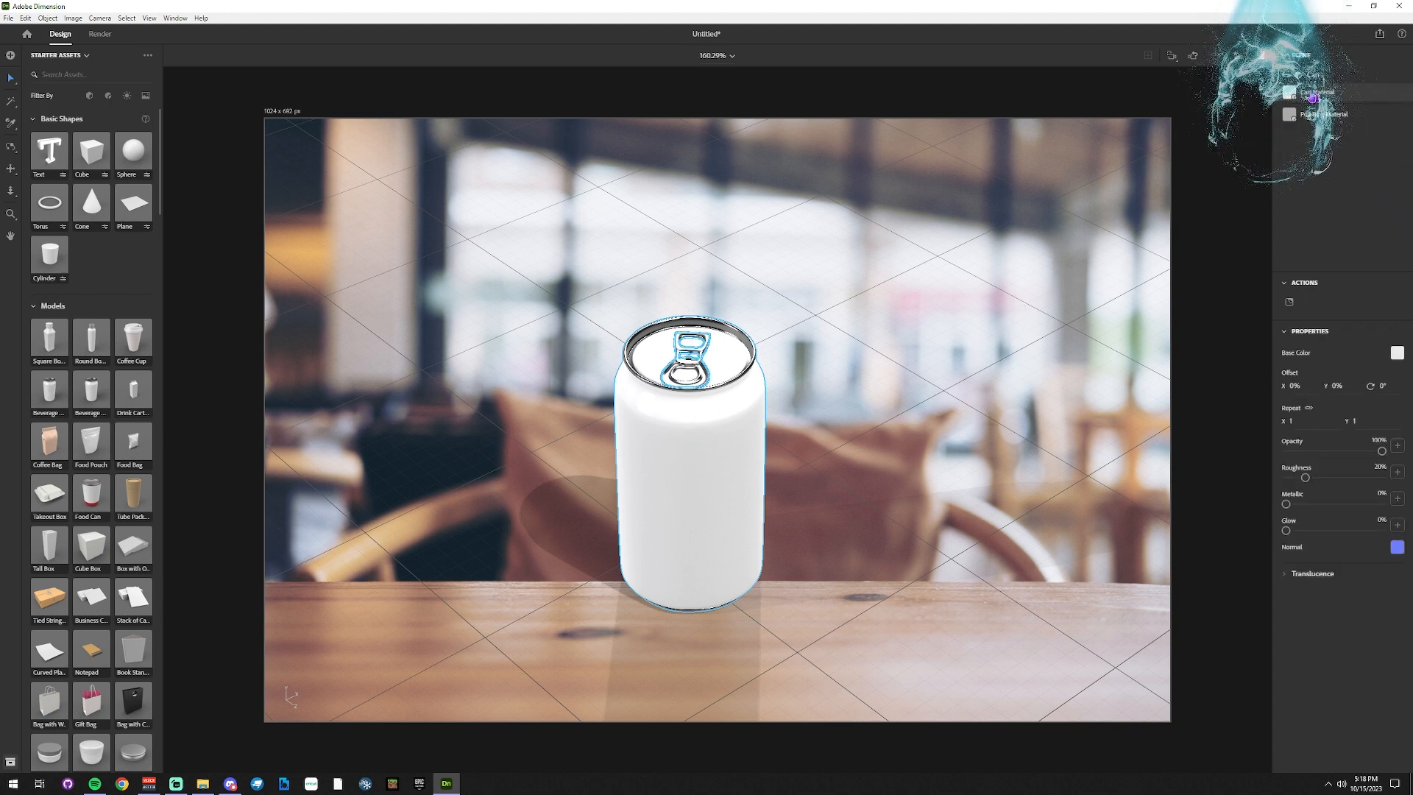
click(1319, 120)
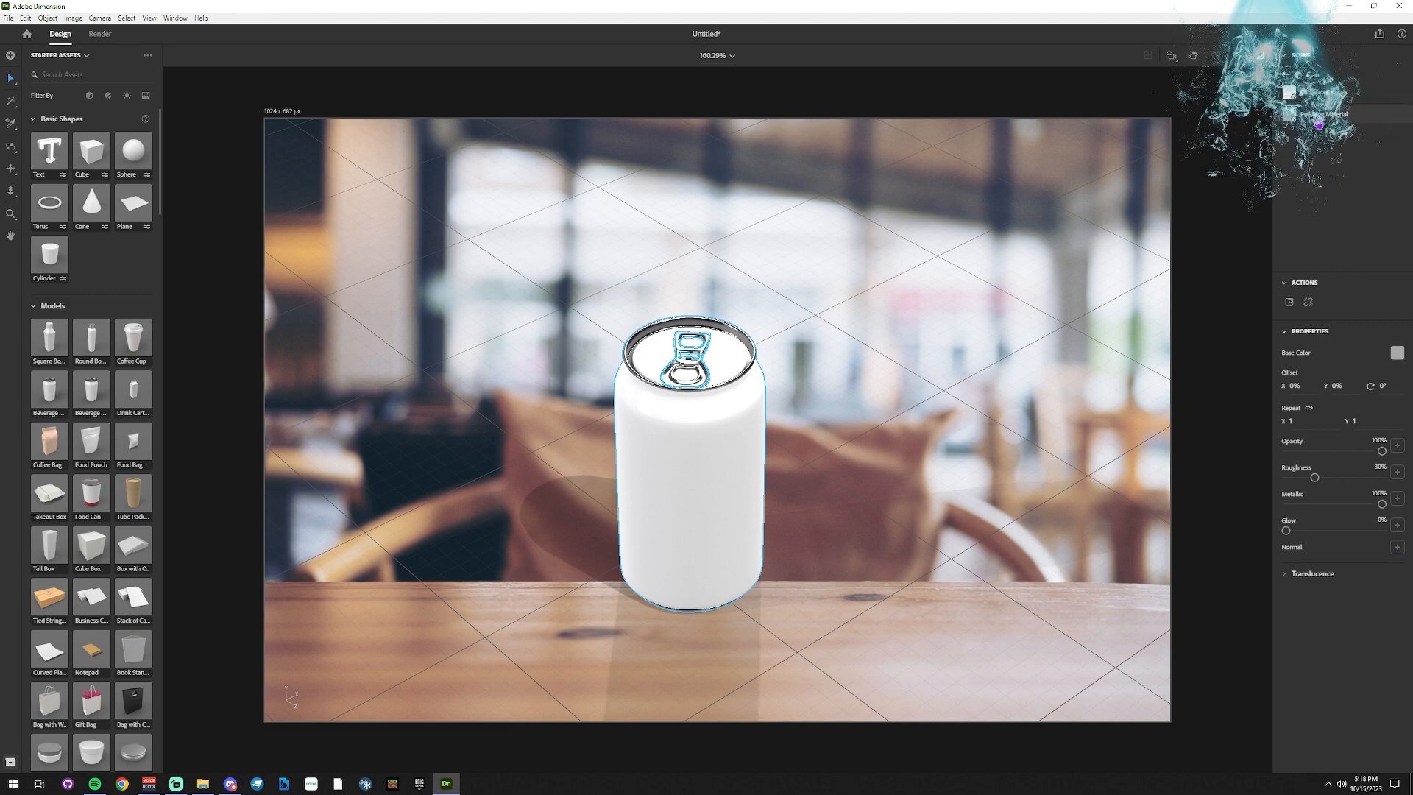
click(1323, 93)
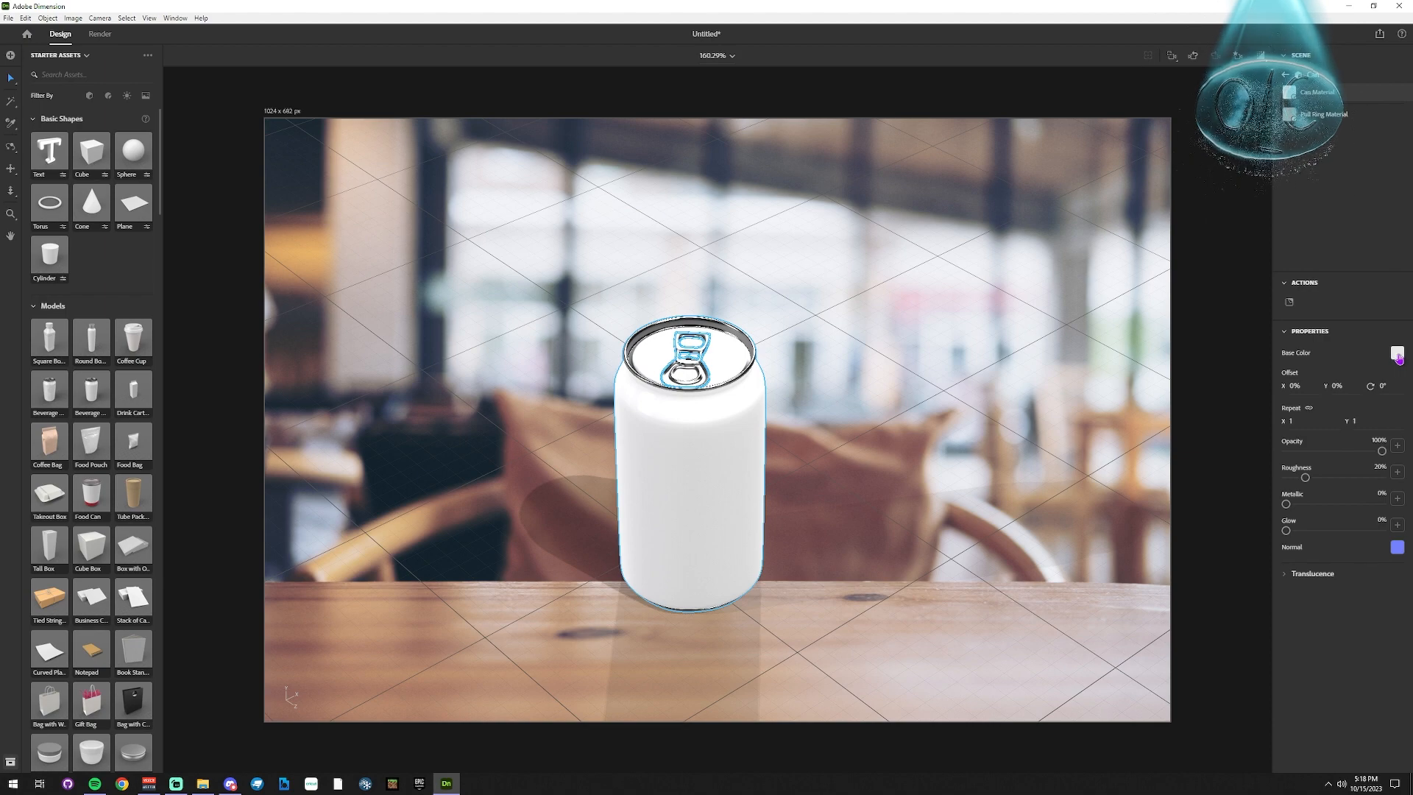
click(1288, 304)
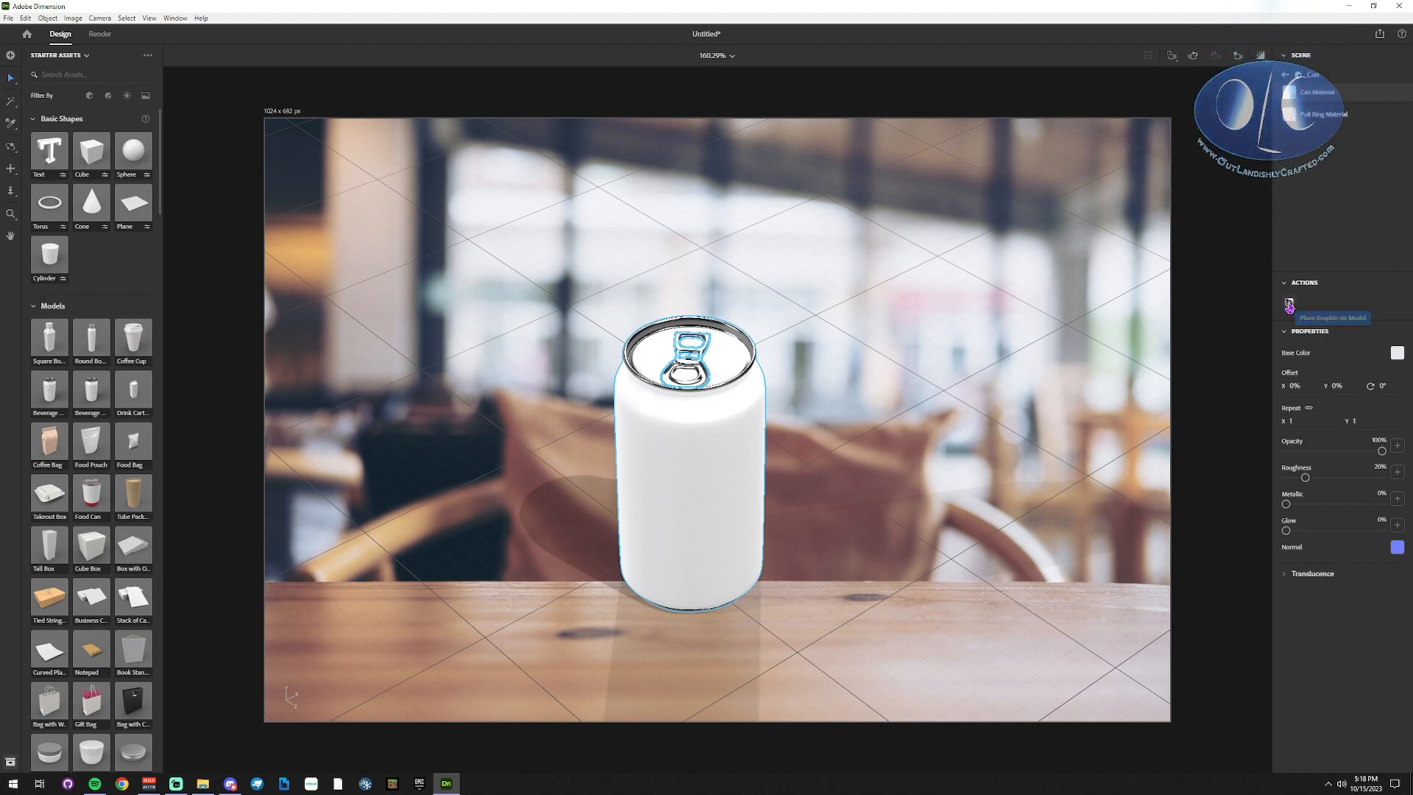
scroll(874, 499, down, 3)
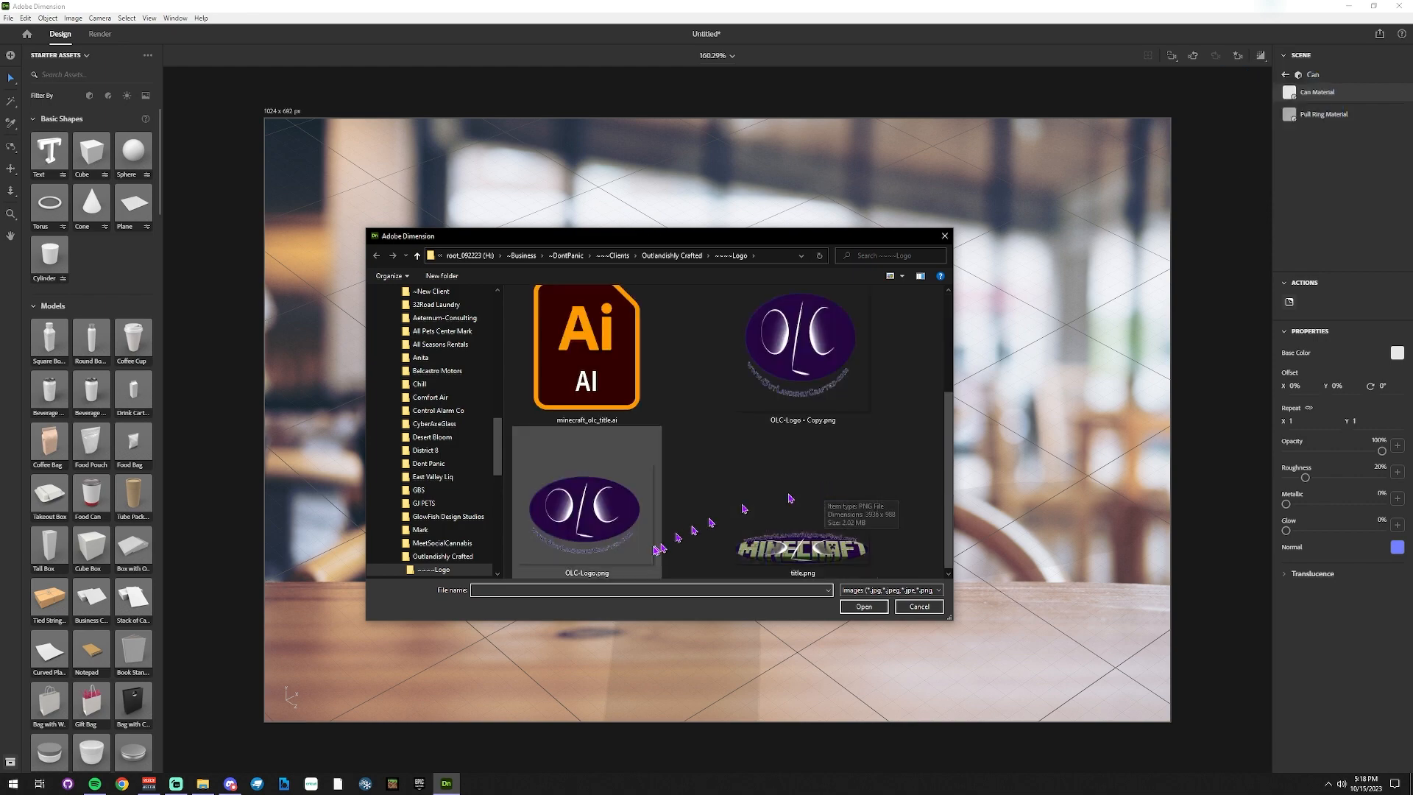
double_click(619, 501)
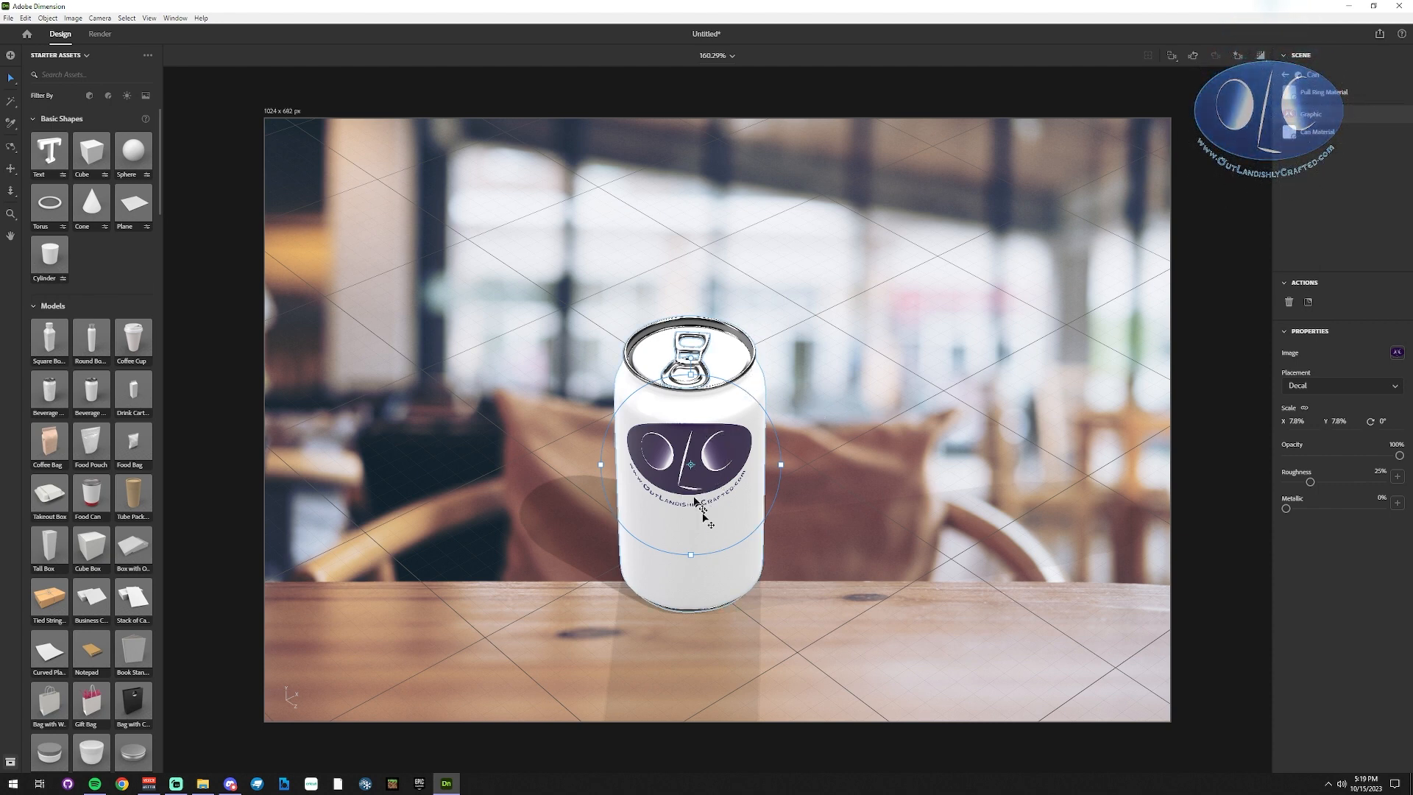
Move the OLC logo decal lower on the can's front and stretch it to about 9.8% in X and 10.9% in Y.
mouse_move(688, 507)
mouse_down()
mouse_move(802, 471)
mouse_move(648, 438)
mouse_move(651, 471)
mouse_move(699, 456)
mouse_move(703, 495)
mouse_move(648, 413)
mouse_move(673, 368)
mouse_move(666, 500)
mouse_move(692, 519)
mouse_up()
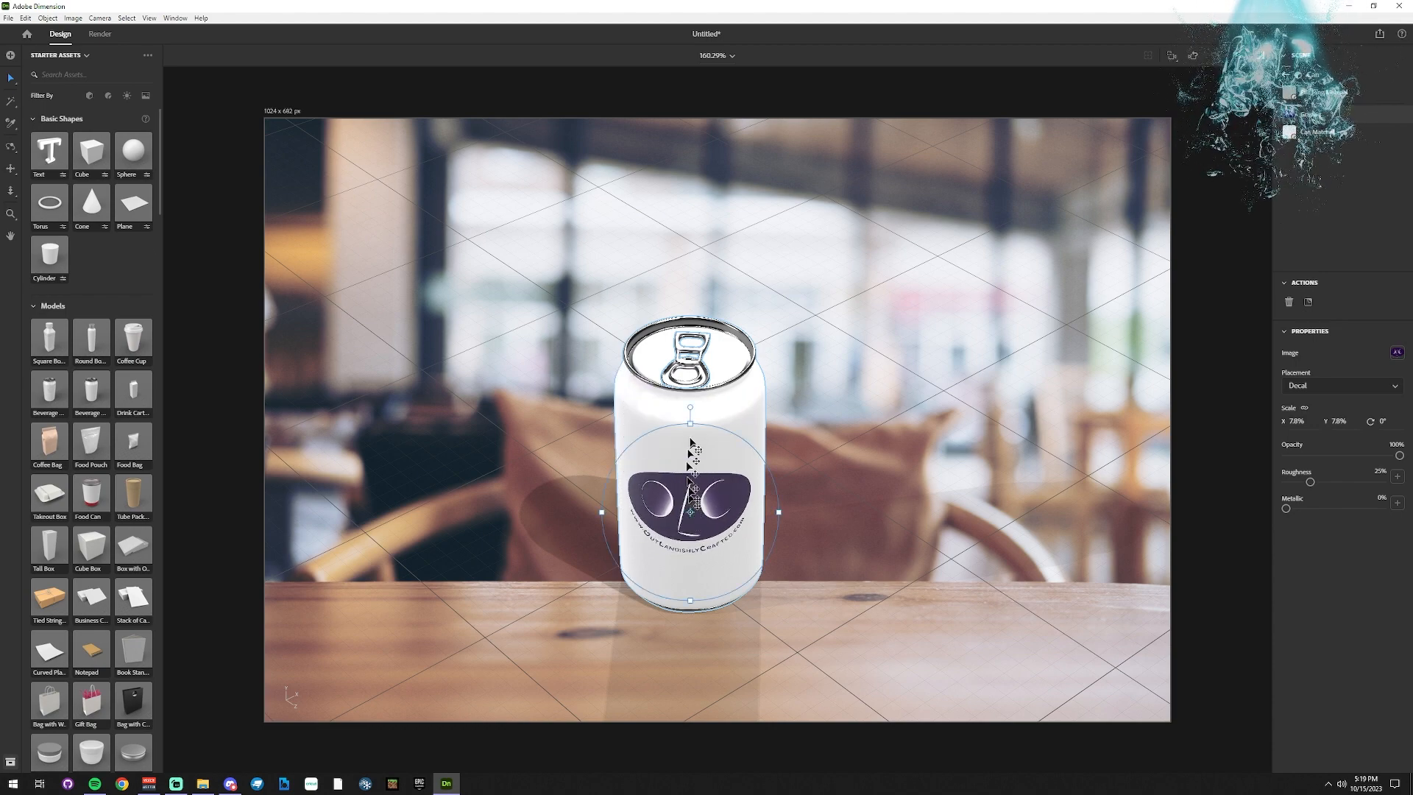
drag(692, 423, 695, 390)
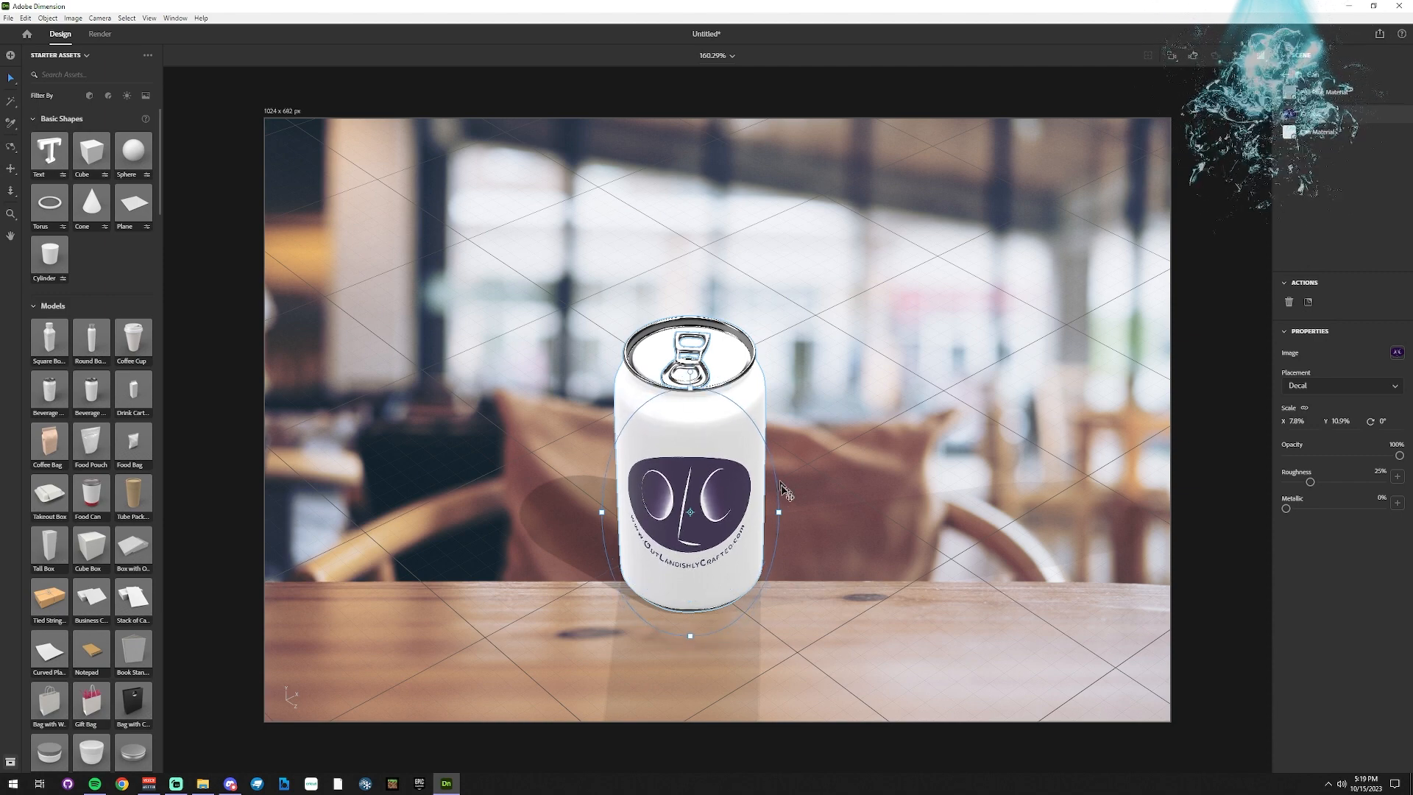
mouse_move(779, 512)
mouse_down()
mouse_move(843, 512)
mouse_move(803, 512)
mouse_up()
mouse_move(691, 513)
mouse_down()
mouse_move(728, 509)
mouse_move(696, 515)
mouse_move(711, 508)
mouse_up()
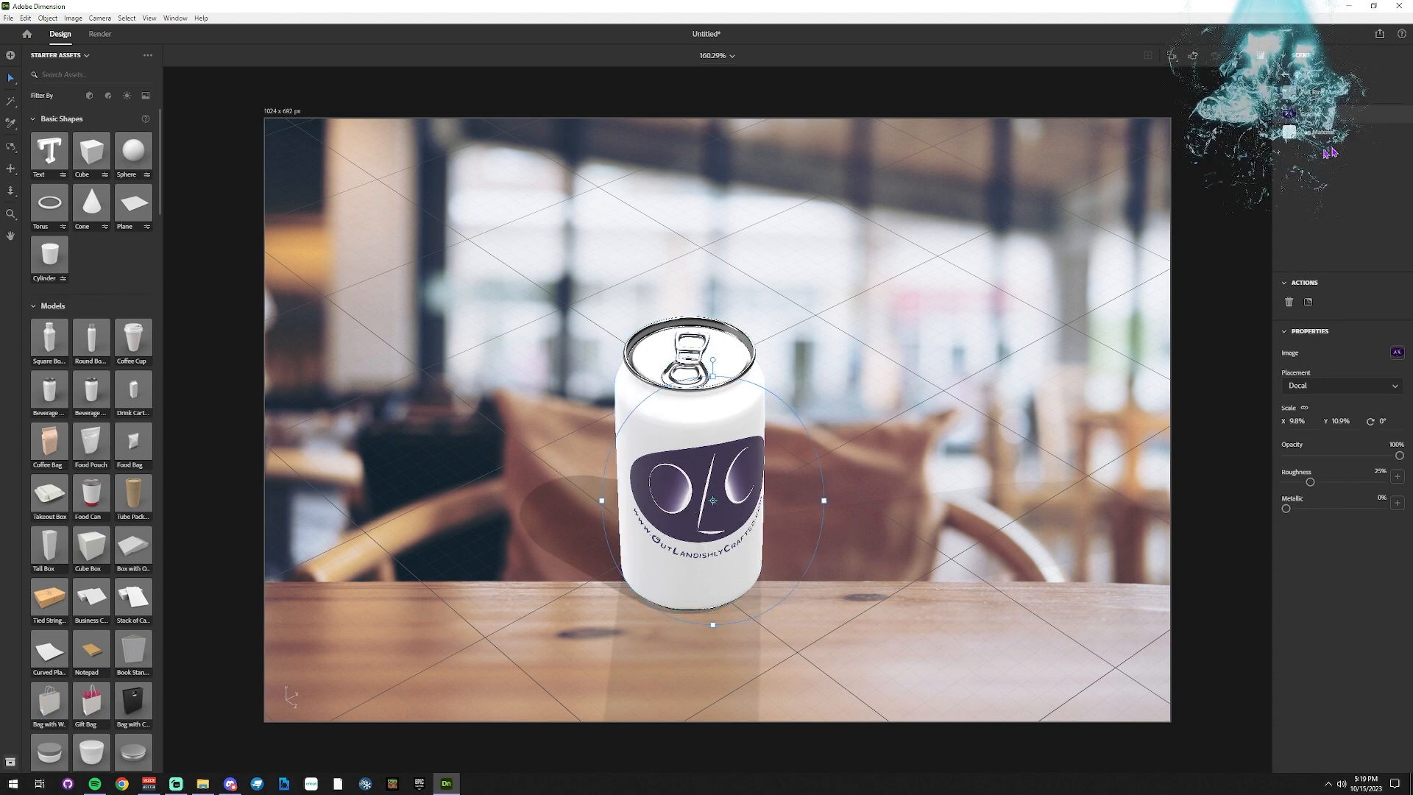
Place title.png as a second graphic on the can, move it above the OLC logo near the upper edge, and widen it slightly.
click(1308, 302)
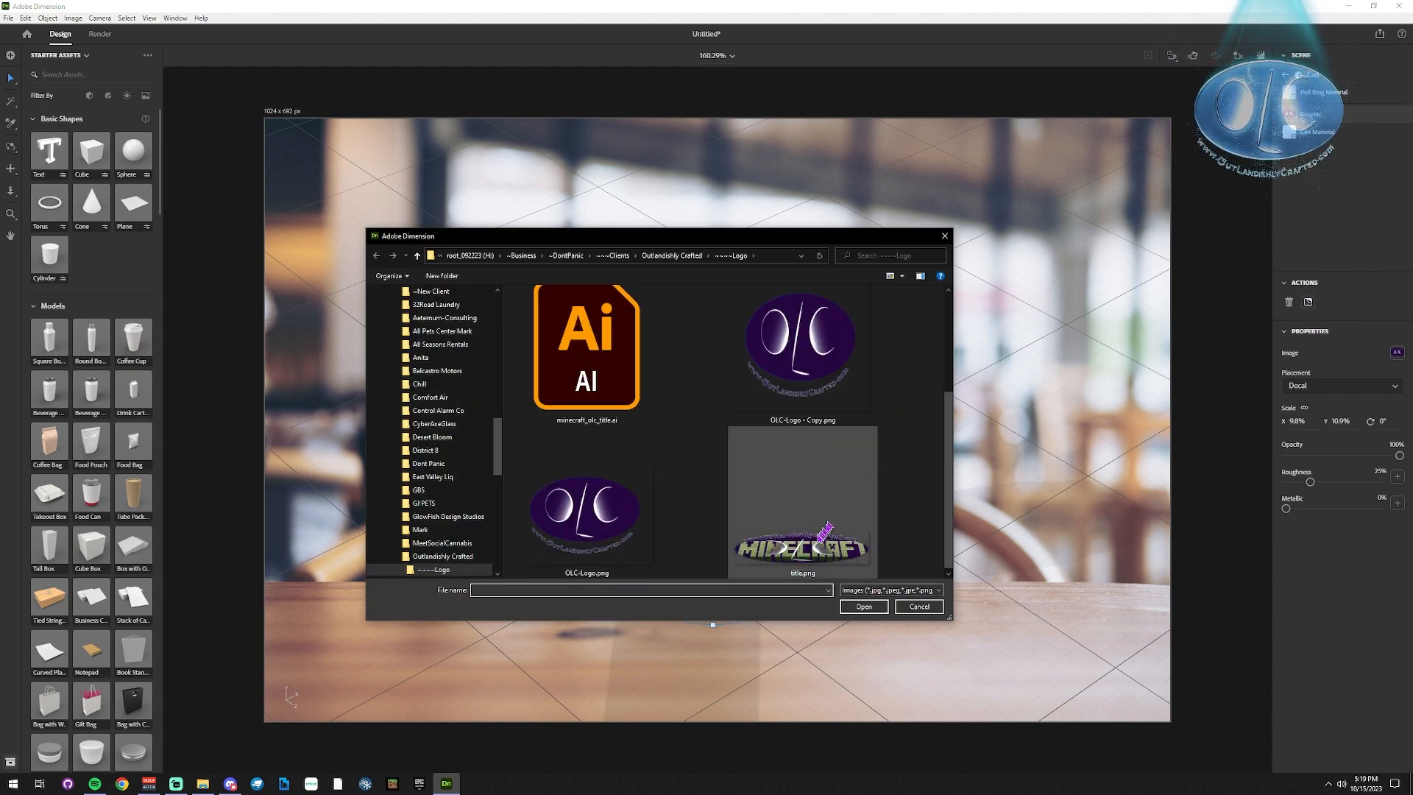
double_click(802, 540)
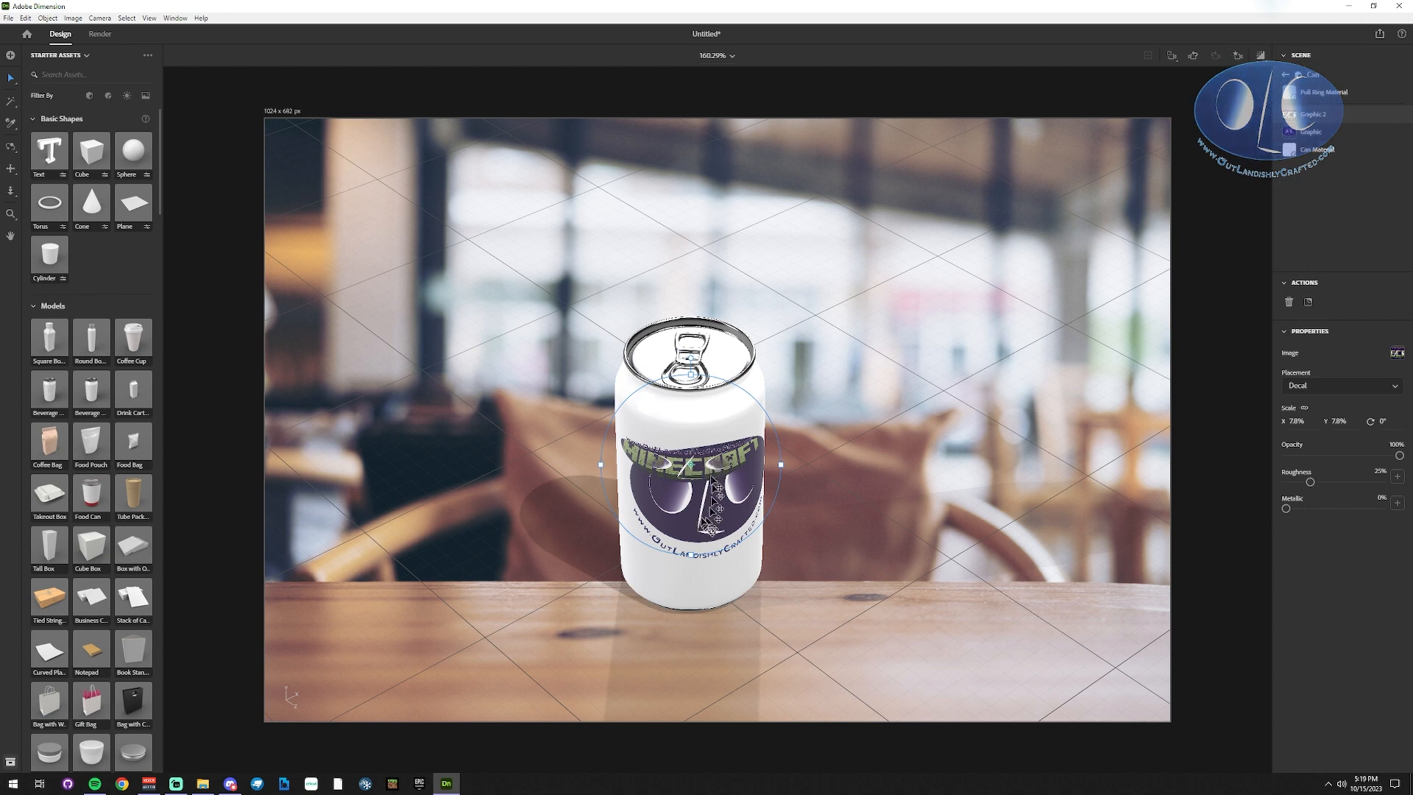
drag(703, 471, 714, 426)
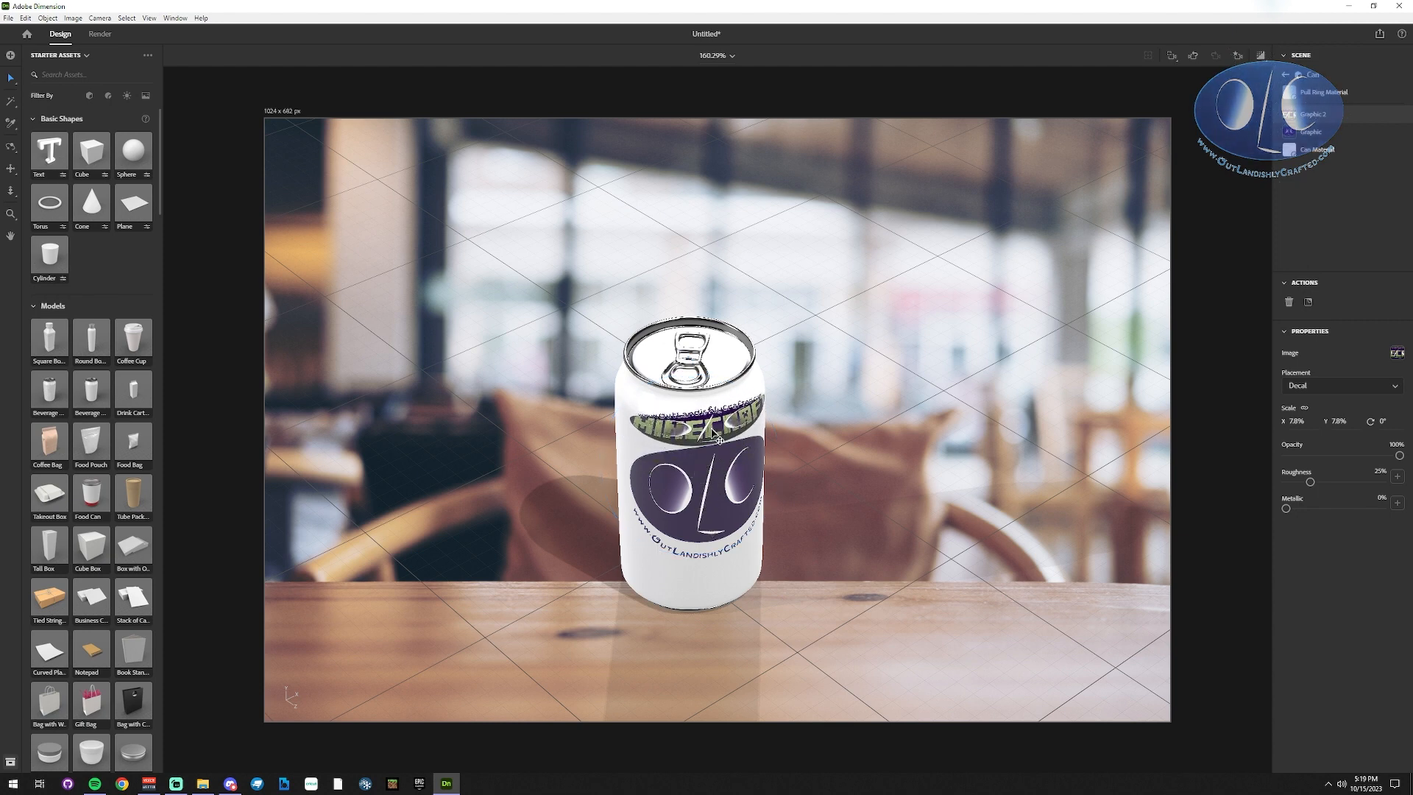
click(634, 423)
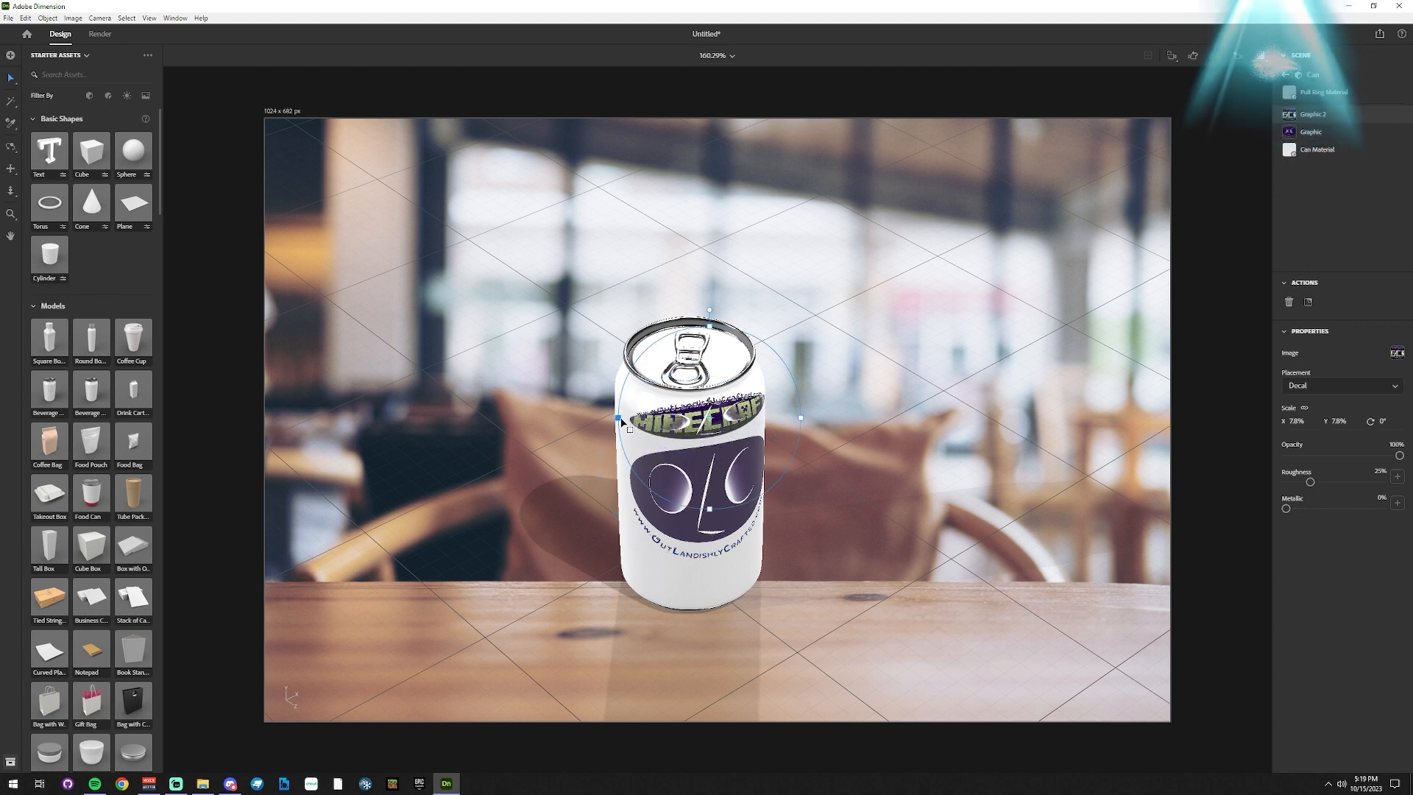
drag(616, 418, 602, 418)
click(720, 565)
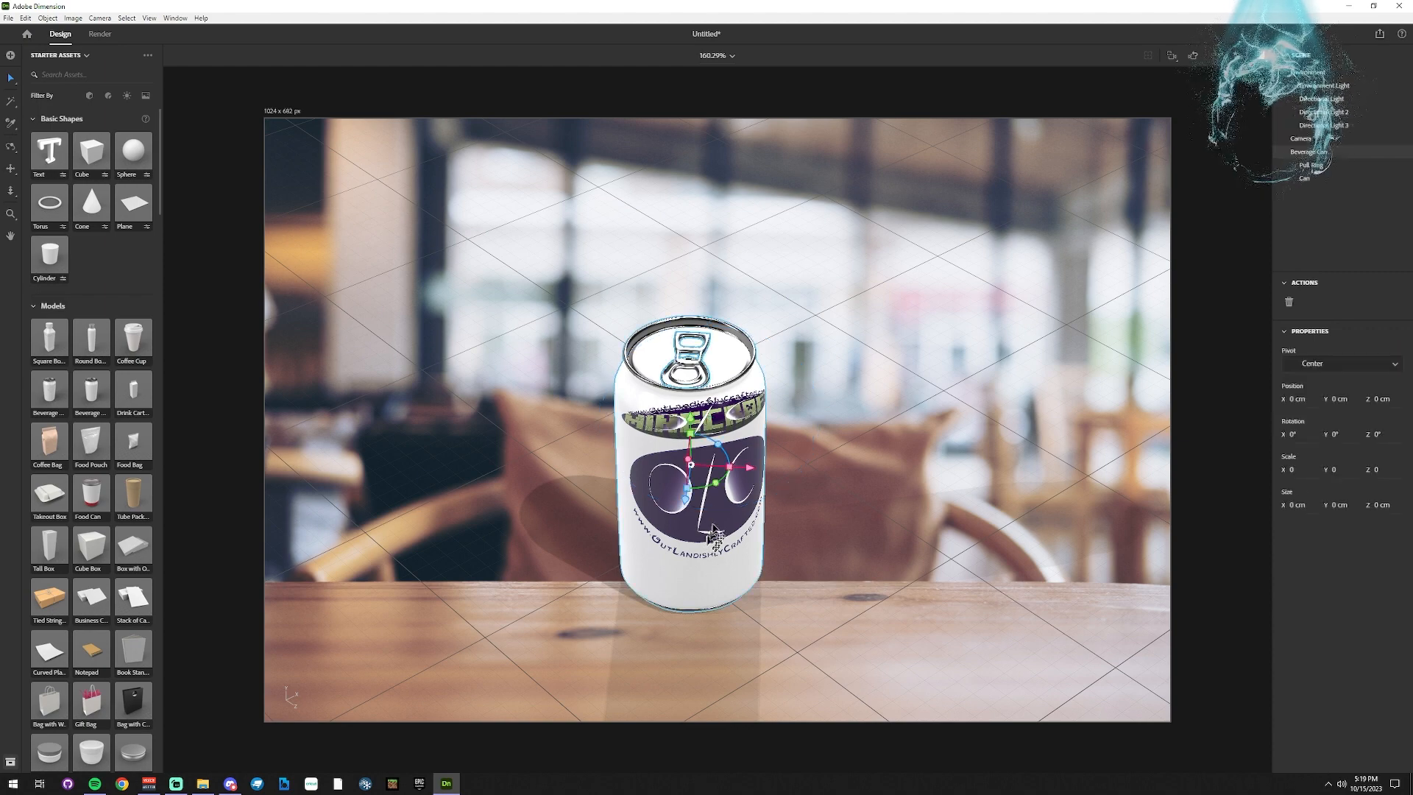
Lower the can onto the tabletop and slide its OLC logo and title decals further down the can's front.
drag(718, 511, 712, 577)
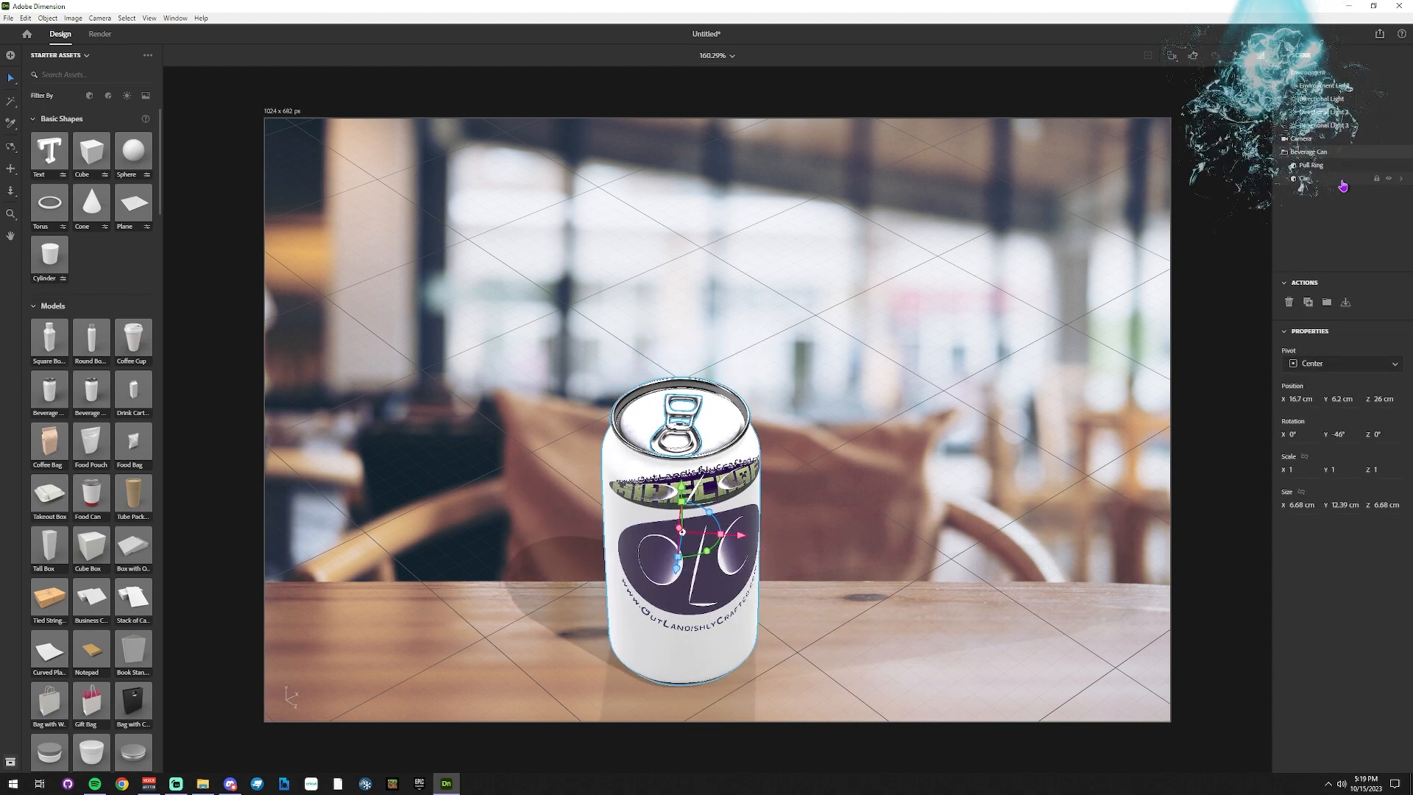
click(1394, 182)
click(1402, 183)
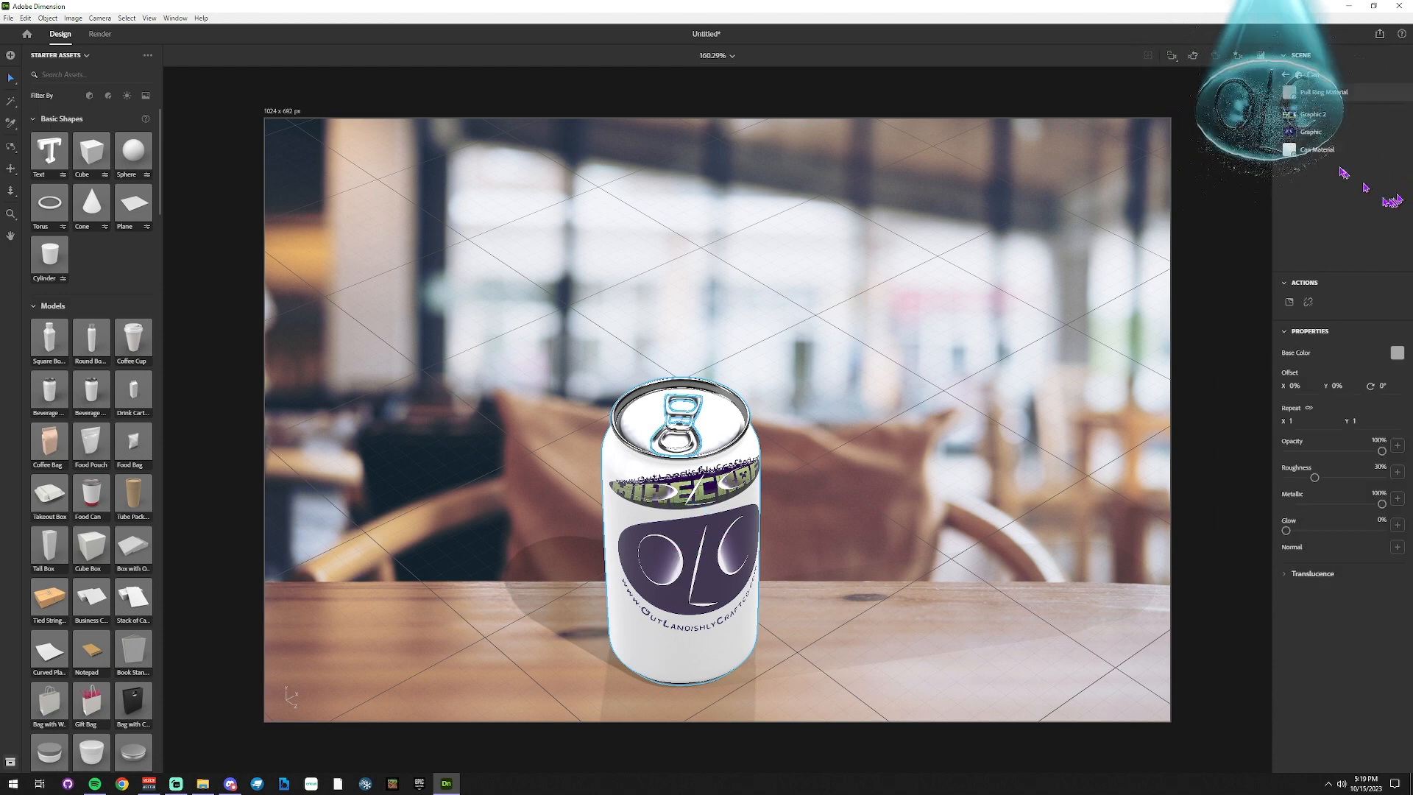
click(1315, 134)
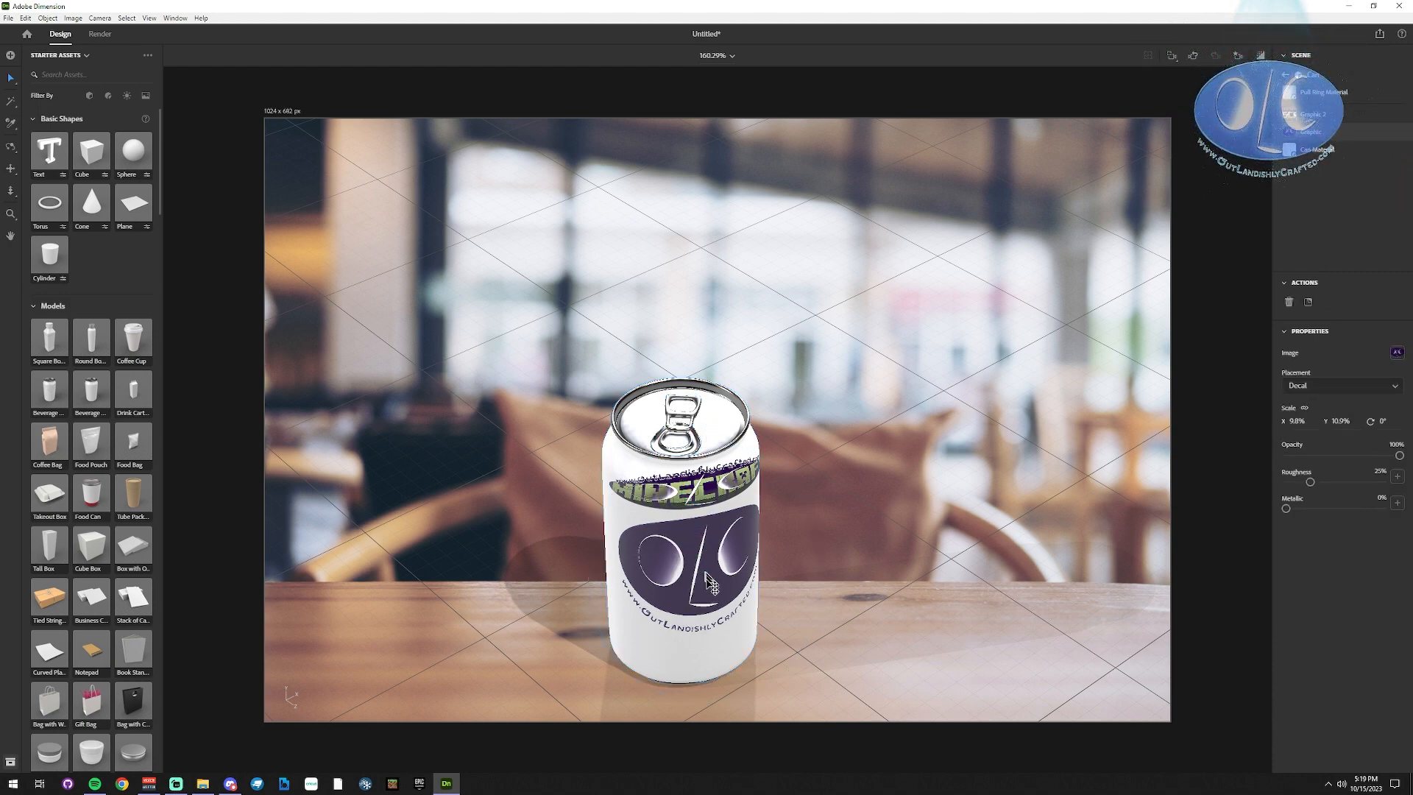
drag(709, 584, 710, 593)
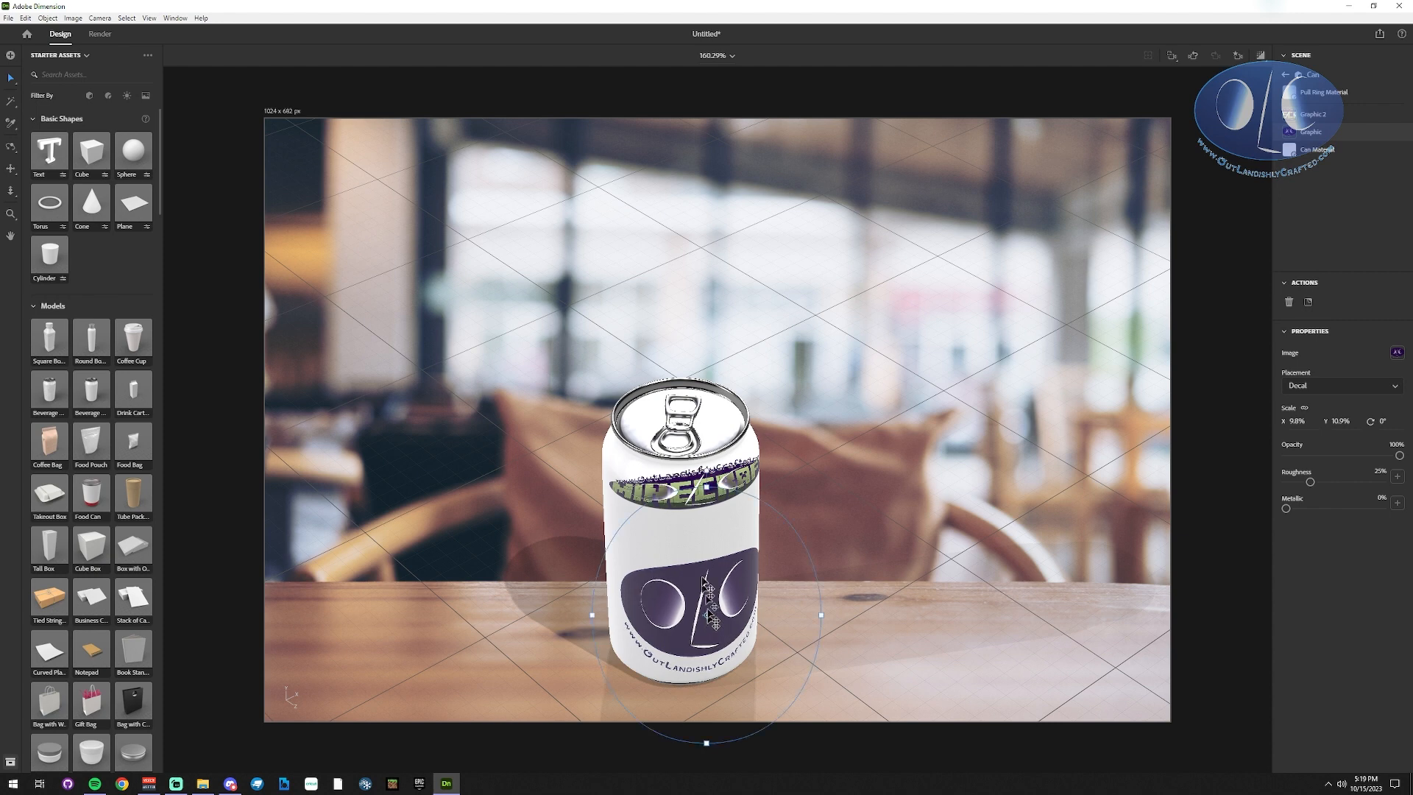
click(1318, 115)
drag(708, 494, 711, 544)
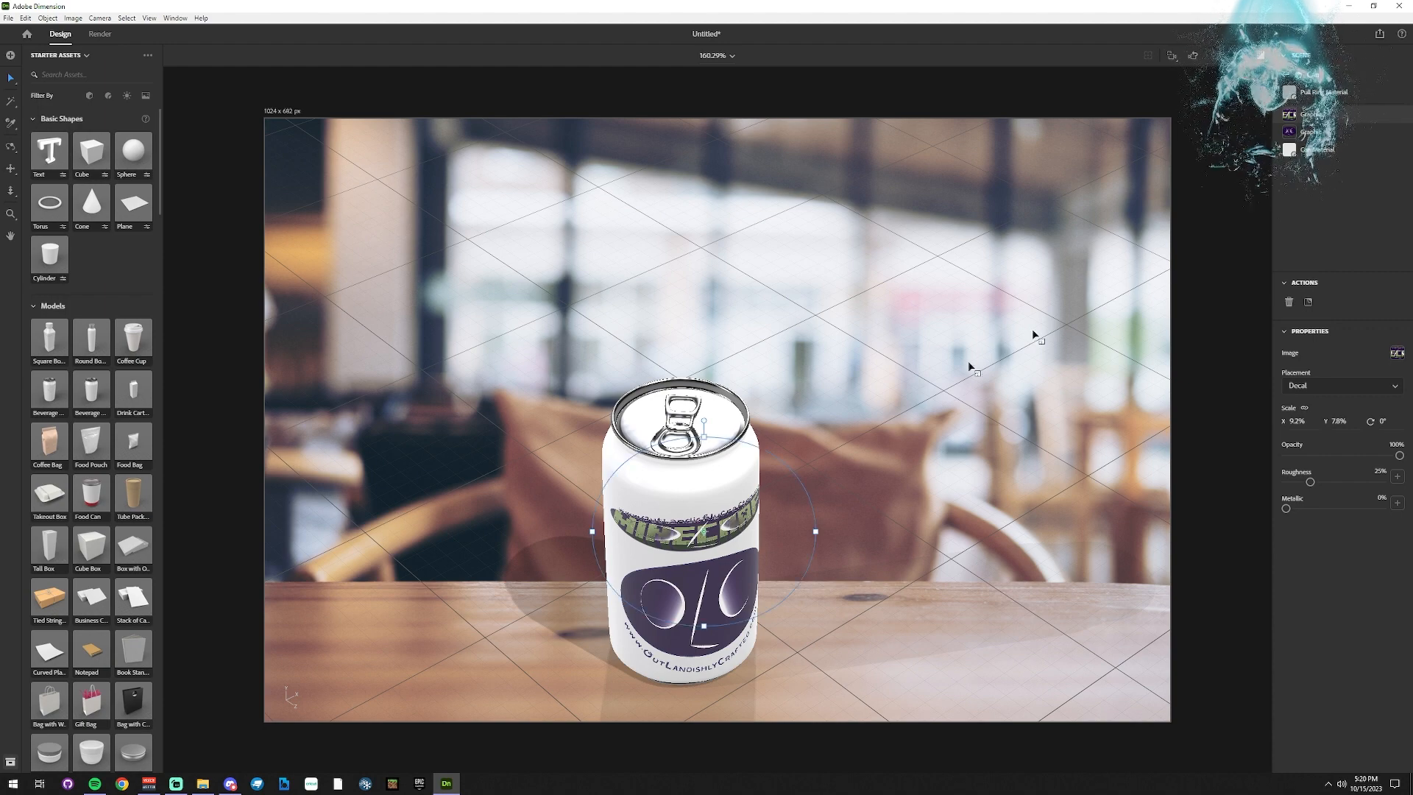
Change the Can Material's base color to a very pale lilac, RGB 240, 233, 247.
click(1328, 151)
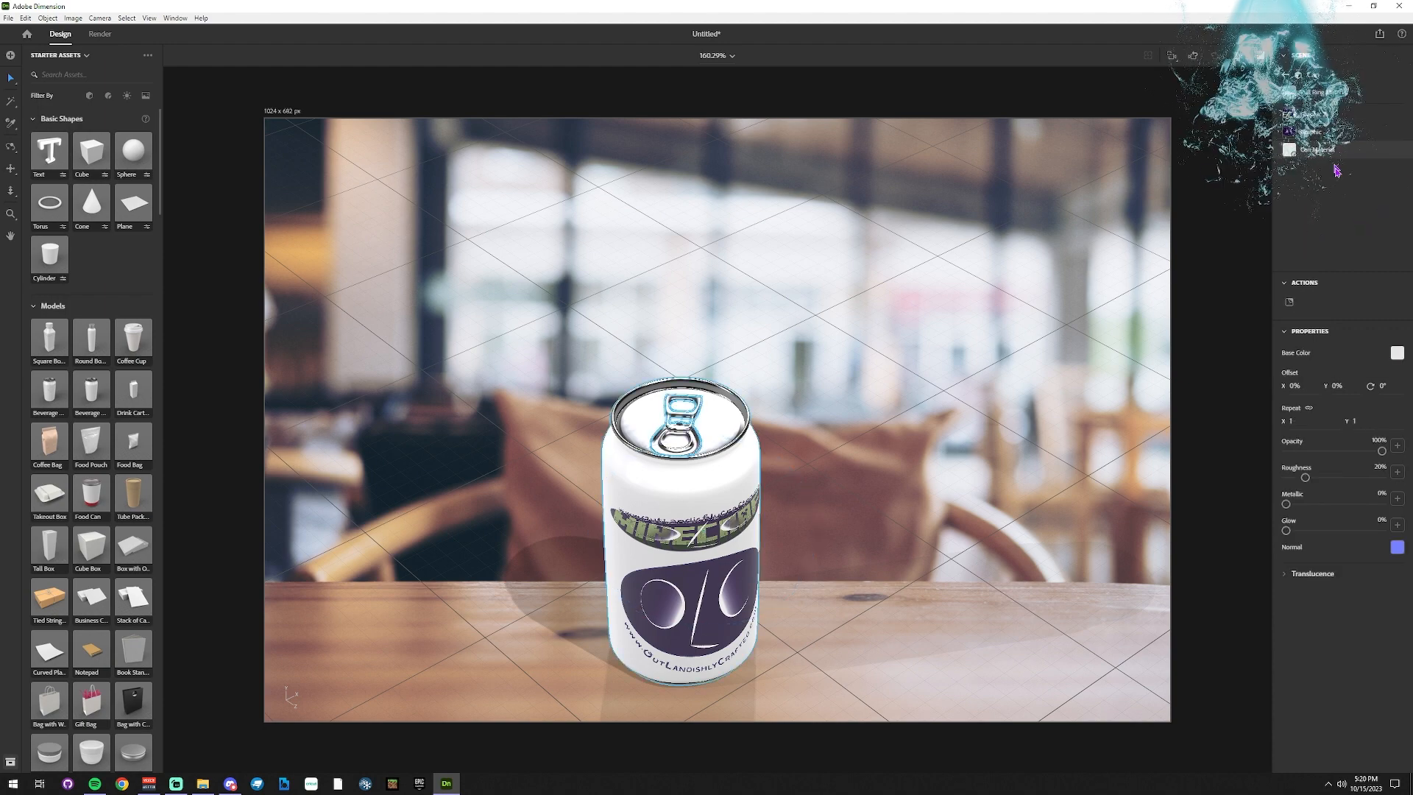
click(1397, 354)
mouse_move(1354, 323)
mouse_down()
mouse_move(1366, 302)
mouse_move(1280, 309)
mouse_move(1312, 321)
mouse_up()
mouse_move(1310, 418)
mouse_down()
mouse_move(1343, 421)
mouse_move(1256, 419)
mouse_move(1362, 420)
mouse_move(1344, 419)
mouse_up()
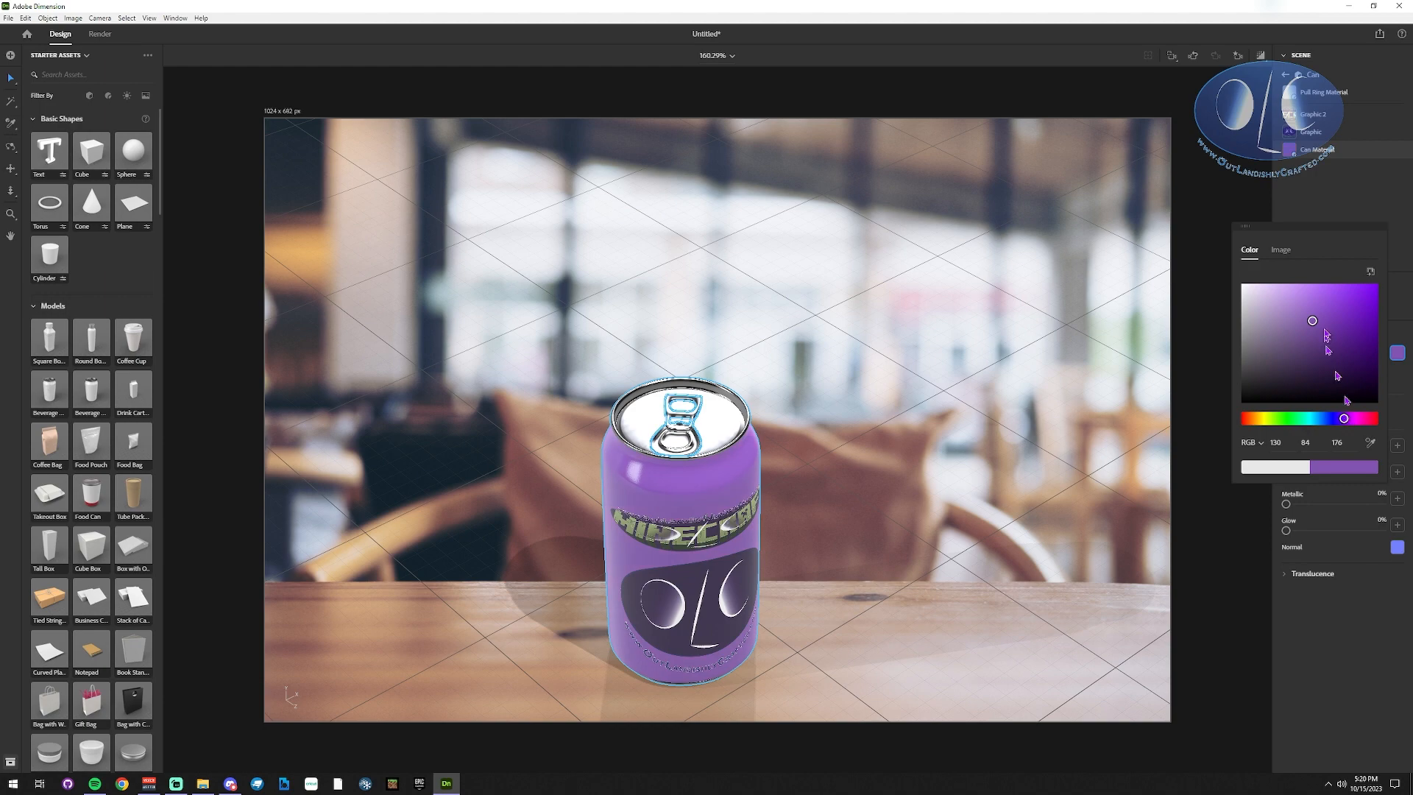
mouse_move(1327, 336)
mouse_down()
mouse_move(1255, 296)
mouse_move(1360, 288)
mouse_move(1240, 277)
mouse_move(1251, 287)
mouse_up()
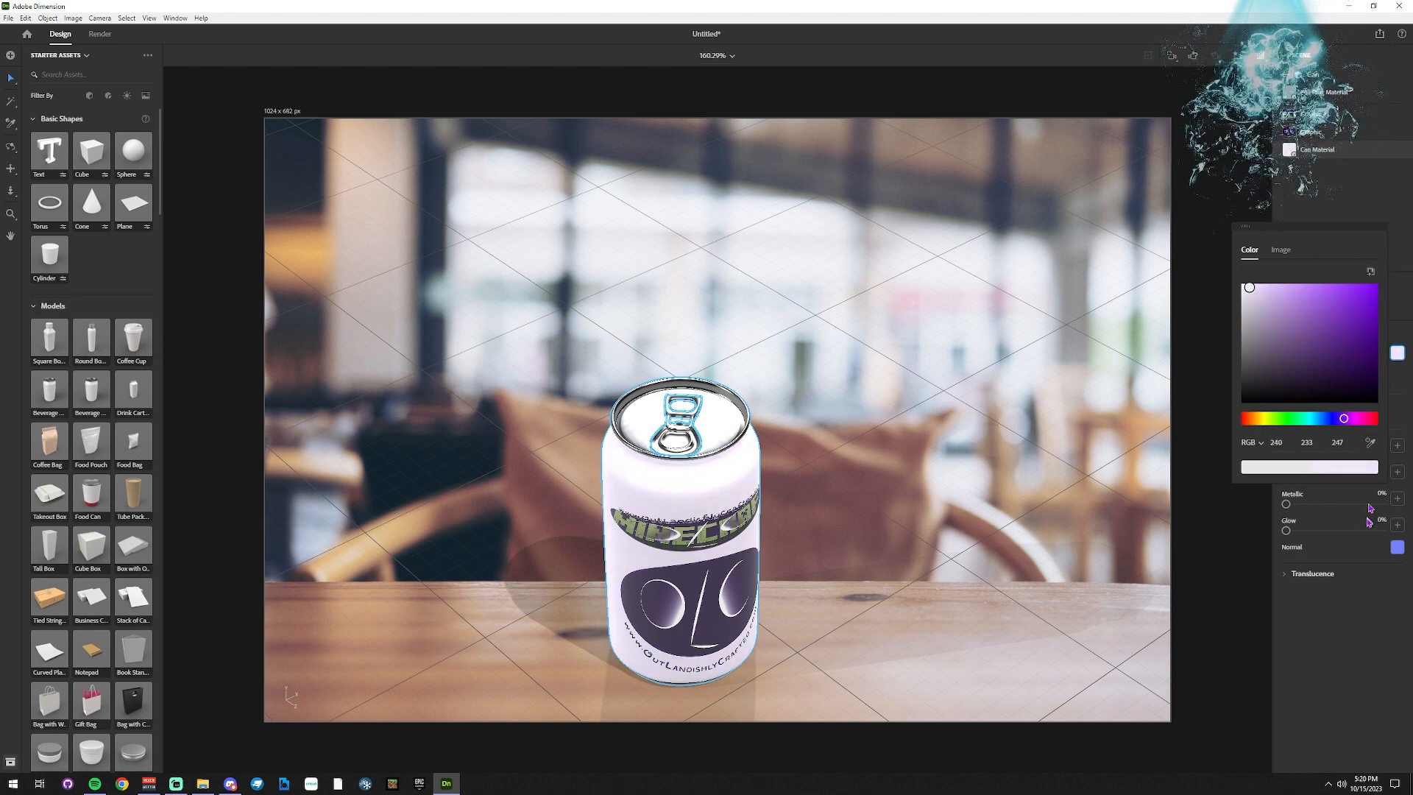
click(1354, 635)
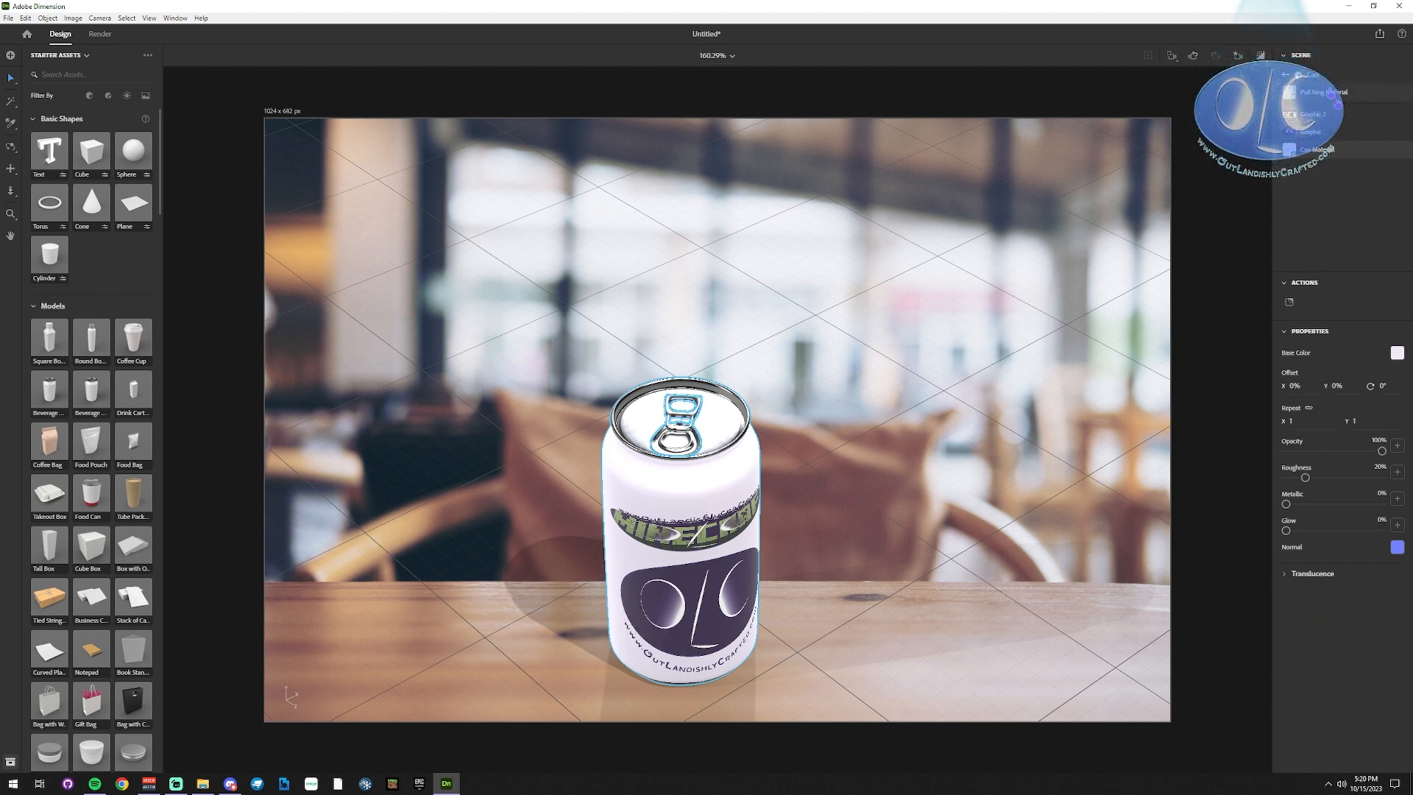
Match the environment to the background image, using Image Aspect Ratio, Multiple Lights and Match Camera Perspective.
click(1287, 75)
click(1325, 85)
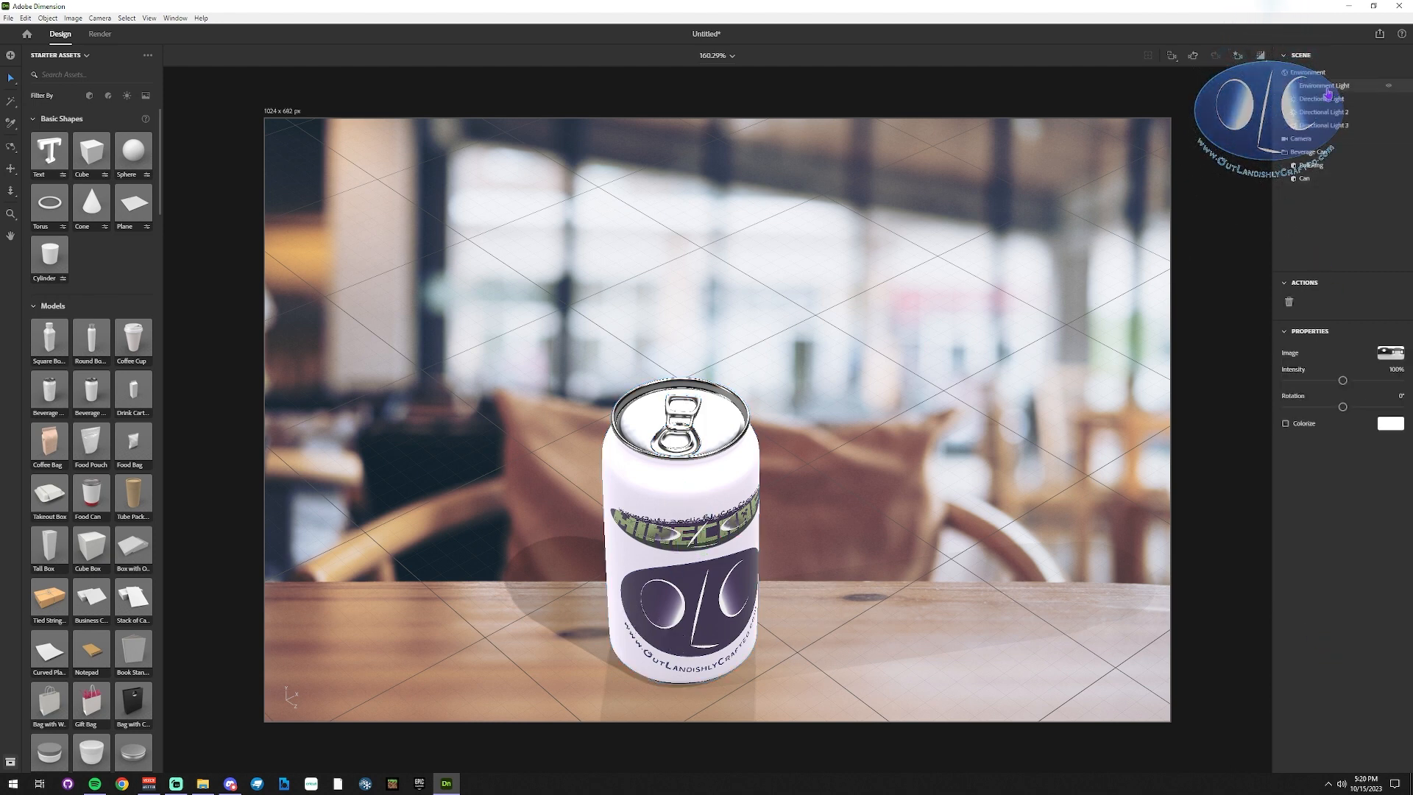
click(1313, 73)
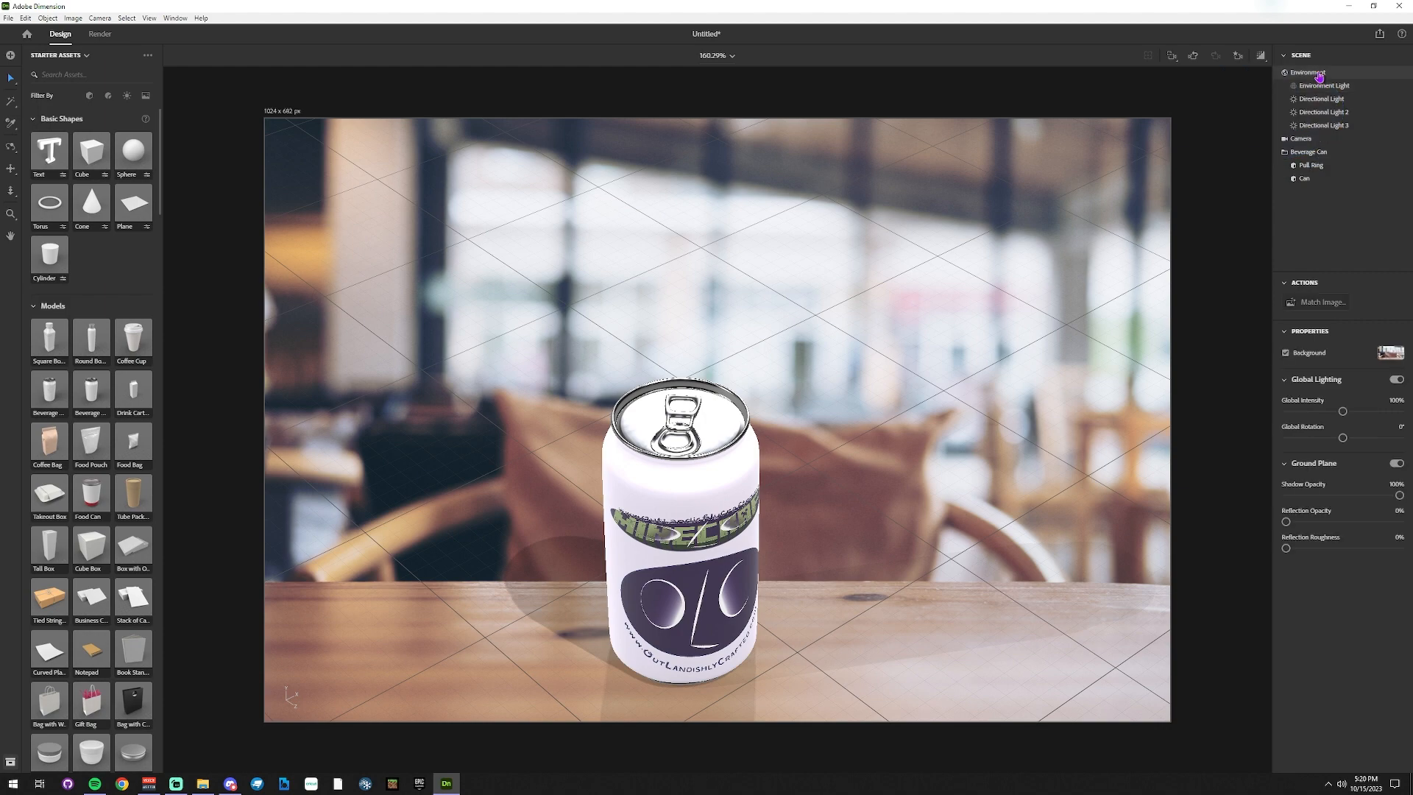
click(1323, 302)
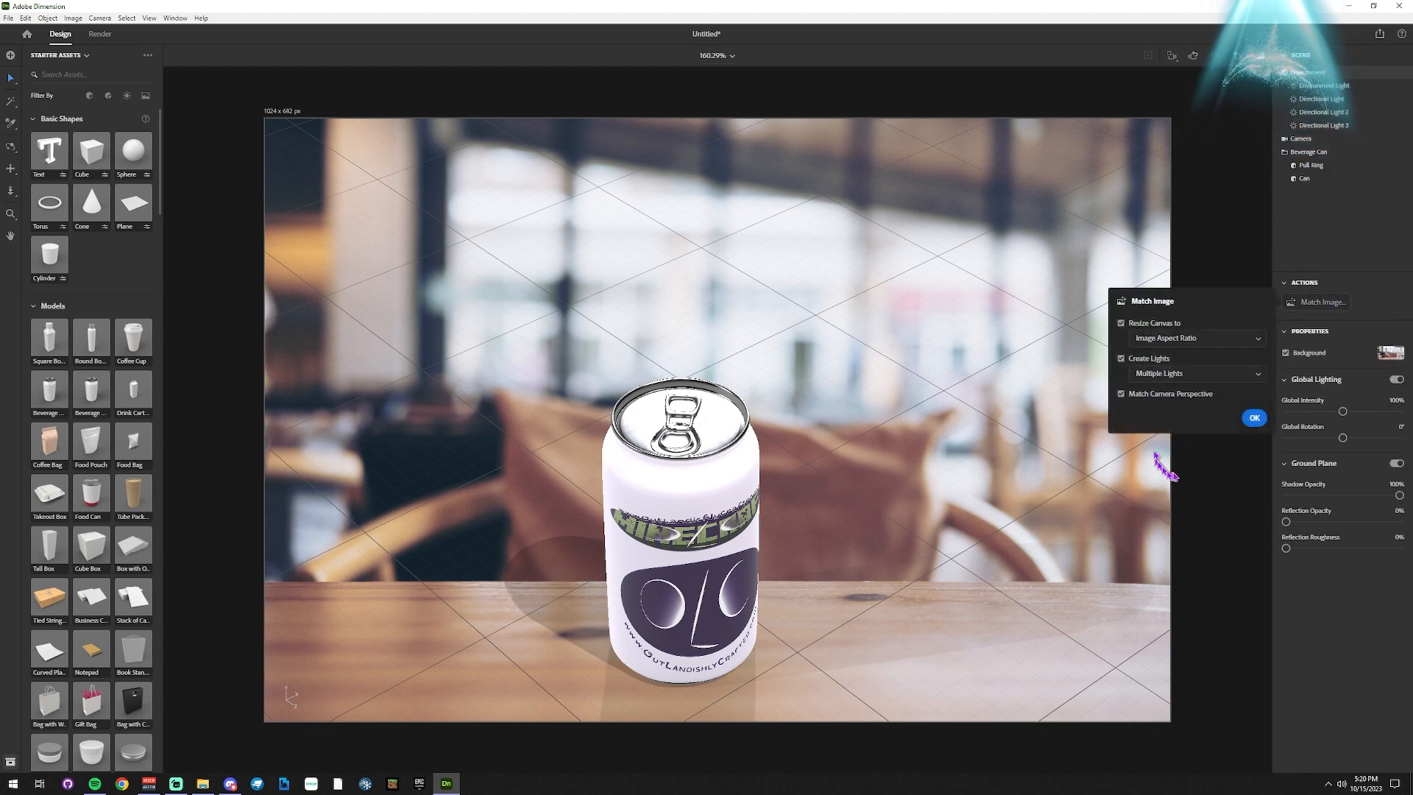
click(1255, 417)
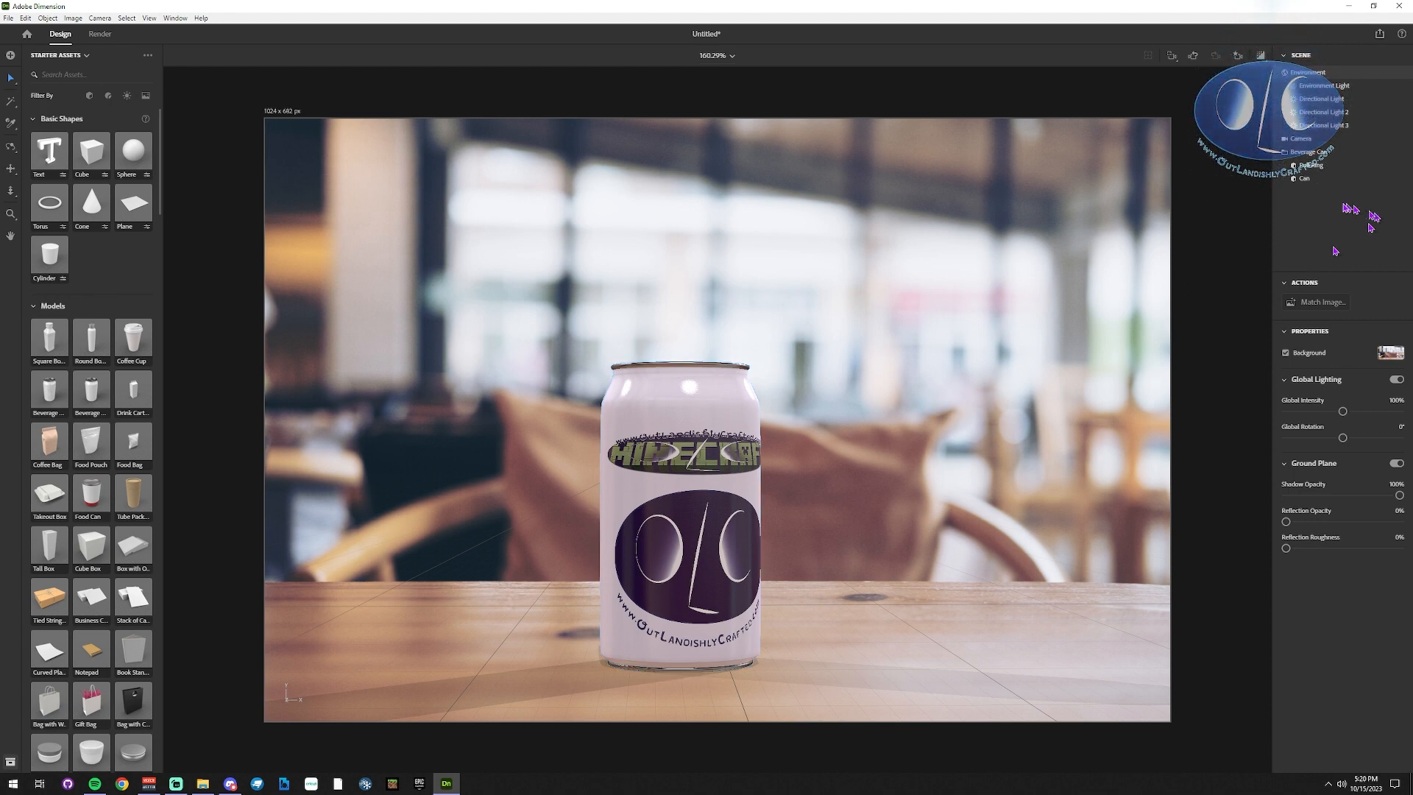
Stretch the title decal on the can to about 14.4% in Y and move it slightly up, above the OLC logo.
click(1320, 166)
click(1318, 178)
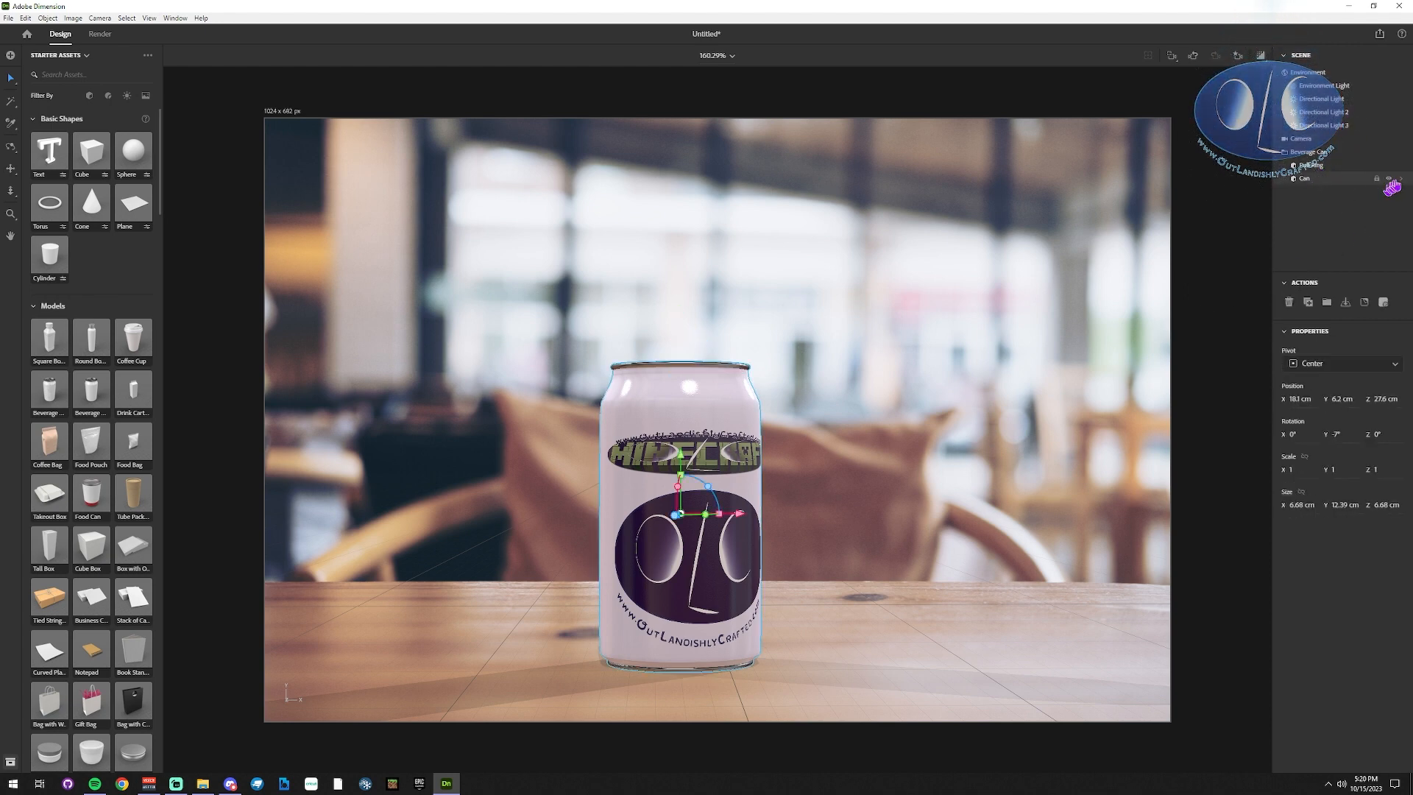
click(1401, 178)
click(1332, 118)
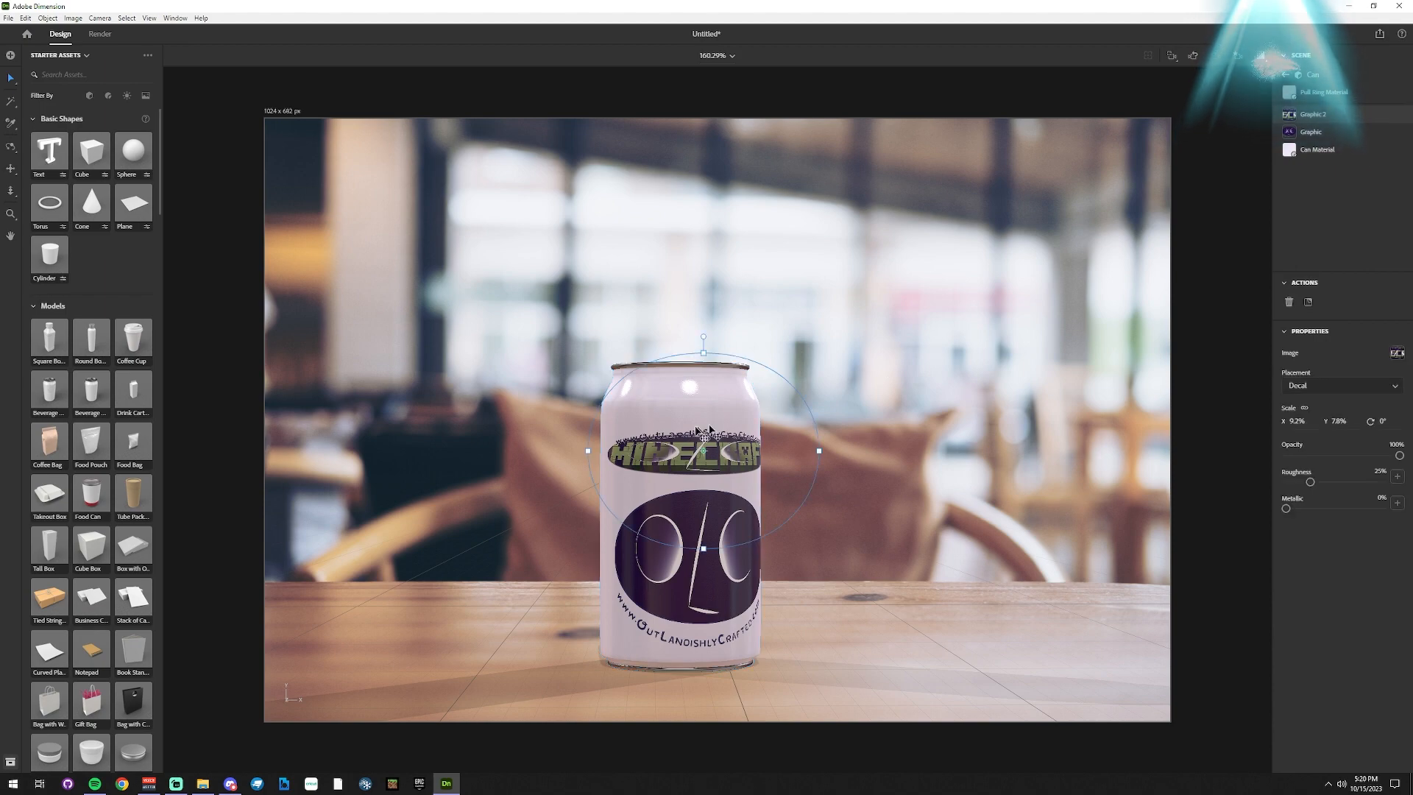
drag(705, 340, 704, 271)
drag(709, 458, 704, 429)
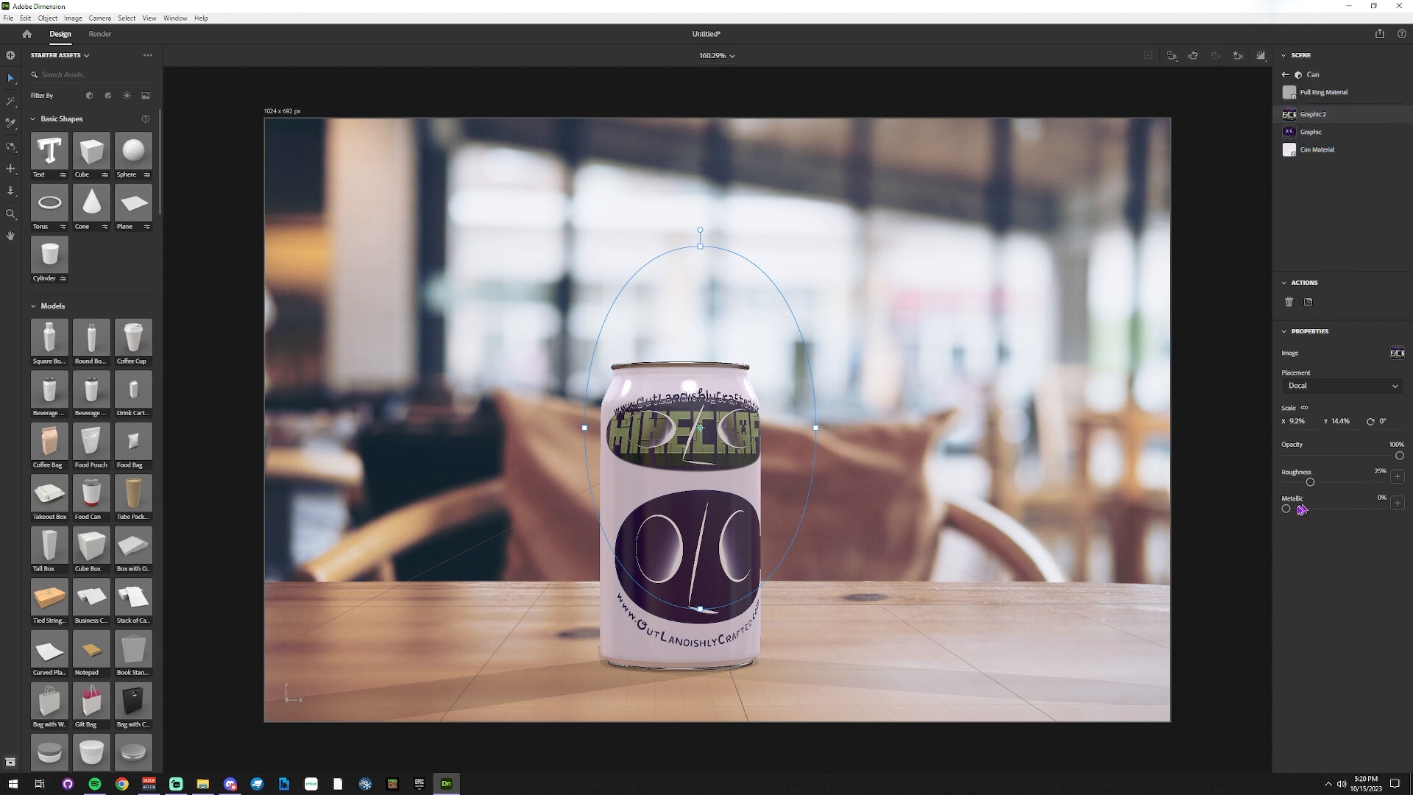
Set the title decal to 4% roughness and 13% metallic, and the OLC logo decal to 2% roughness and 3% metallic.
mouse_move(1301, 509)
mouse_down()
mouse_move(1389, 512)
mouse_move(1264, 506)
mouse_move(1362, 482)
mouse_move(1292, 486)
mouse_up()
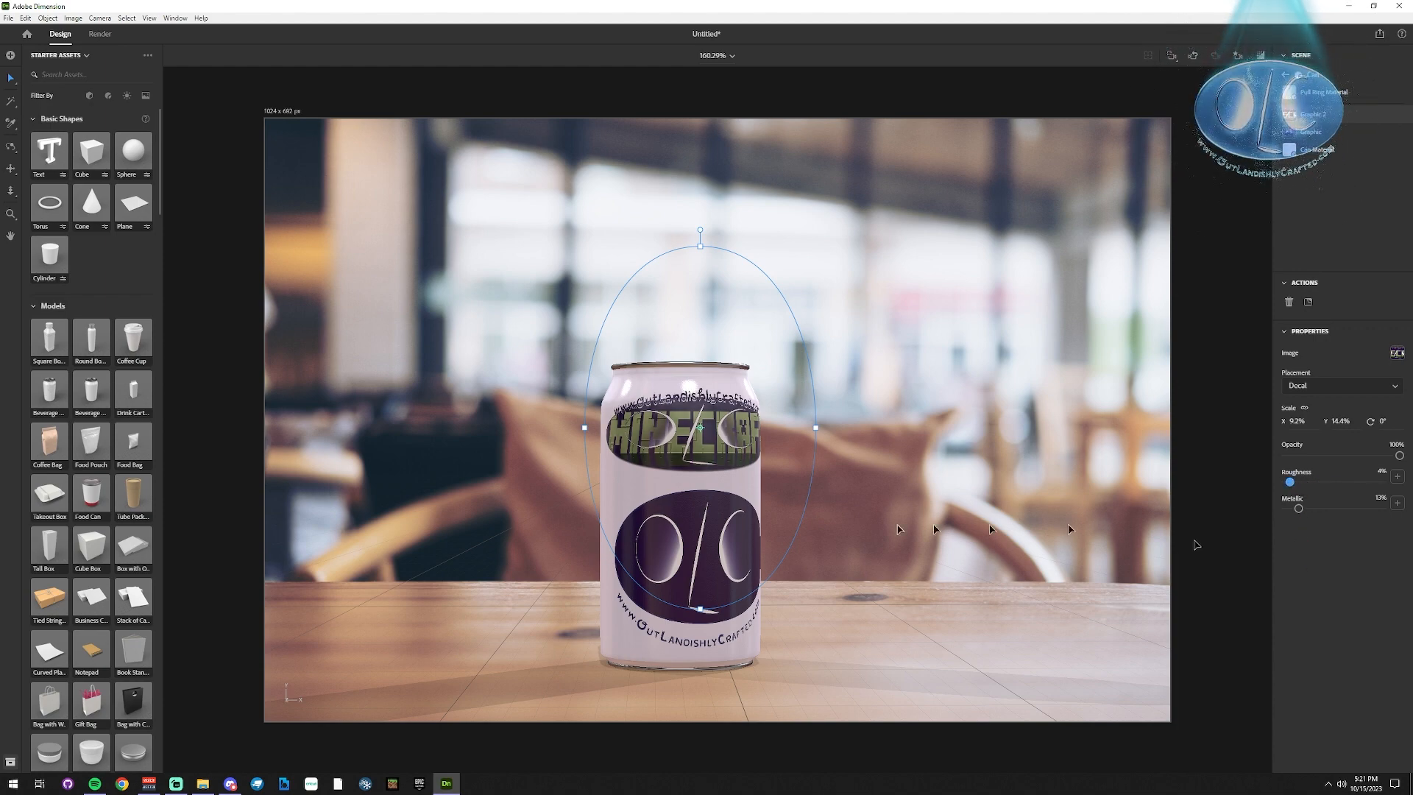
click(1310, 131)
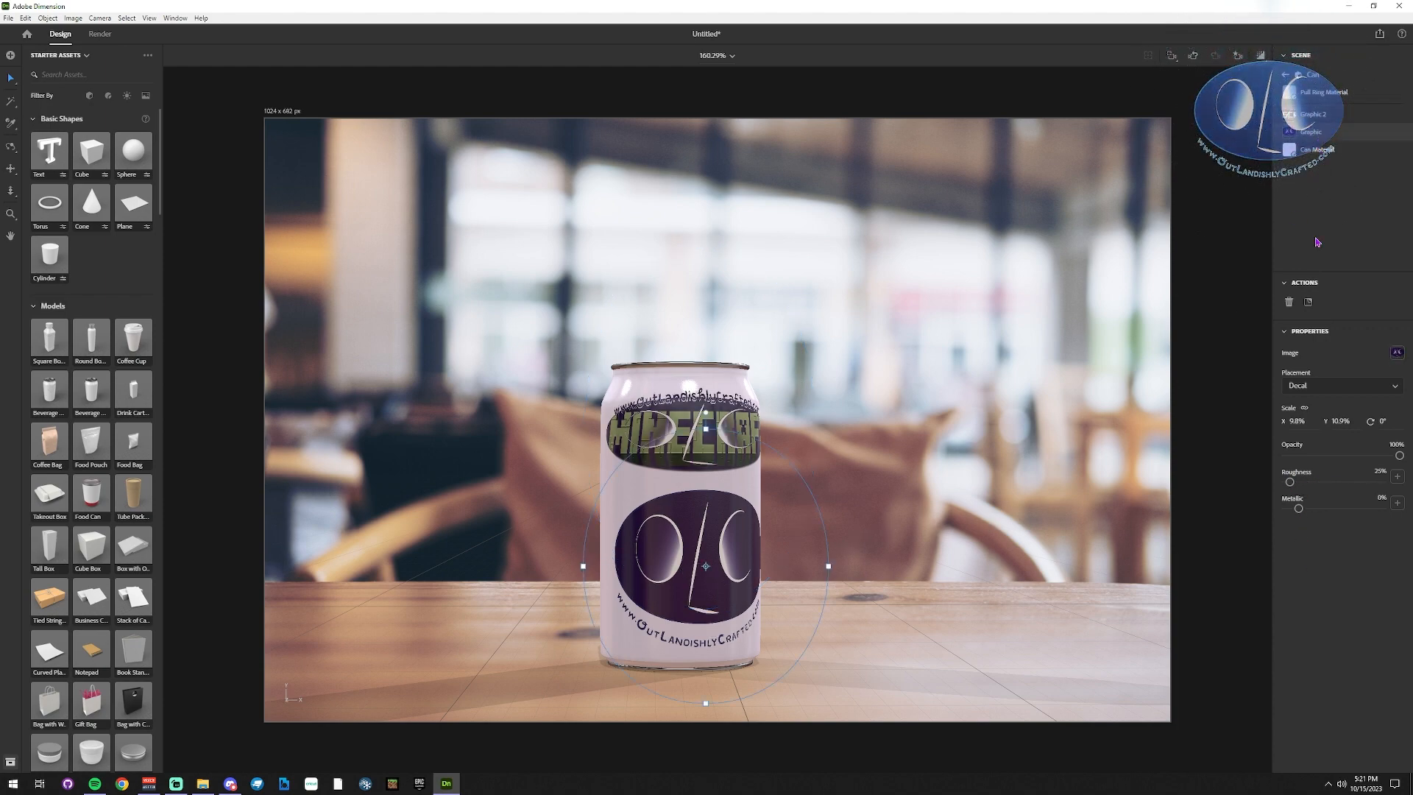
mouse_move(1298, 508)
mouse_down()
mouse_move(1334, 509)
mouse_move(1285, 510)
mouse_move(1297, 484)
mouse_up()
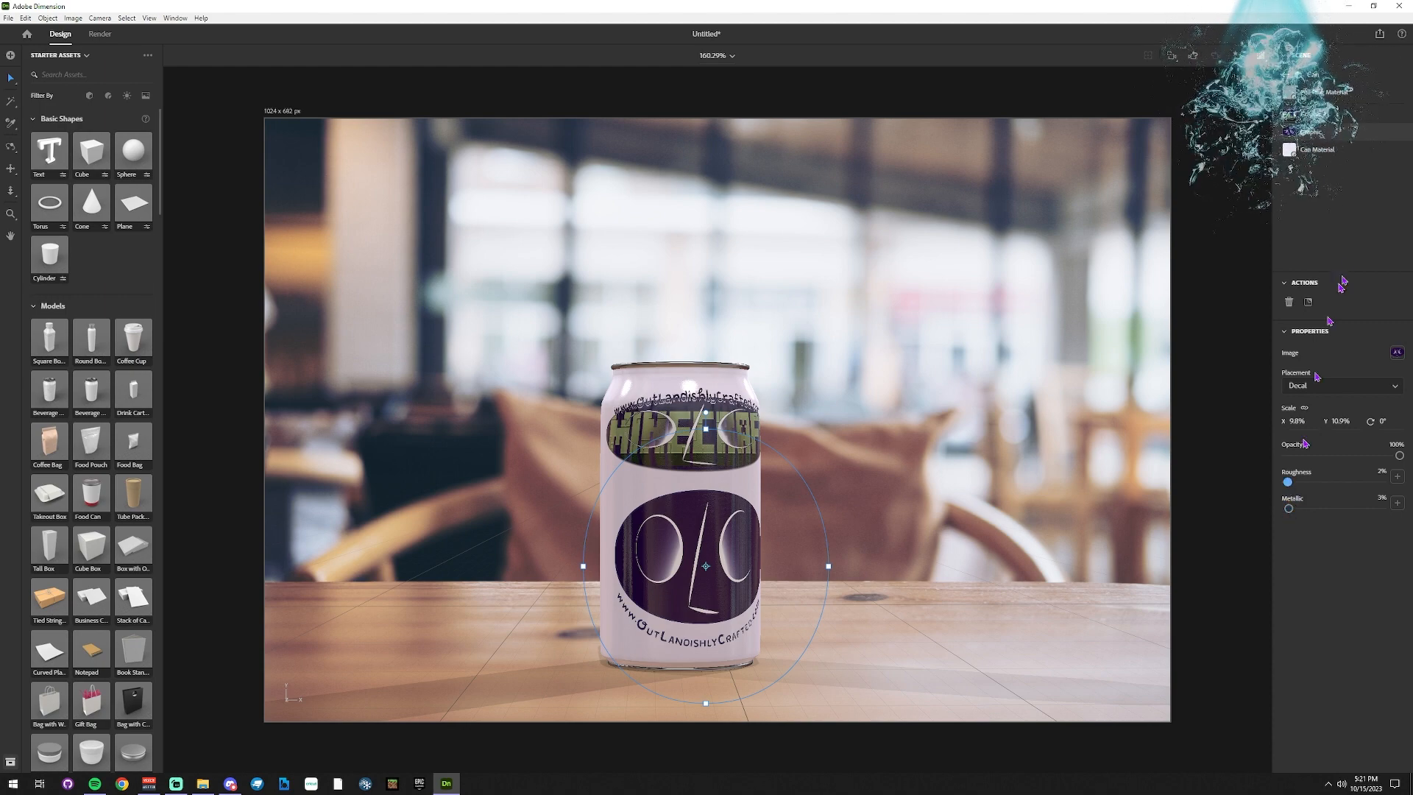
Try the Studio Panels Light preset on the Environment Light, and replace it with the Studio Low Key Light preset.
click(1289, 75)
click(1317, 86)
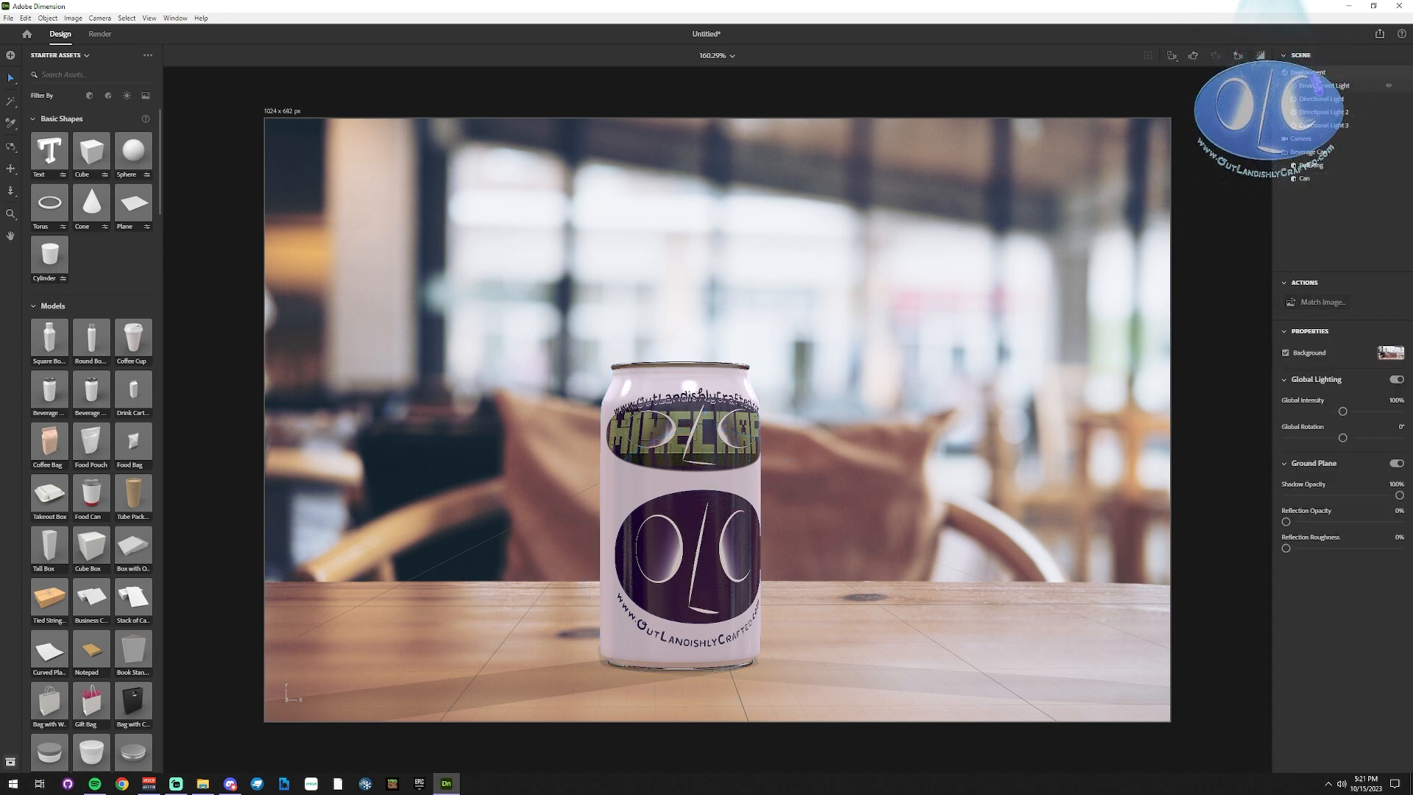
scroll(81, 589, down, 20)
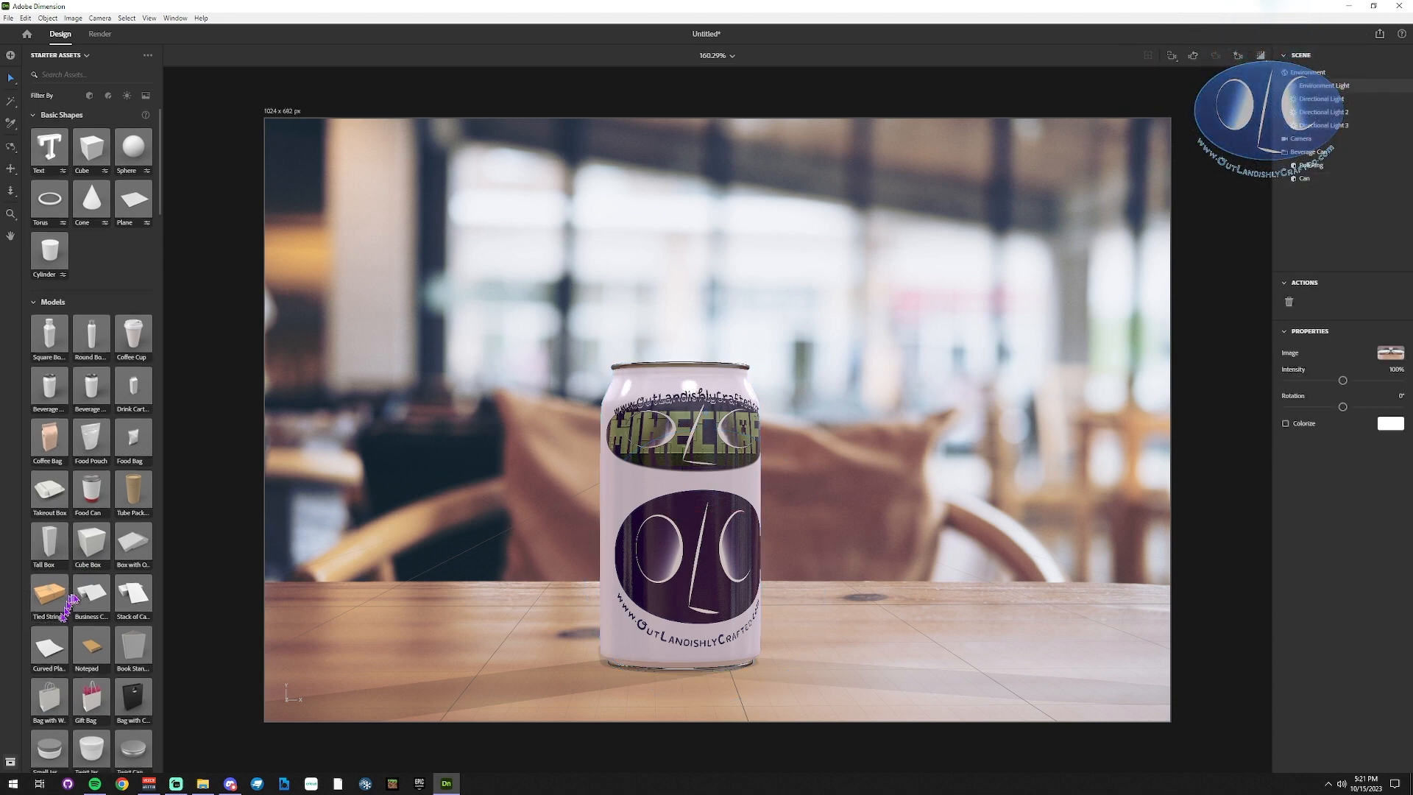
scroll(76, 610, down, 20)
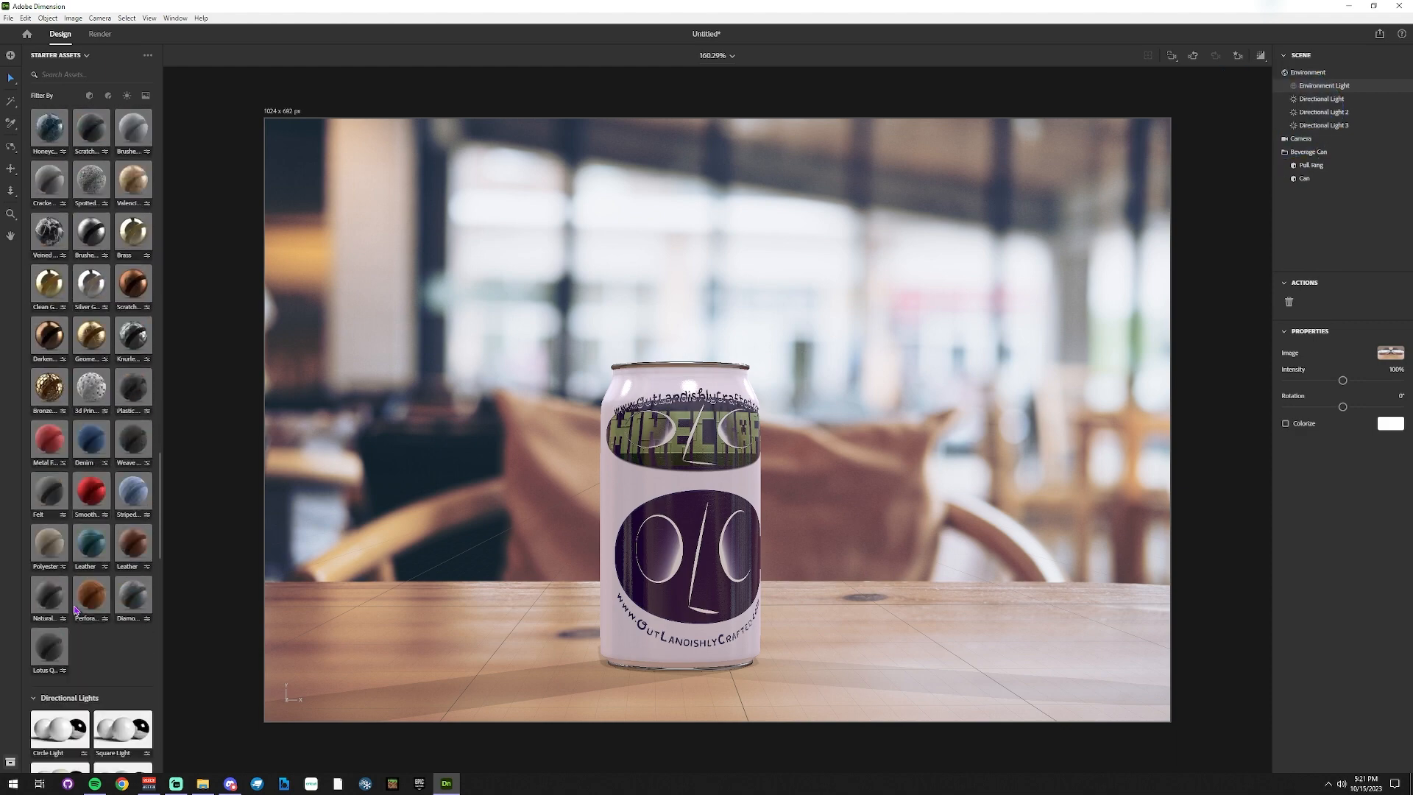
scroll(74, 609, up, 5)
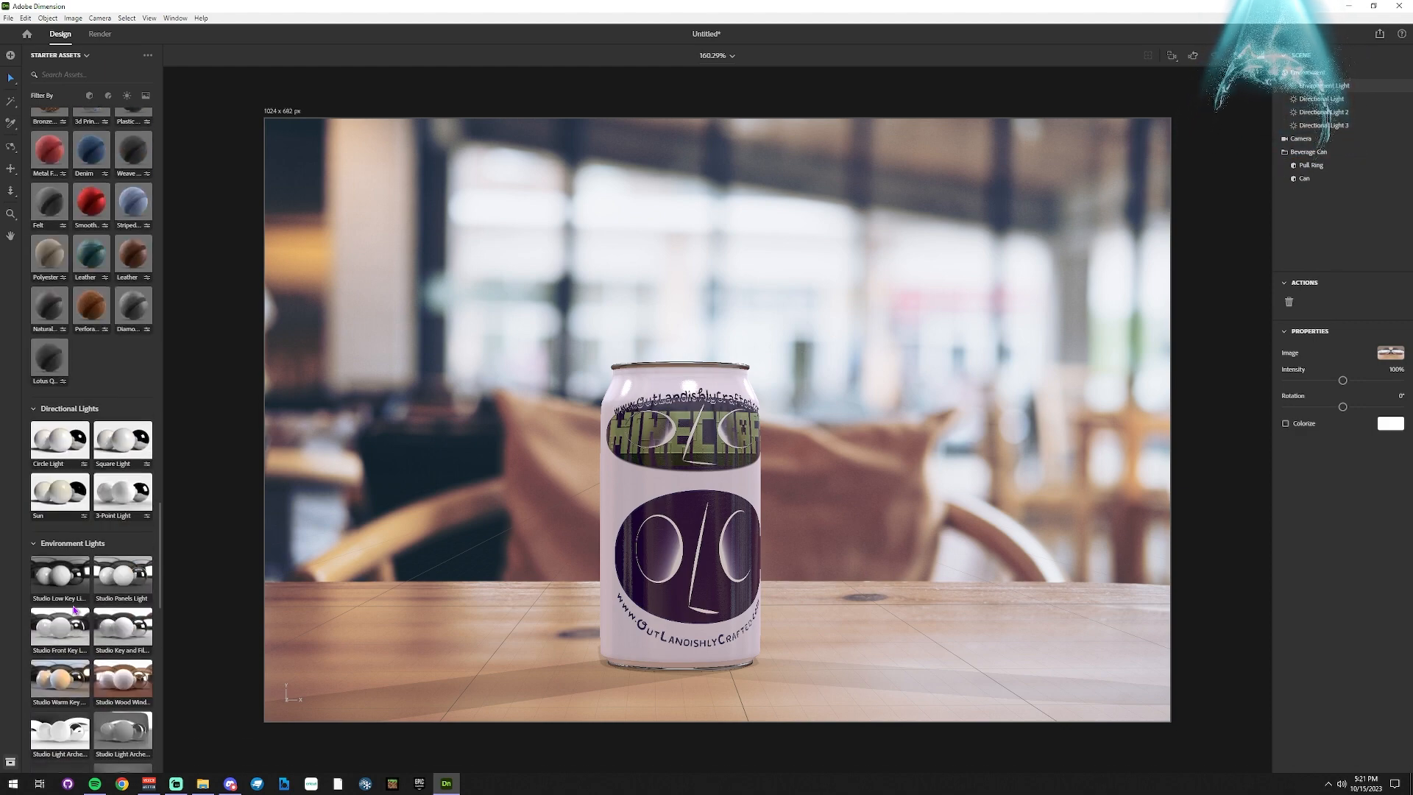
scroll(73, 588, down, 3)
scroll(81, 515, down, 3)
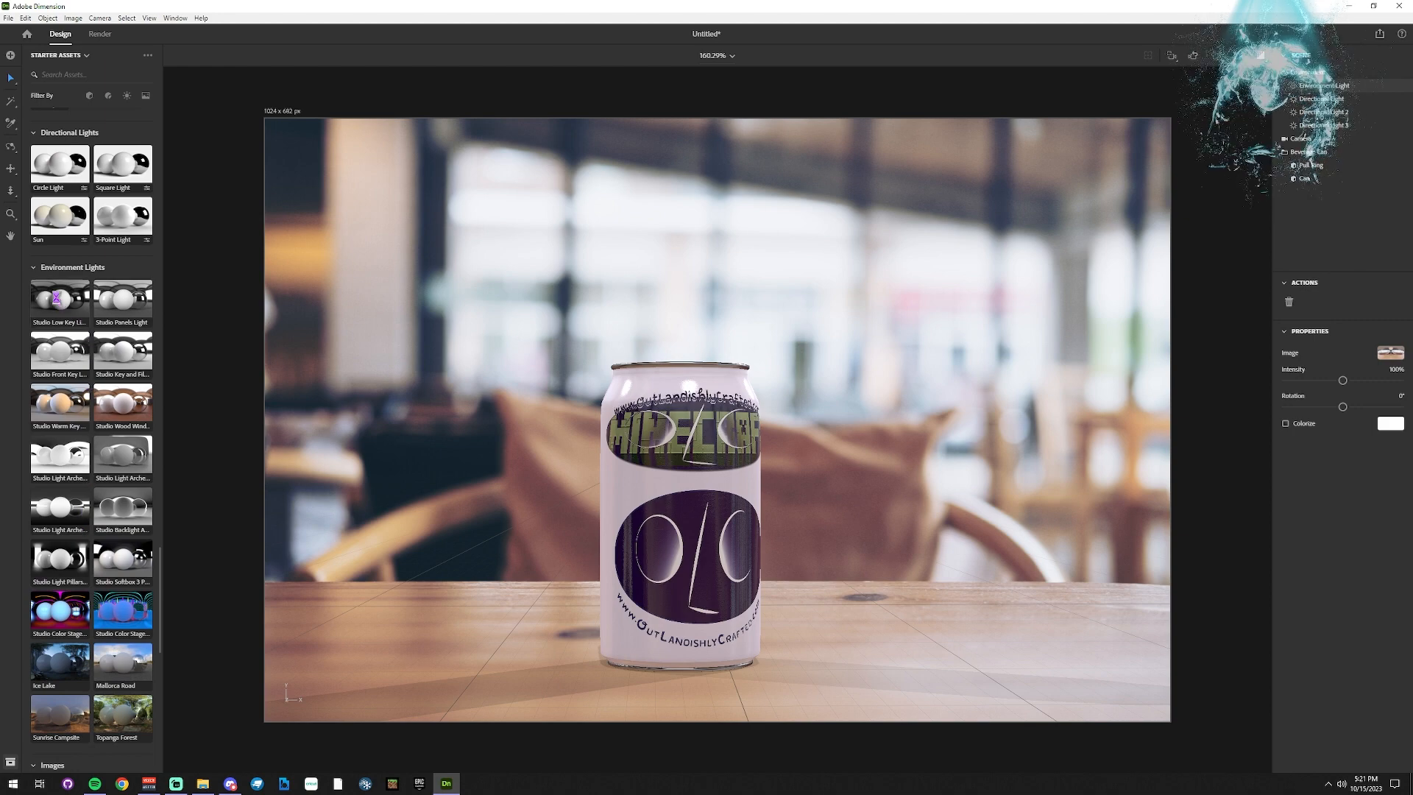
click(123, 300)
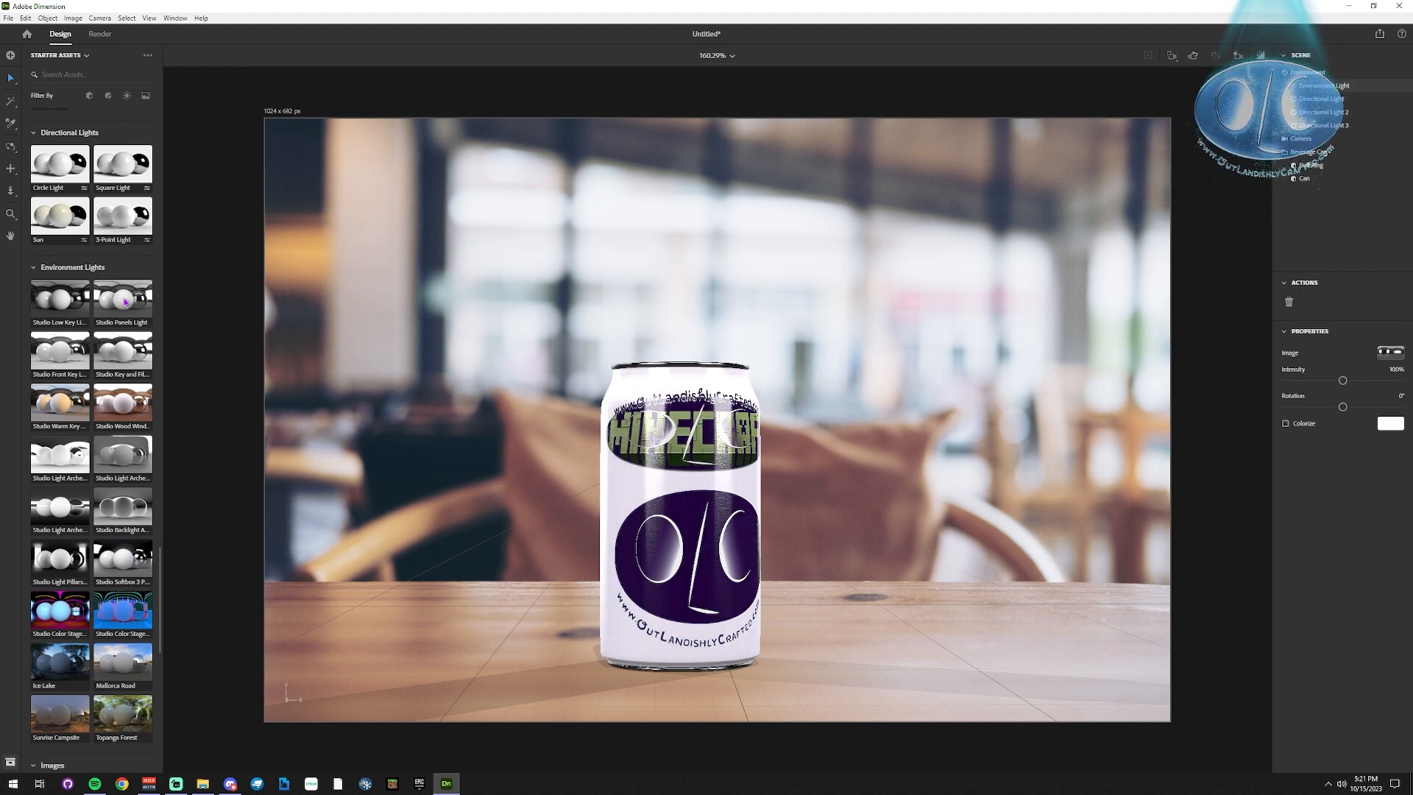
click(62, 322)
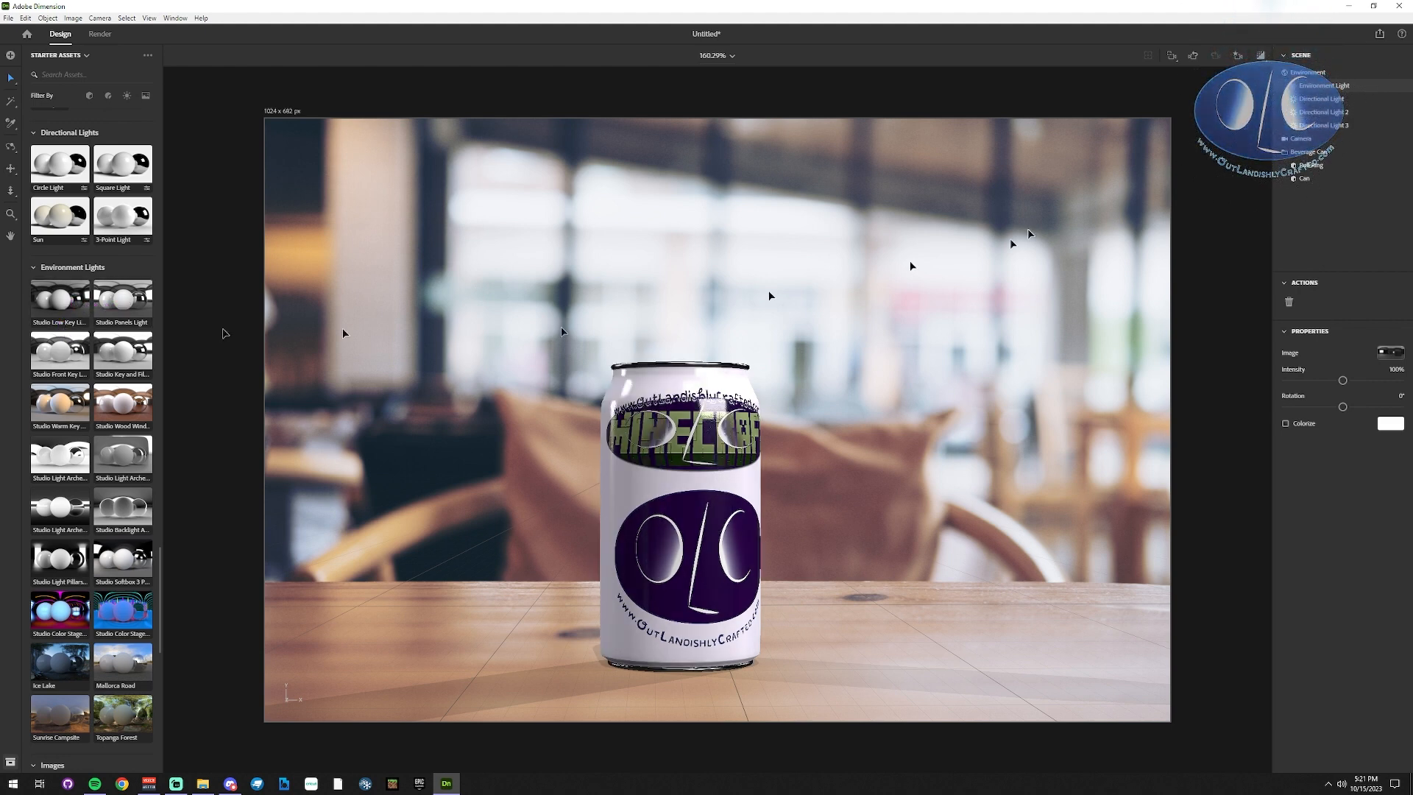
Try further studio presets such as Panels, Front Key and Softbox on the Environment Light, and return to Studio Low Key Light.
click(131, 301)
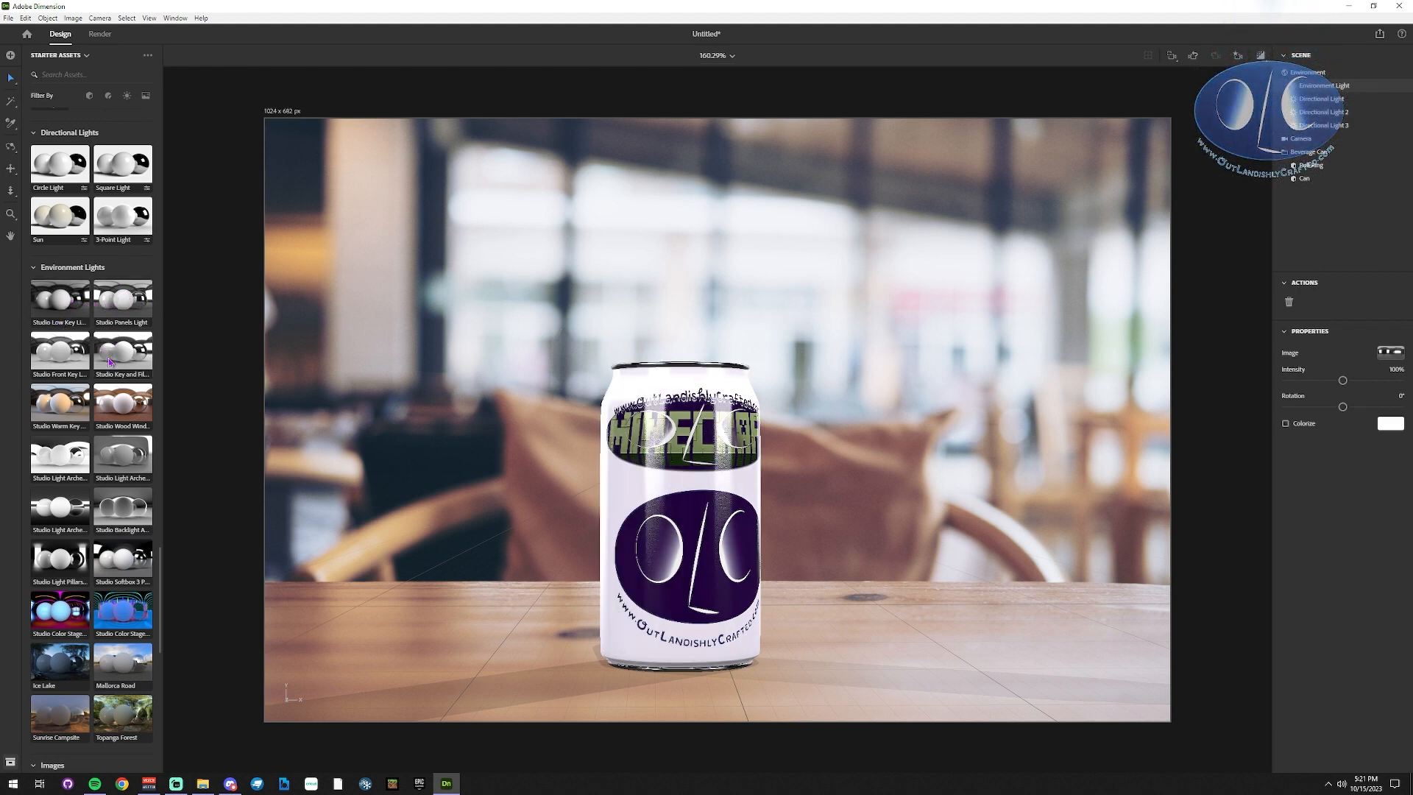
click(109, 360)
click(45, 356)
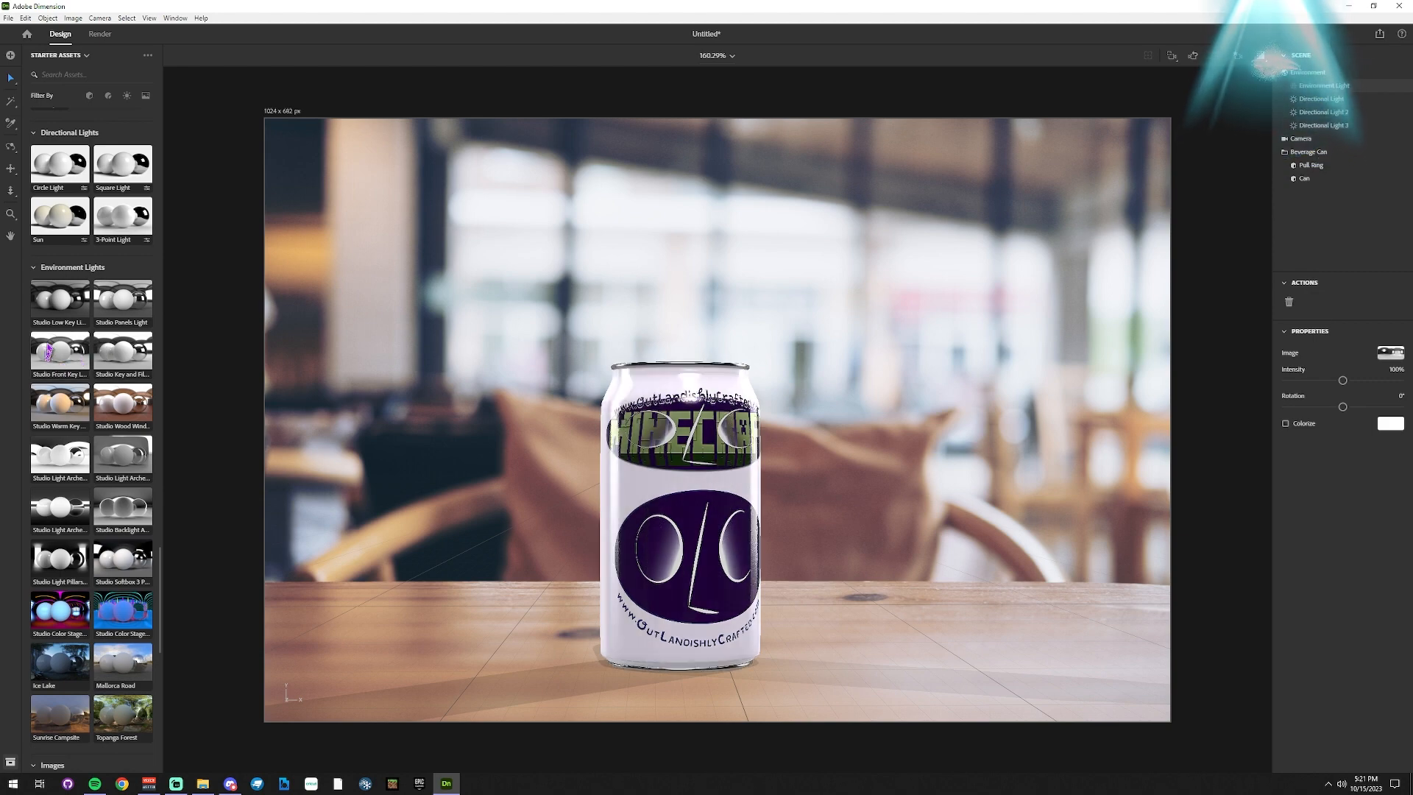
click(46, 404)
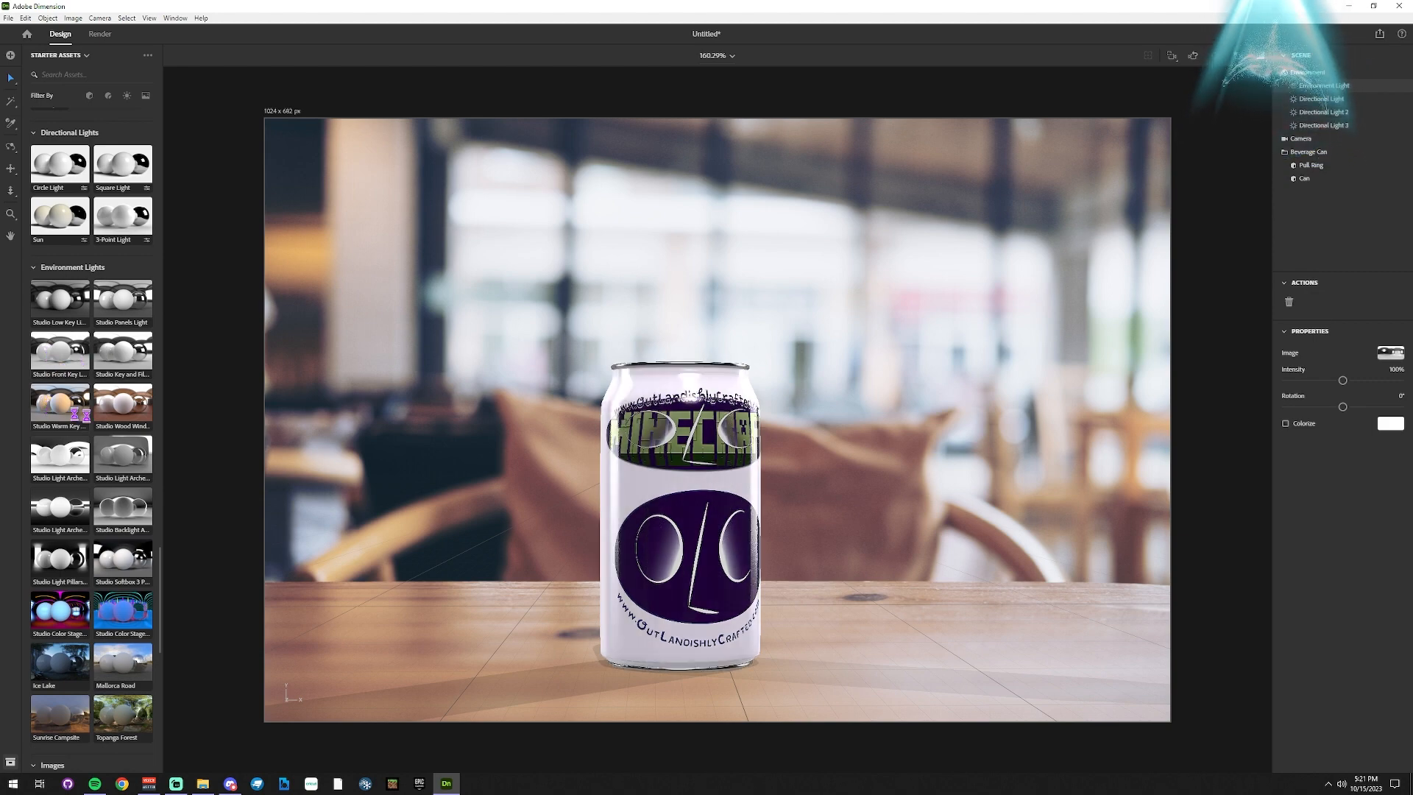
click(64, 460)
click(139, 511)
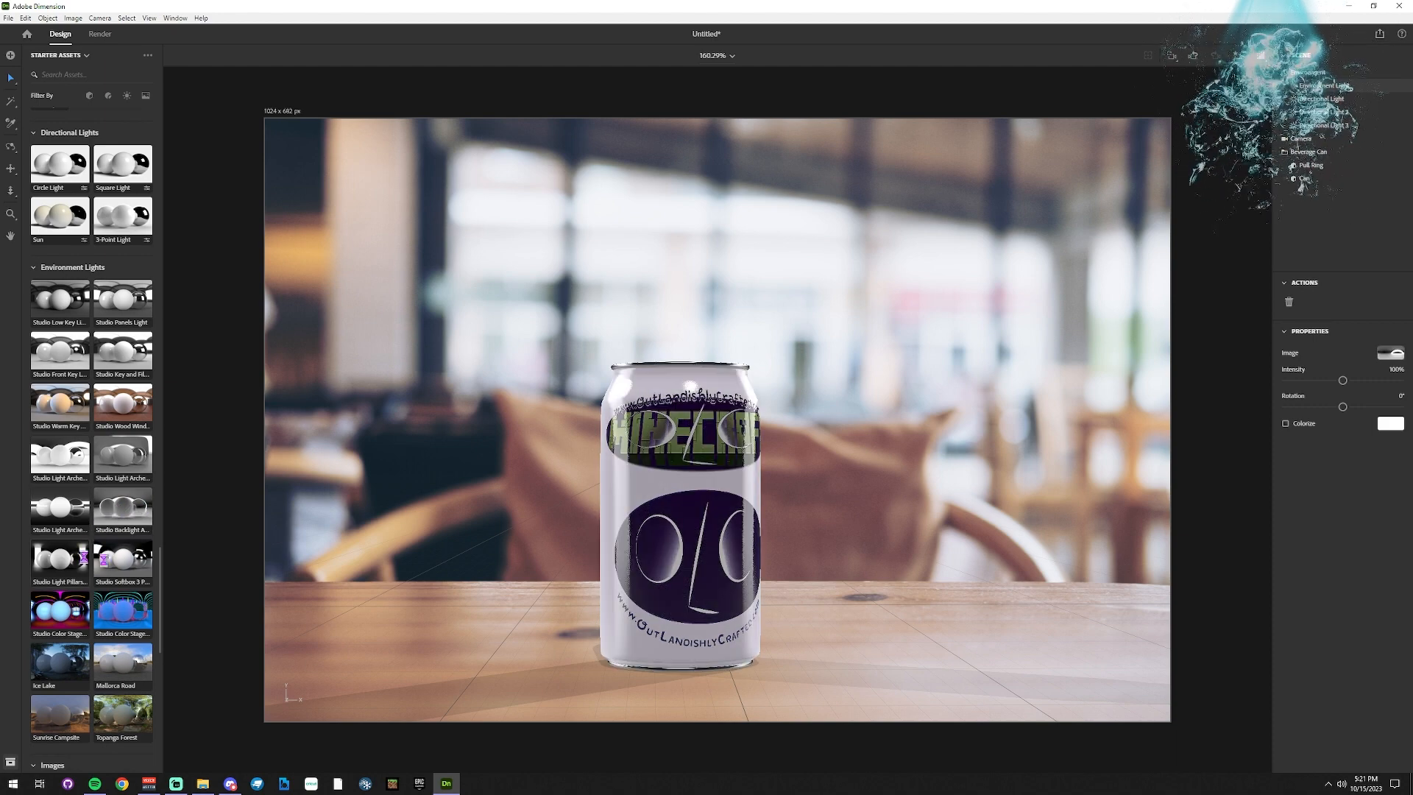
click(127, 566)
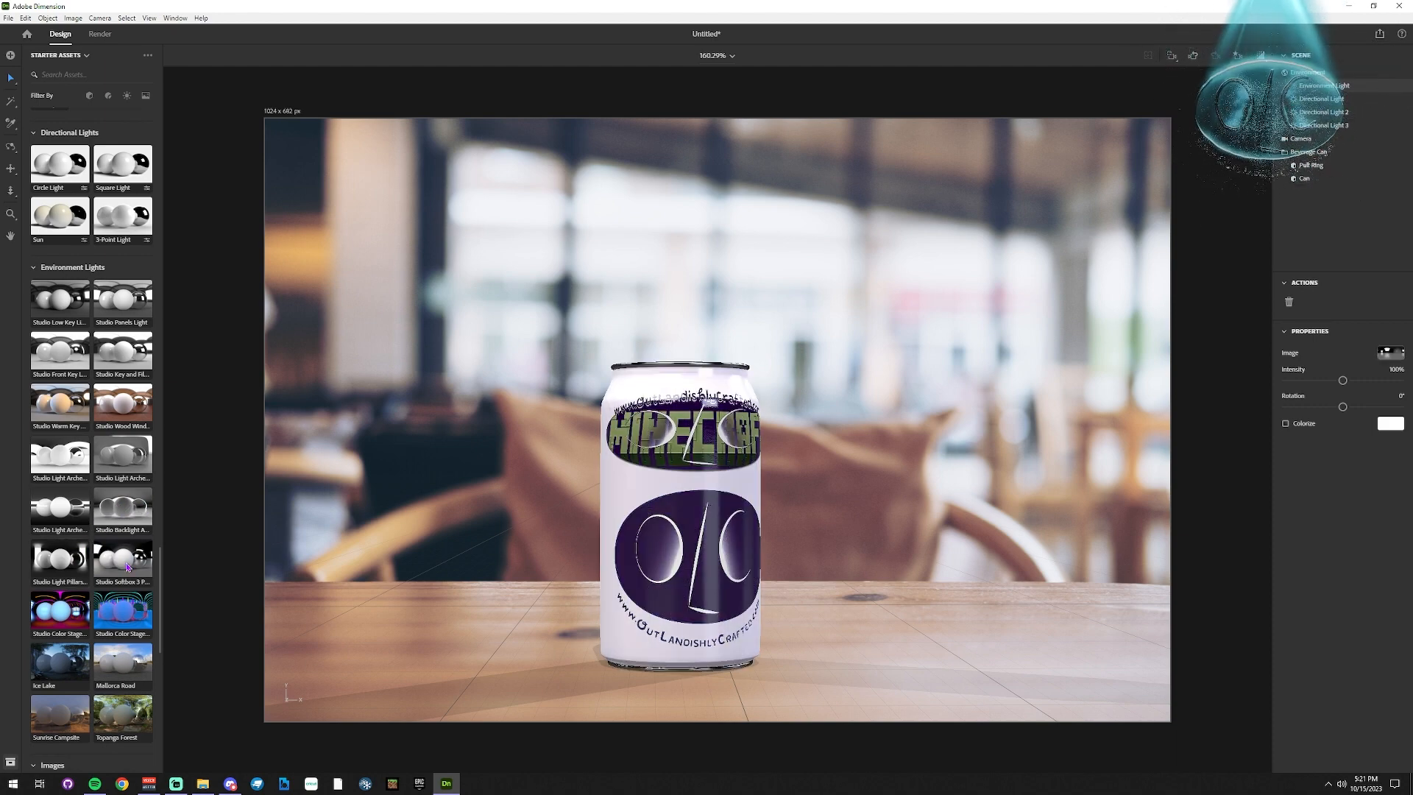
click(62, 297)
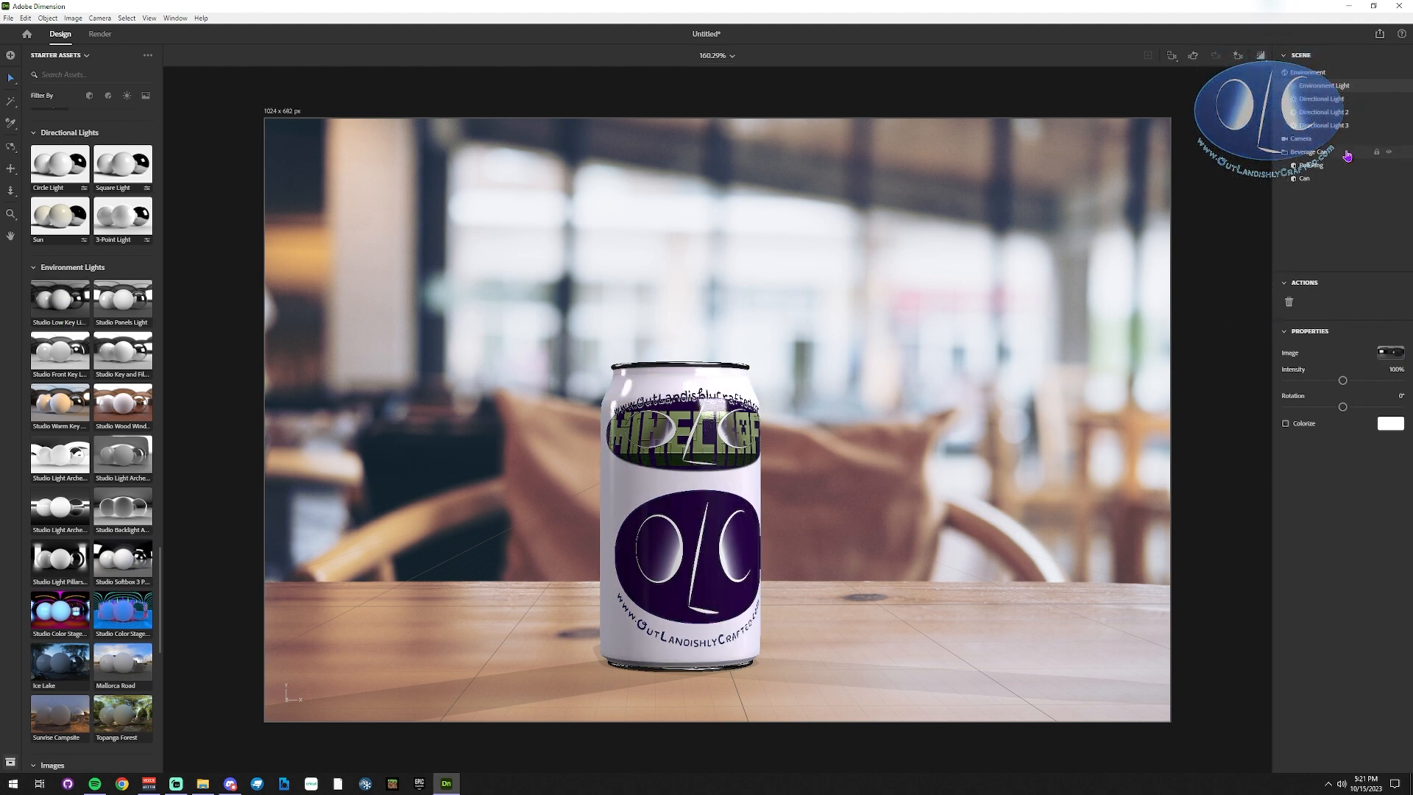
Examine the settings of the Environment Light and the three directional lights in the scene.
click(1323, 126)
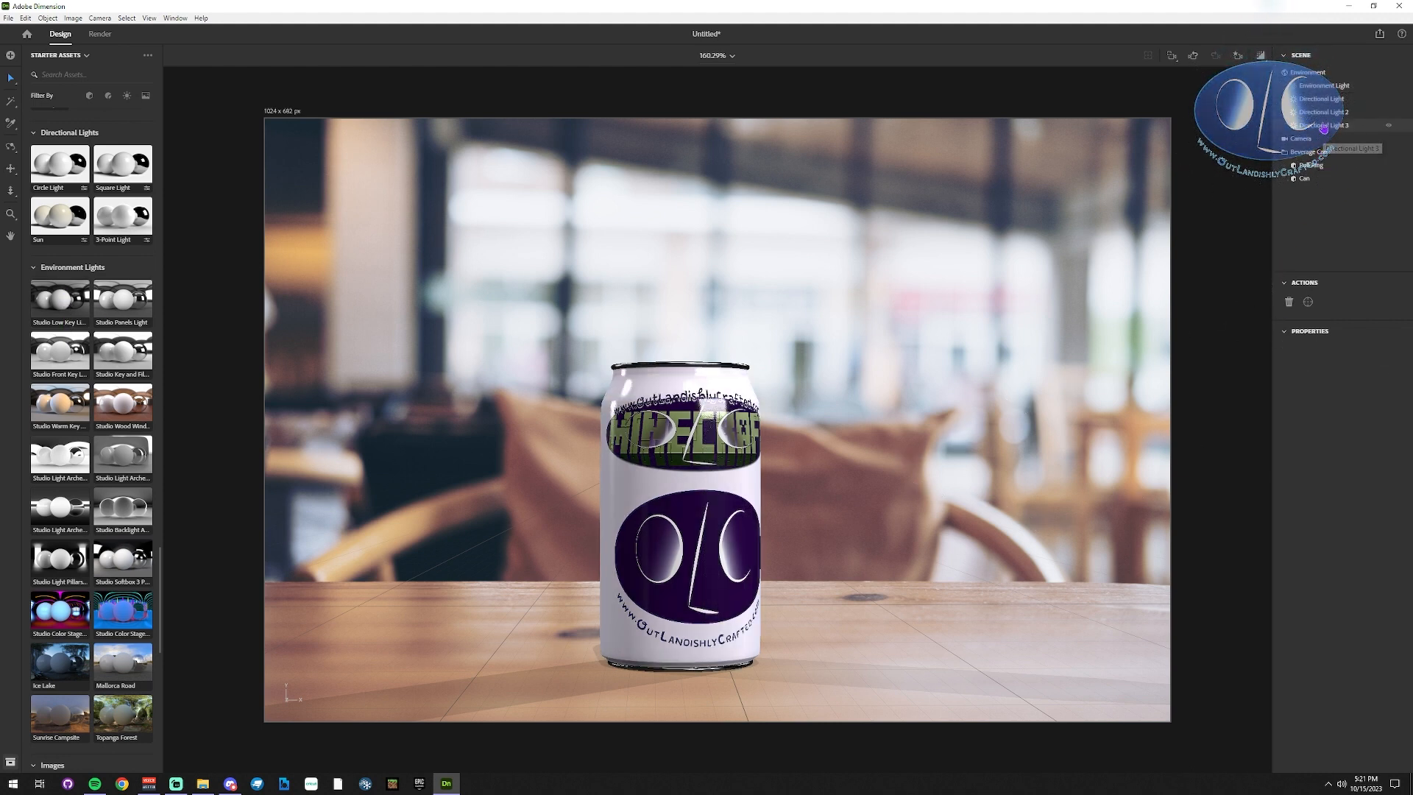
click(1319, 87)
click(1335, 100)
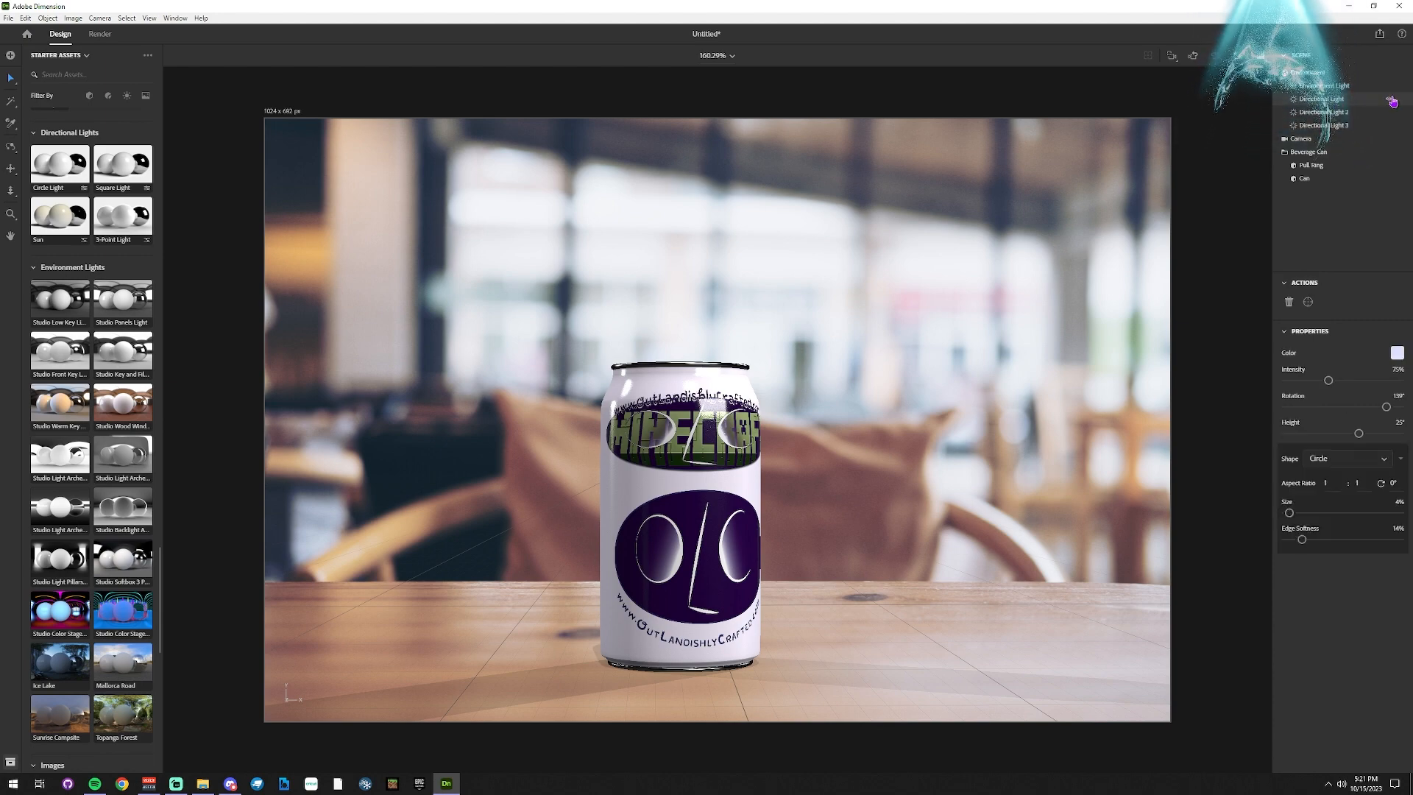
click(1371, 114)
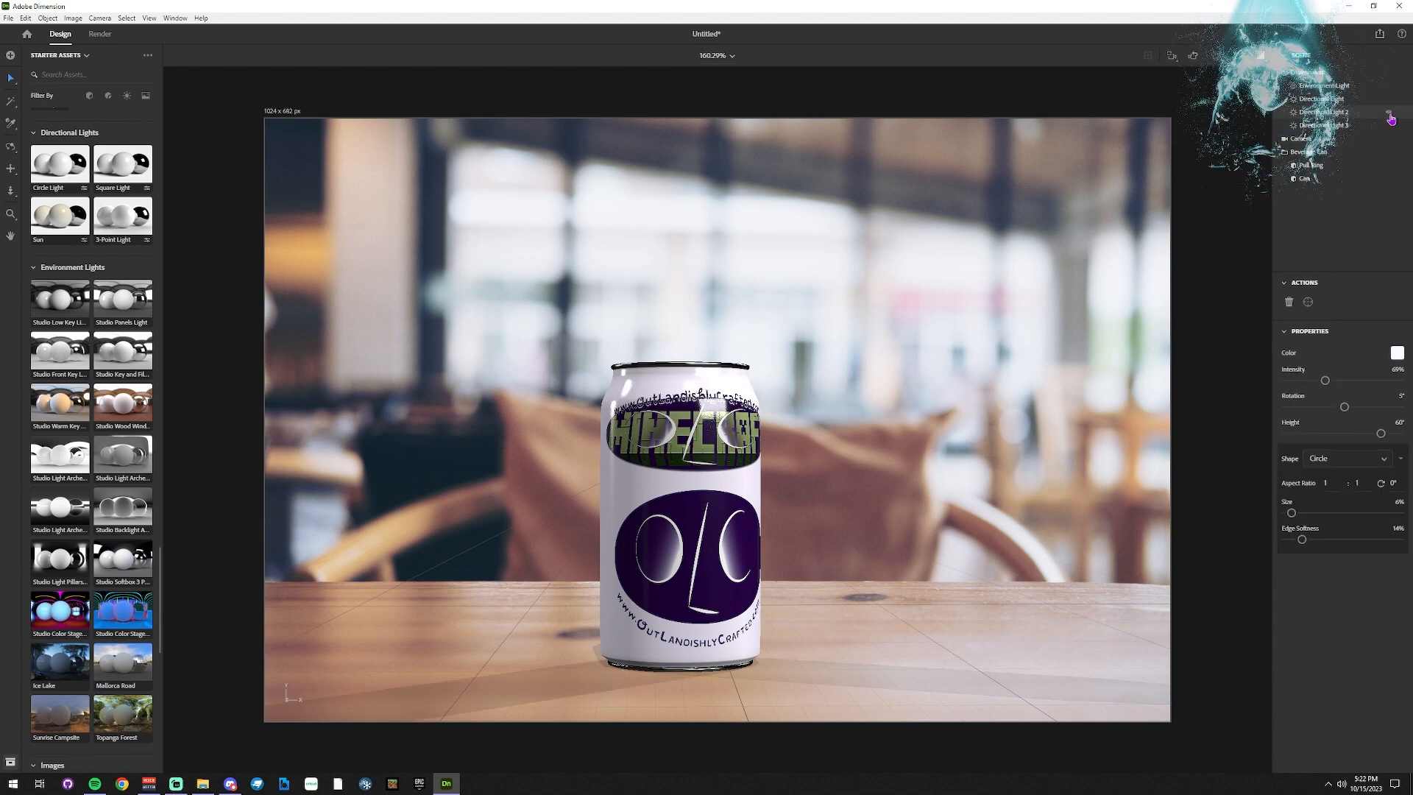
Check the settings of the third directional light.
click(1378, 126)
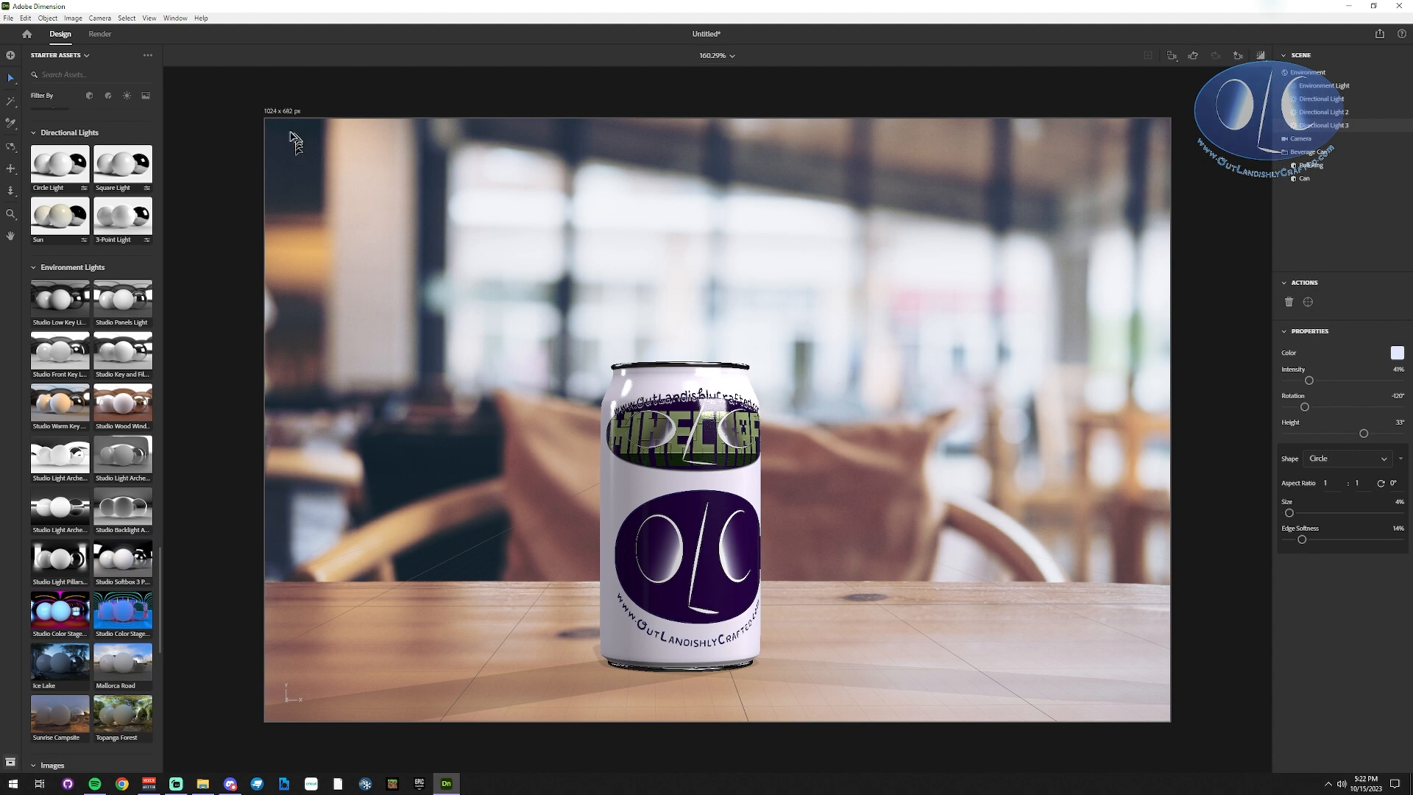
Name the render export olc_logo_minecraft and set its quality to High (Slow).
click(97, 37)
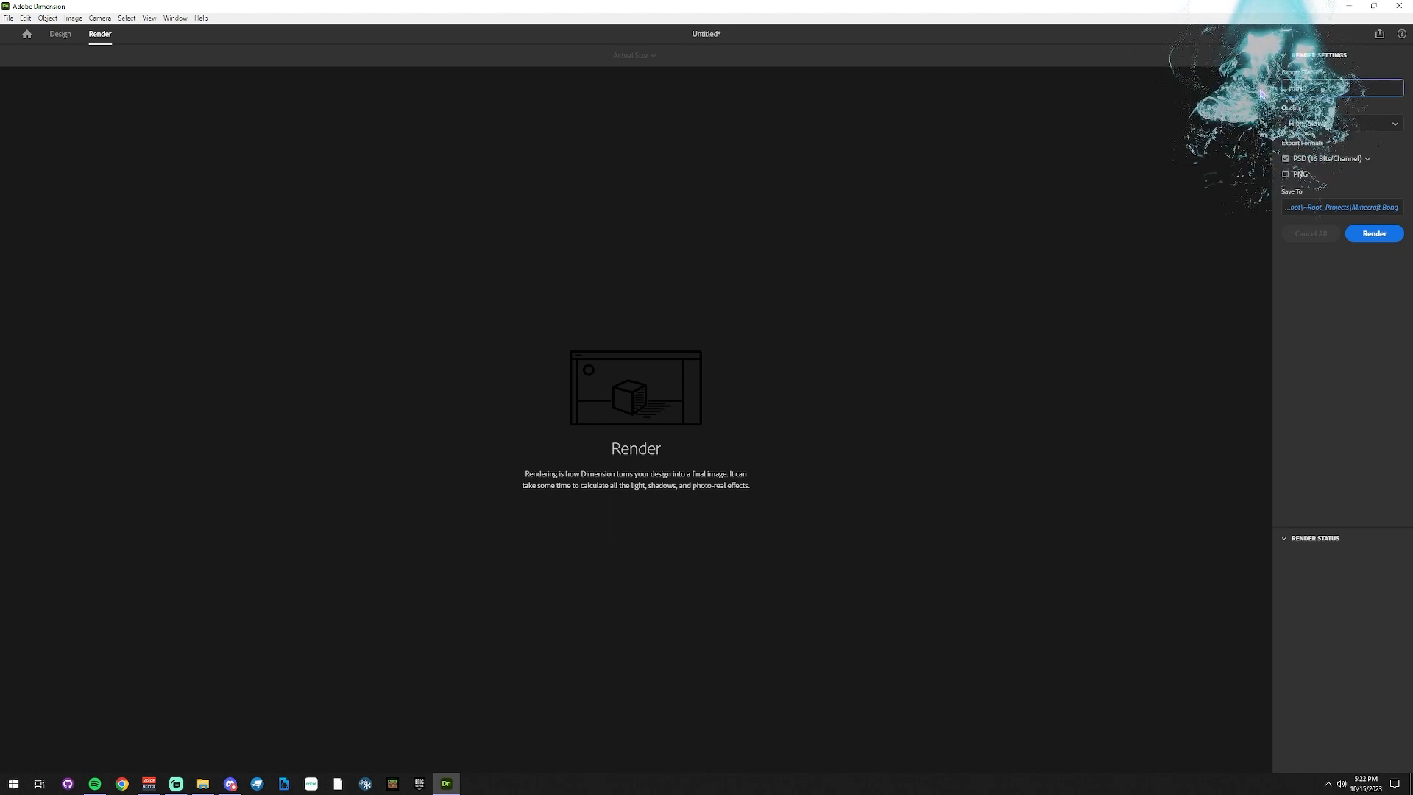
text(old)
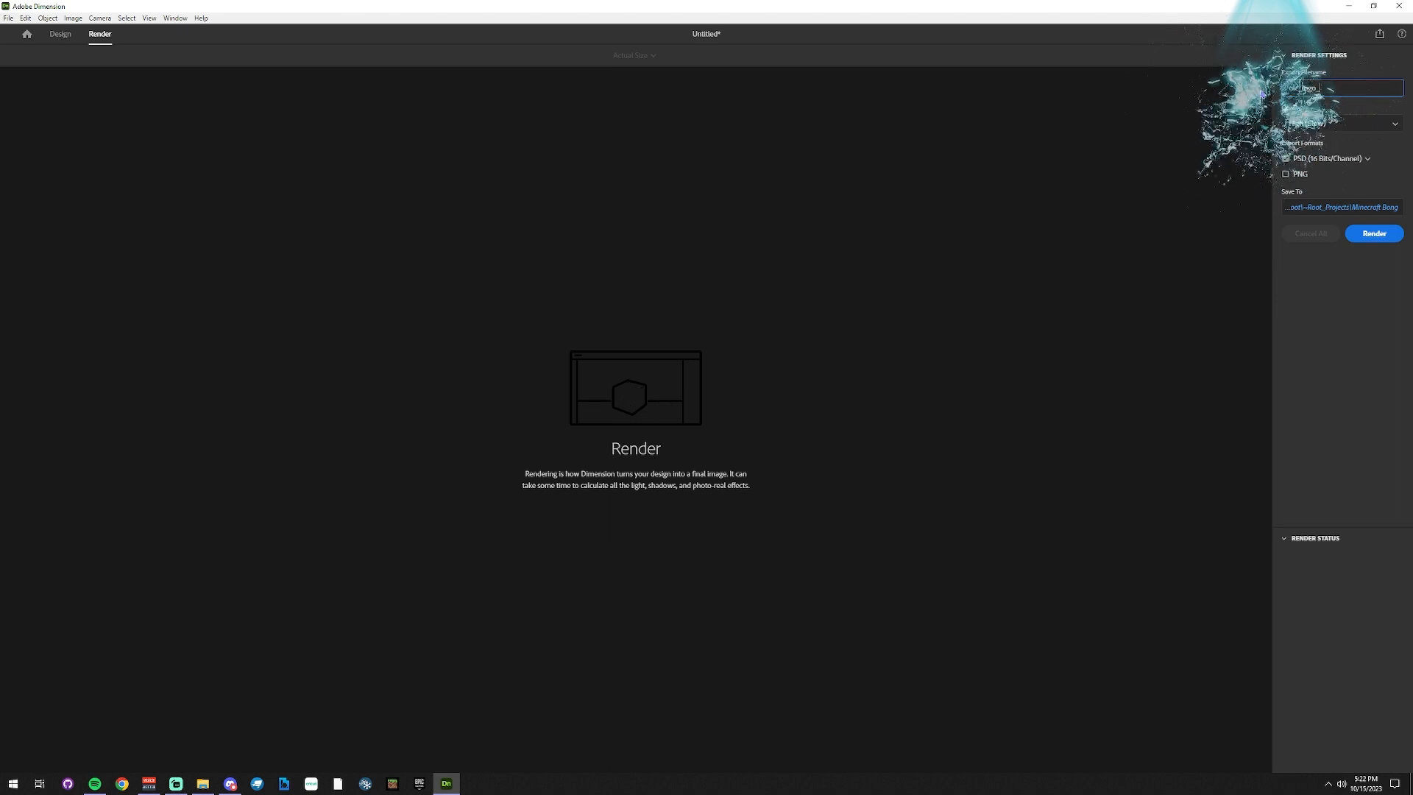
click(1356, 131)
click(1359, 126)
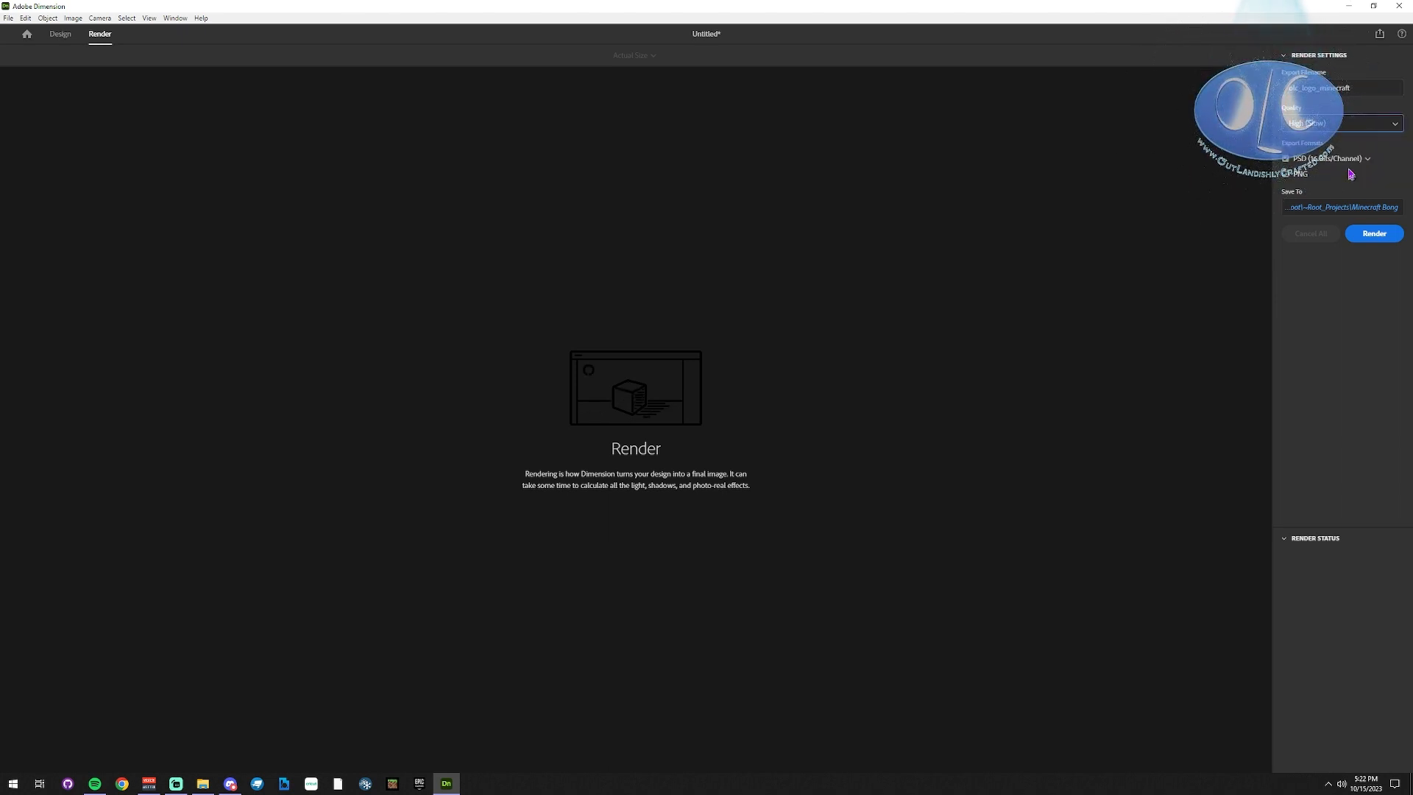
Render the scene to the Downloads folder with PNG as the only export format, leaving PSD out.
click(1286, 161)
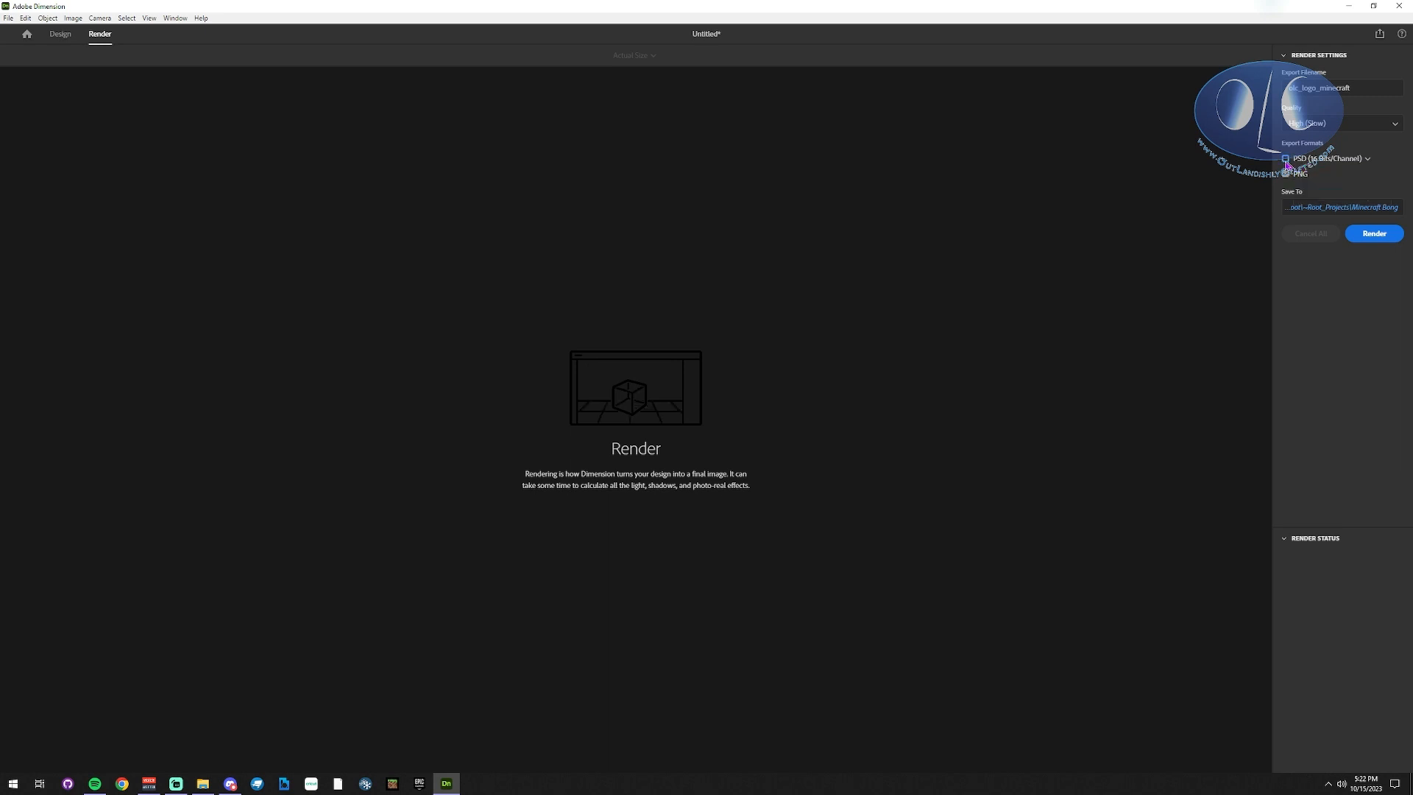
click(1366, 209)
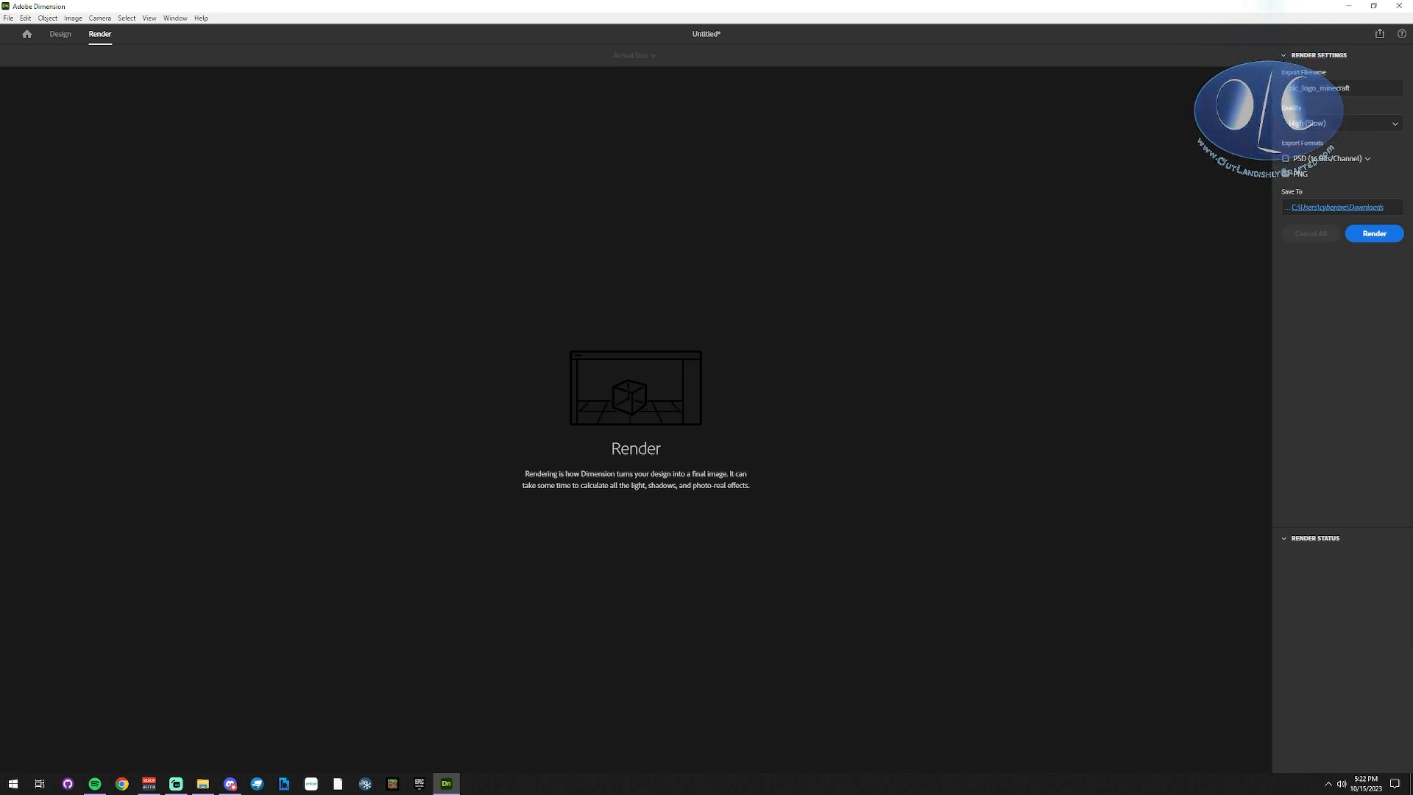
click(1374, 233)
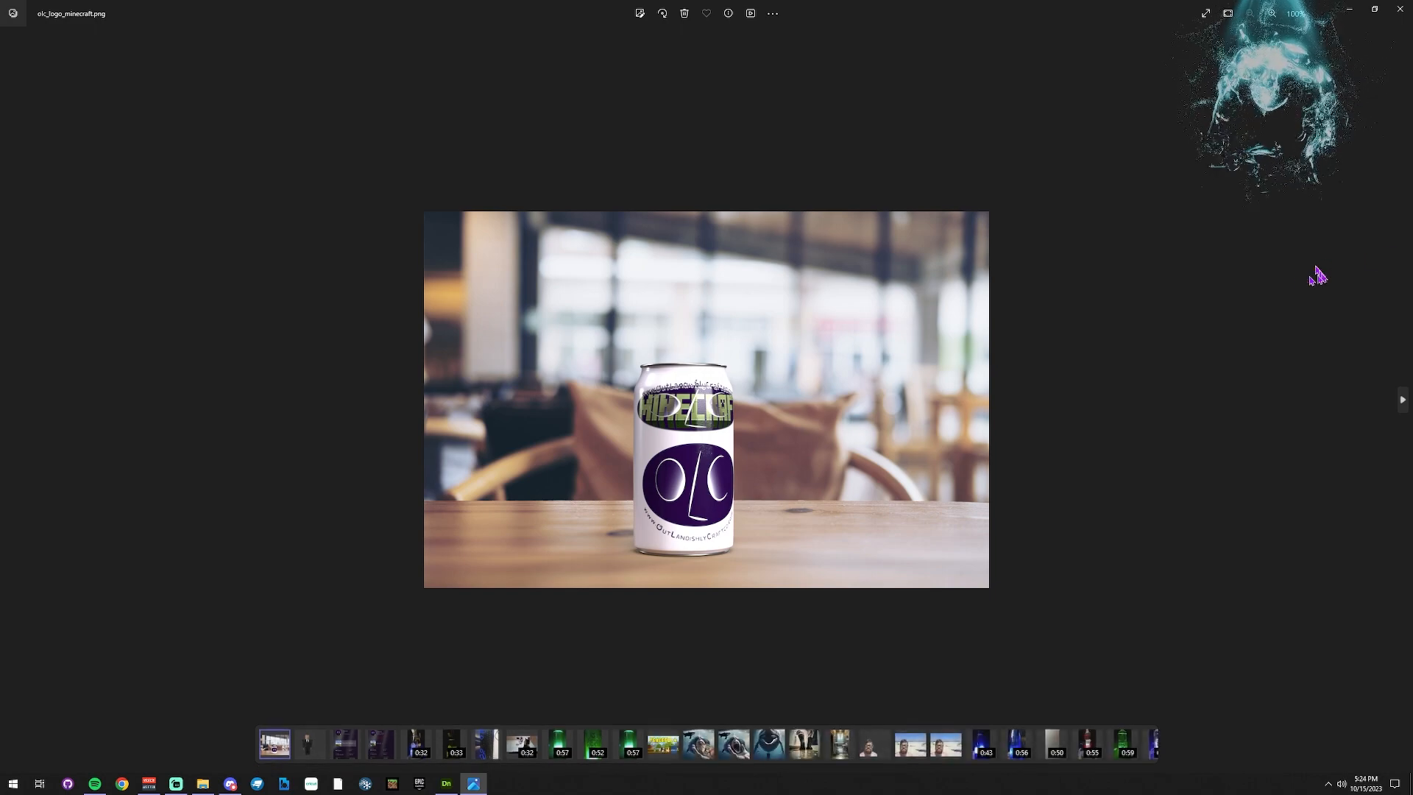
Inspect the rendered olc_logo_minecraft.png in an enlarged floating image viewer window, and close the viewer.
click(1374, 8)
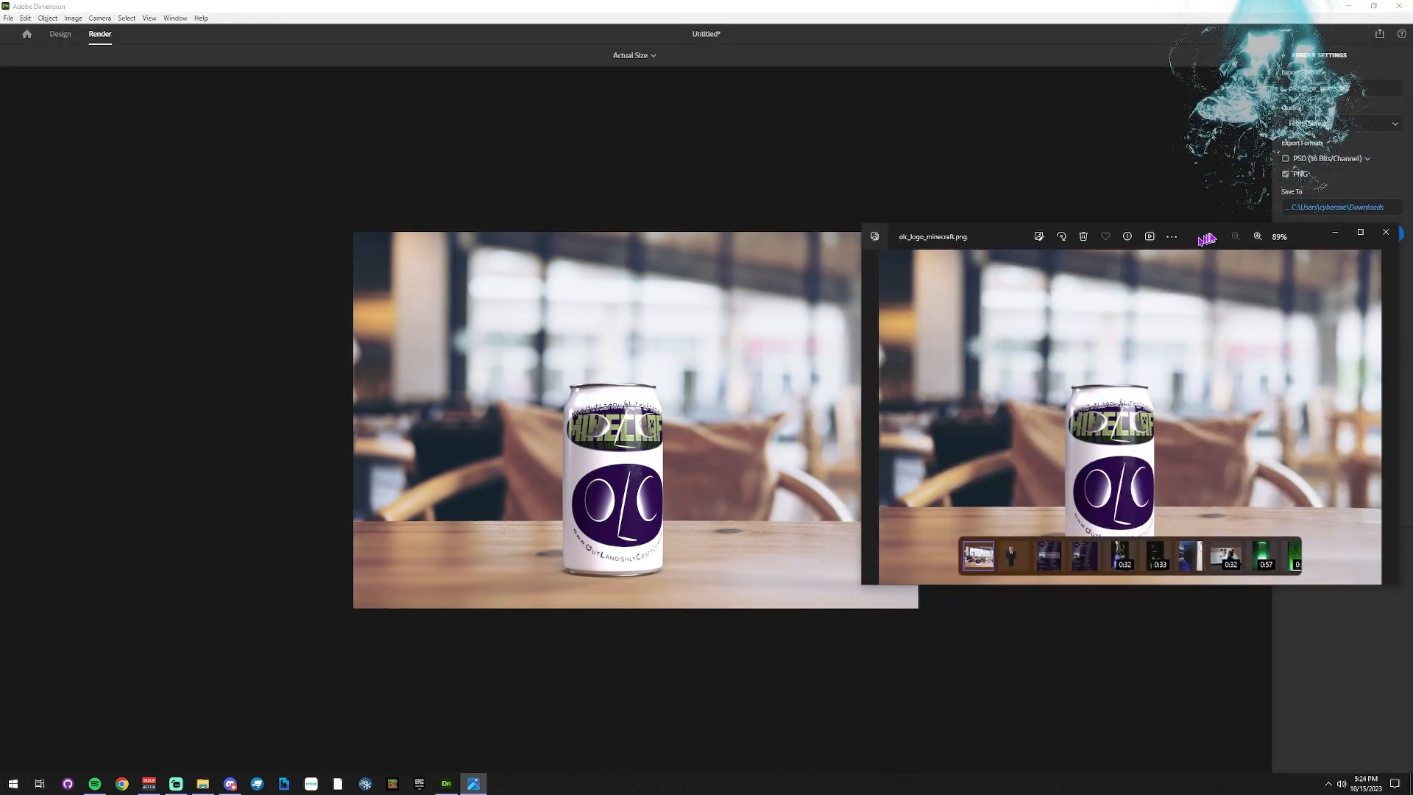
drag(1199, 237, 586, 140)
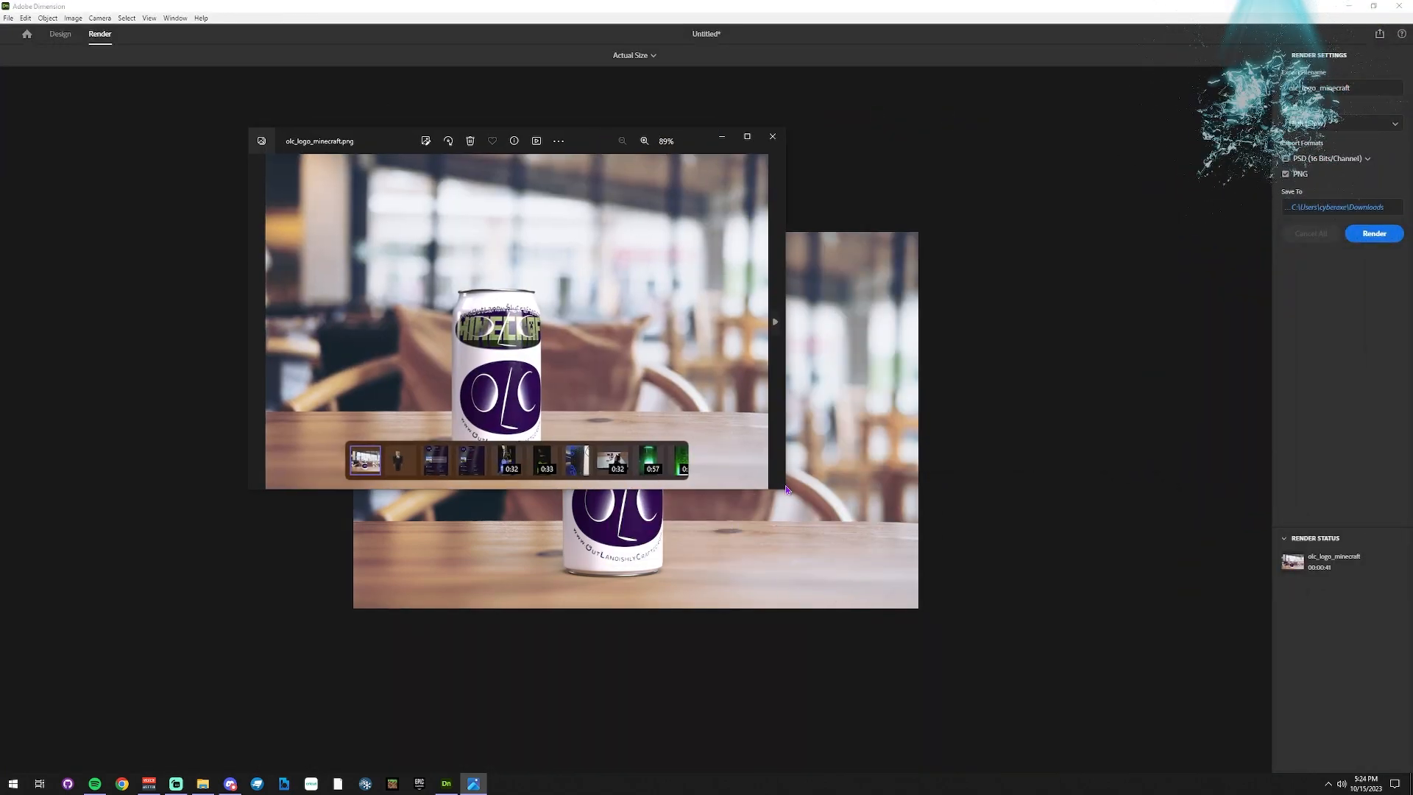
drag(785, 489, 1003, 651)
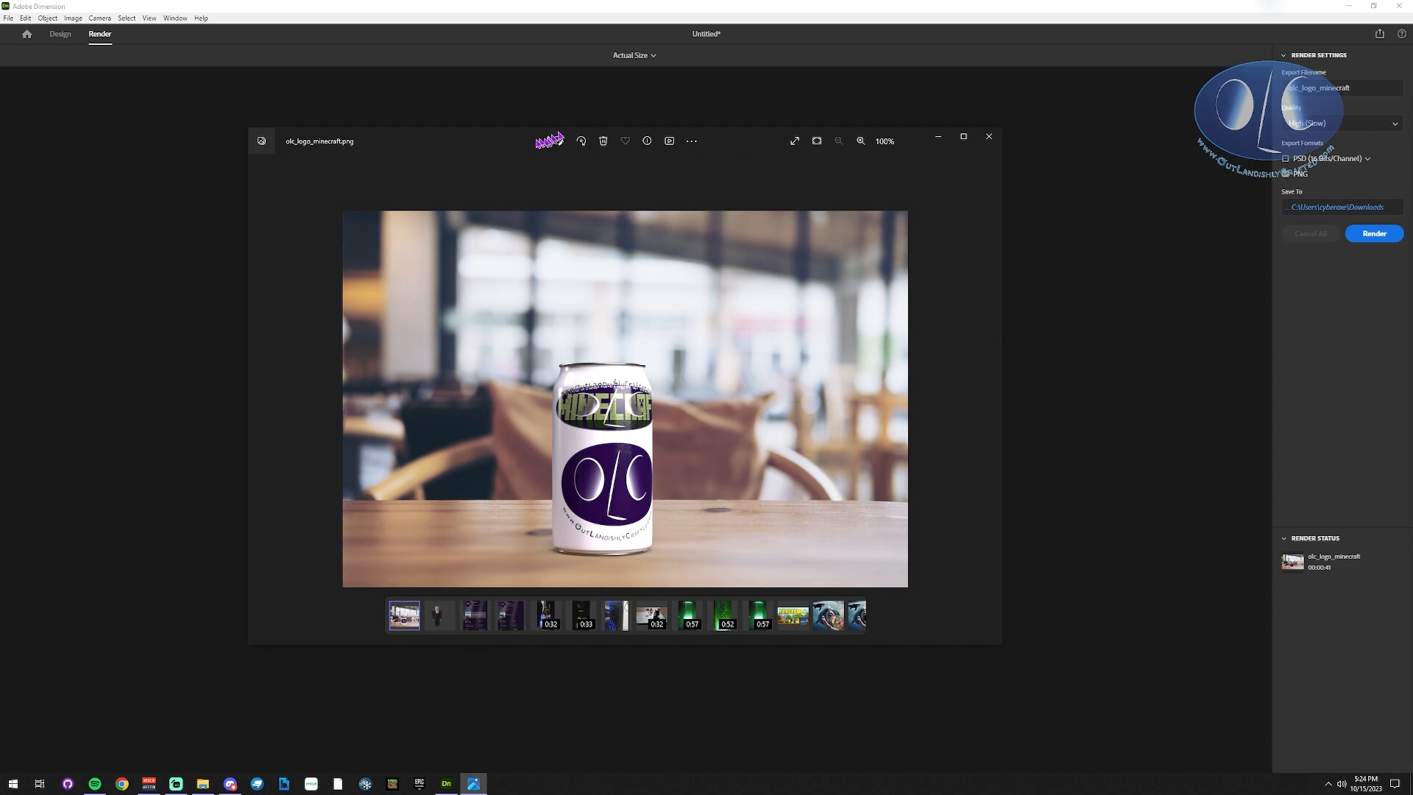
drag(515, 143, 576, 171)
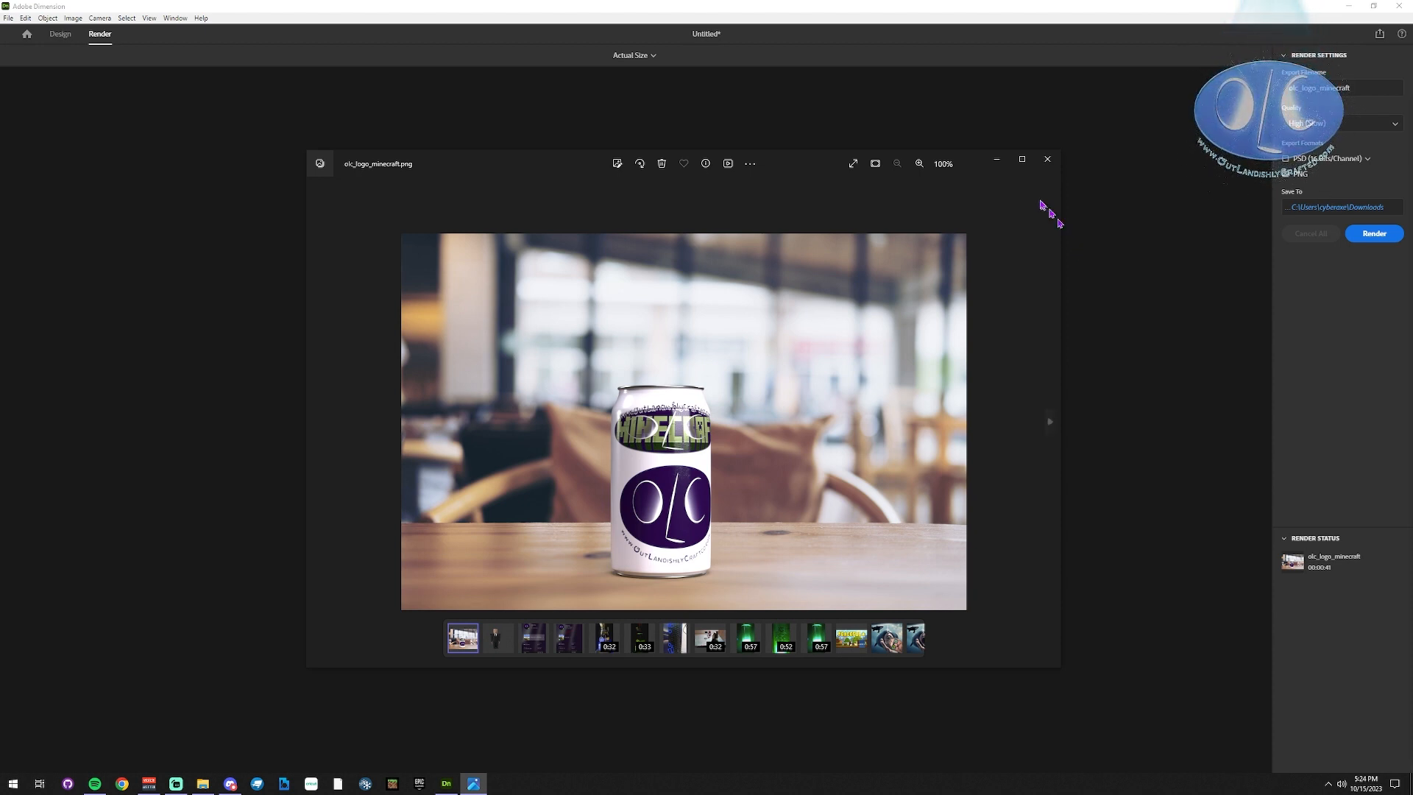
click(1047, 160)
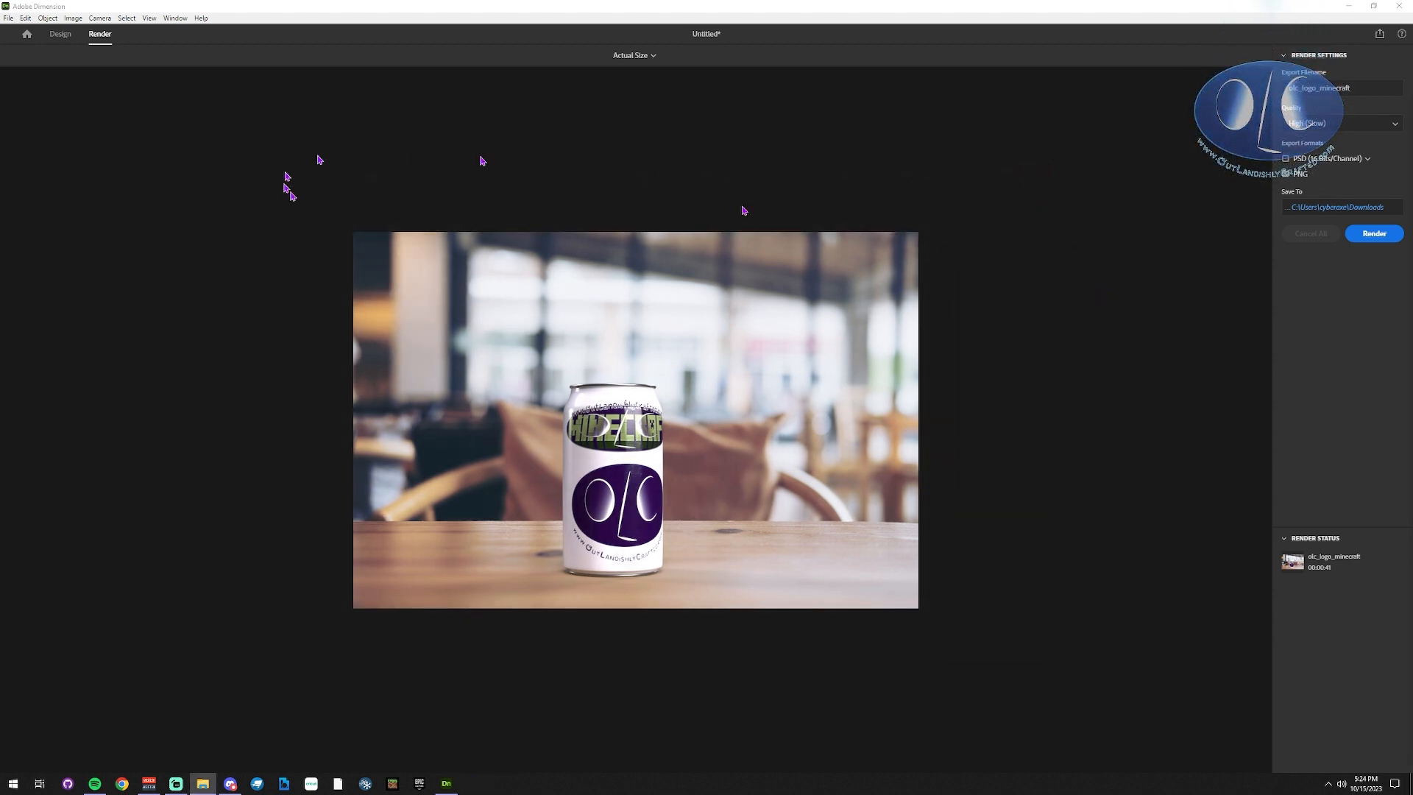